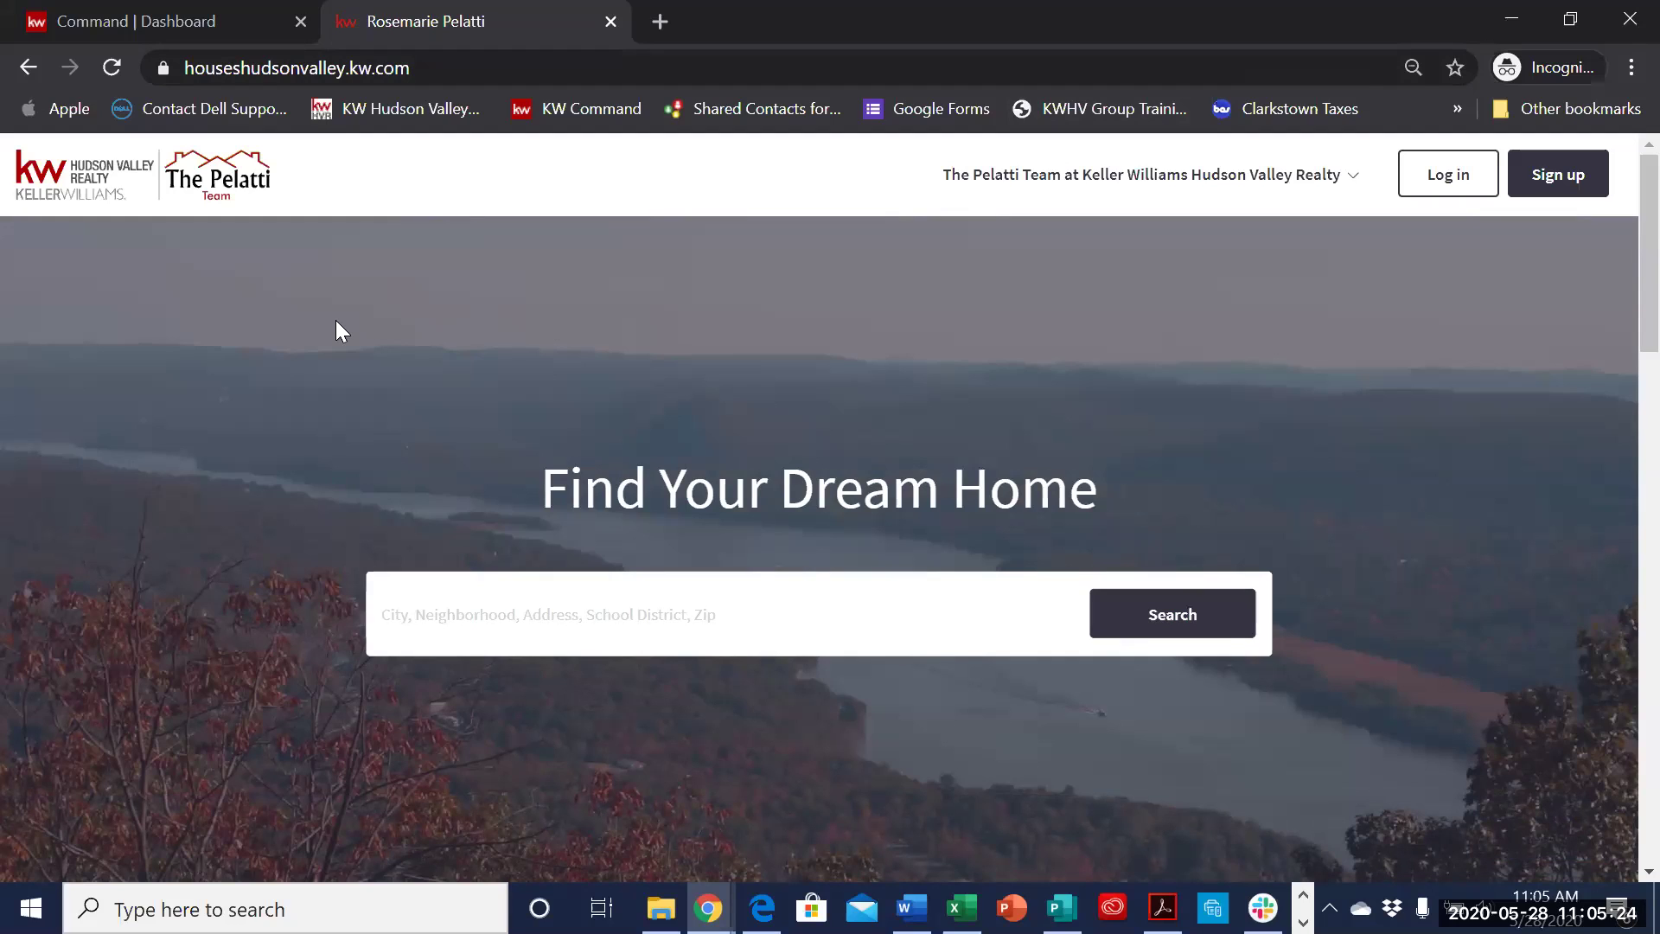
- Scroll the agent site home page to the Featured Listings cards priced $849,900 and $839,900
{"action": "scroll", "coordinate": [510, 315], "scroll_direction": "down", "scroll_amount": 6}
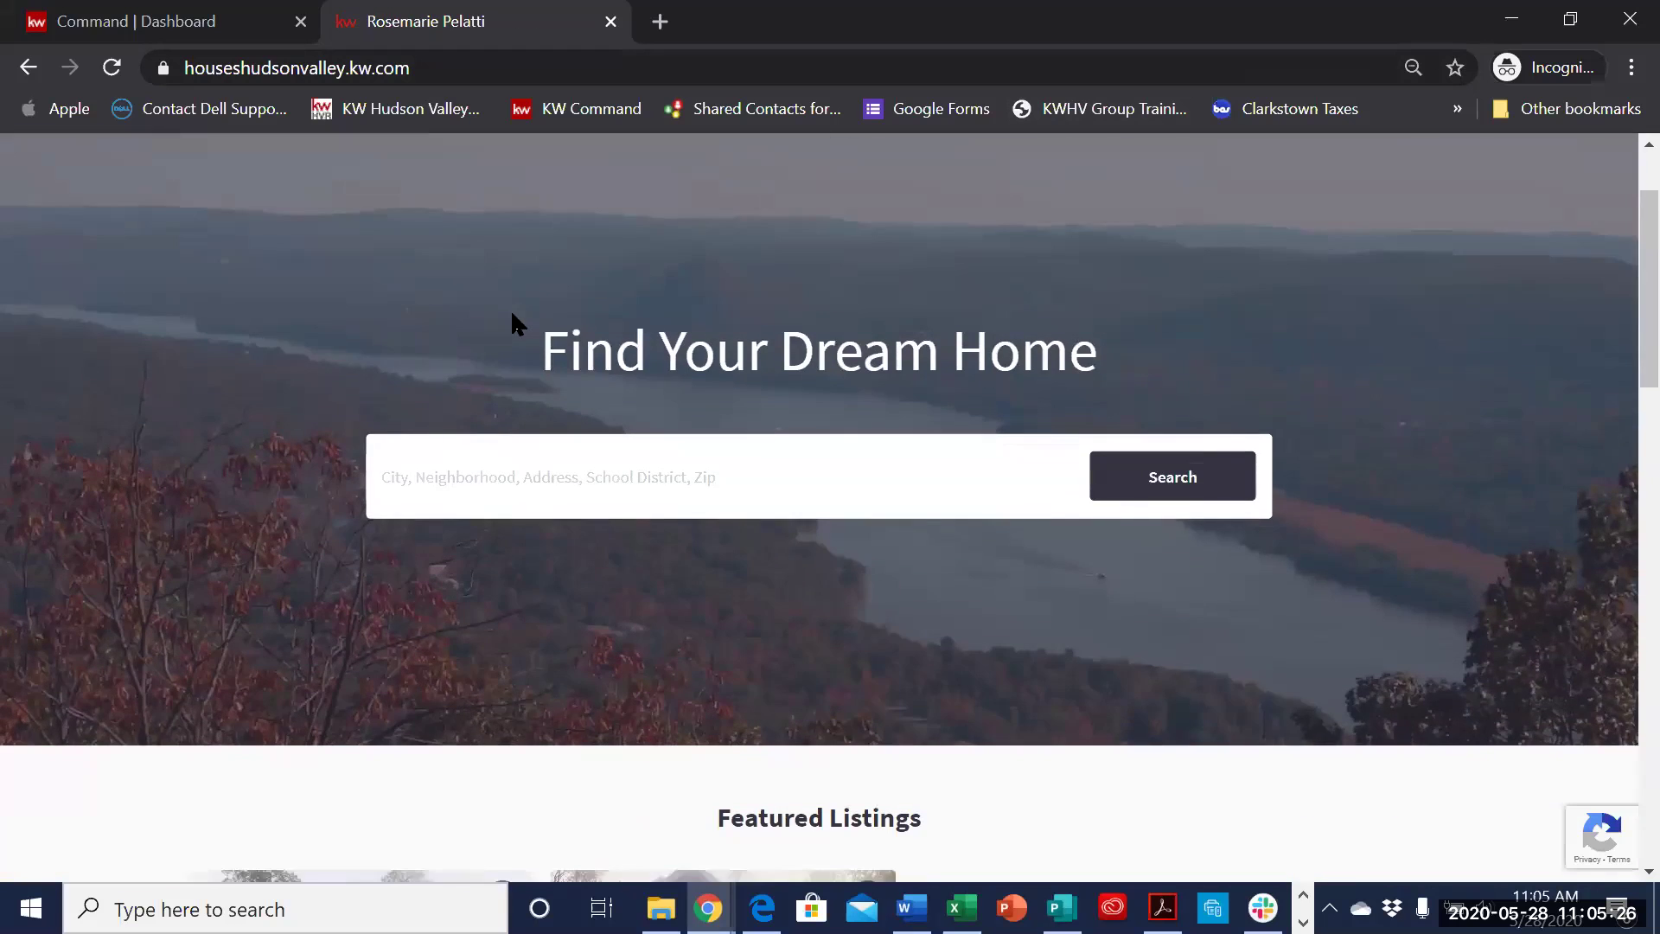
{"action": "scroll", "coordinate": [869, 422], "scroll_direction": "up", "scroll_amount": 3}
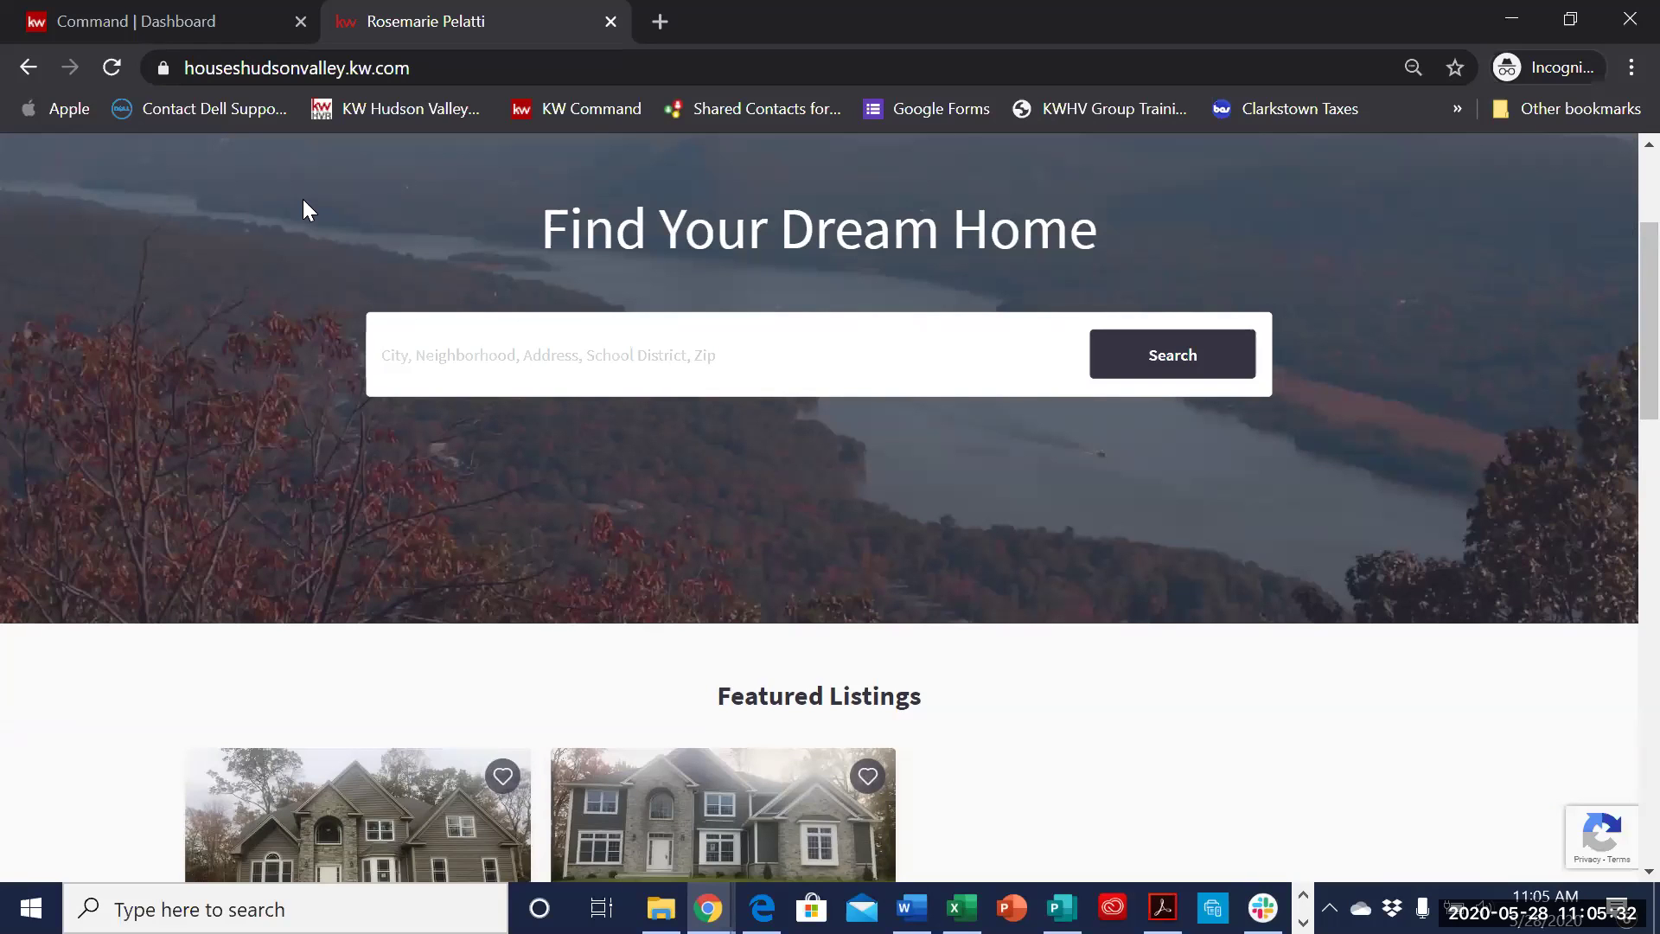
{"action": "scroll", "coordinate": [956, 551], "scroll_direction": "down", "scroll_amount": 4}
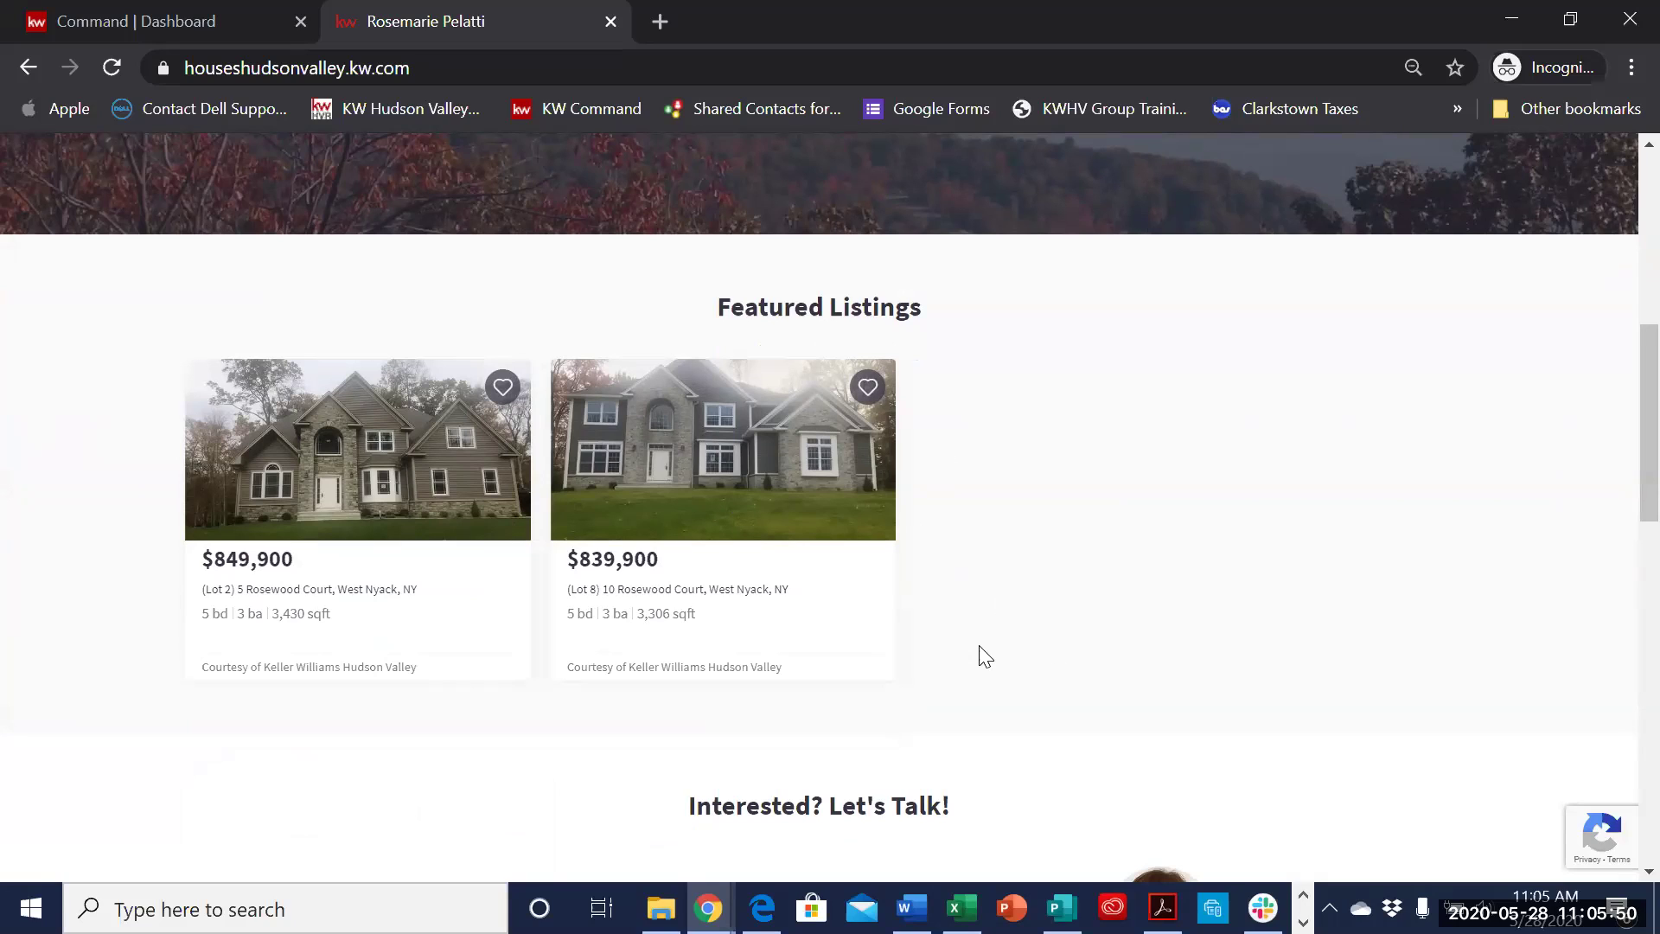
{"action": "scroll", "coordinate": [984, 656], "scroll_direction": "up", "scroll_amount": 1}
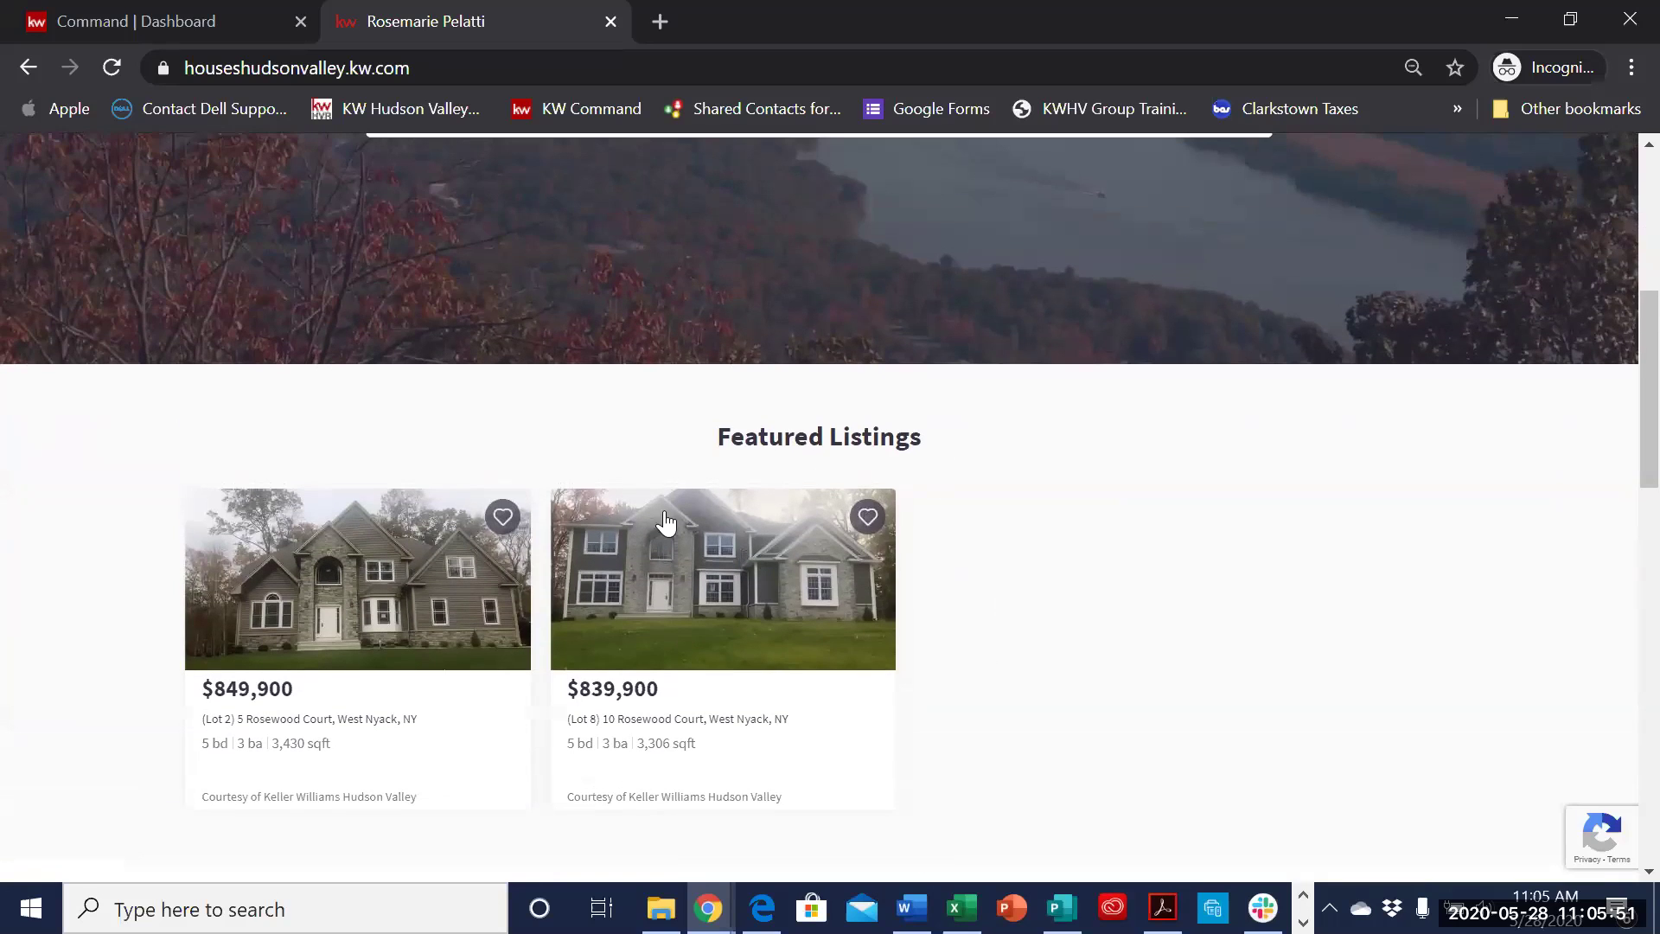
- Switch to the Command Dashboard and scroll through the past-due tasks and Goals vs. Actuals
{"action": "left_click", "coordinate": [178, 24]}
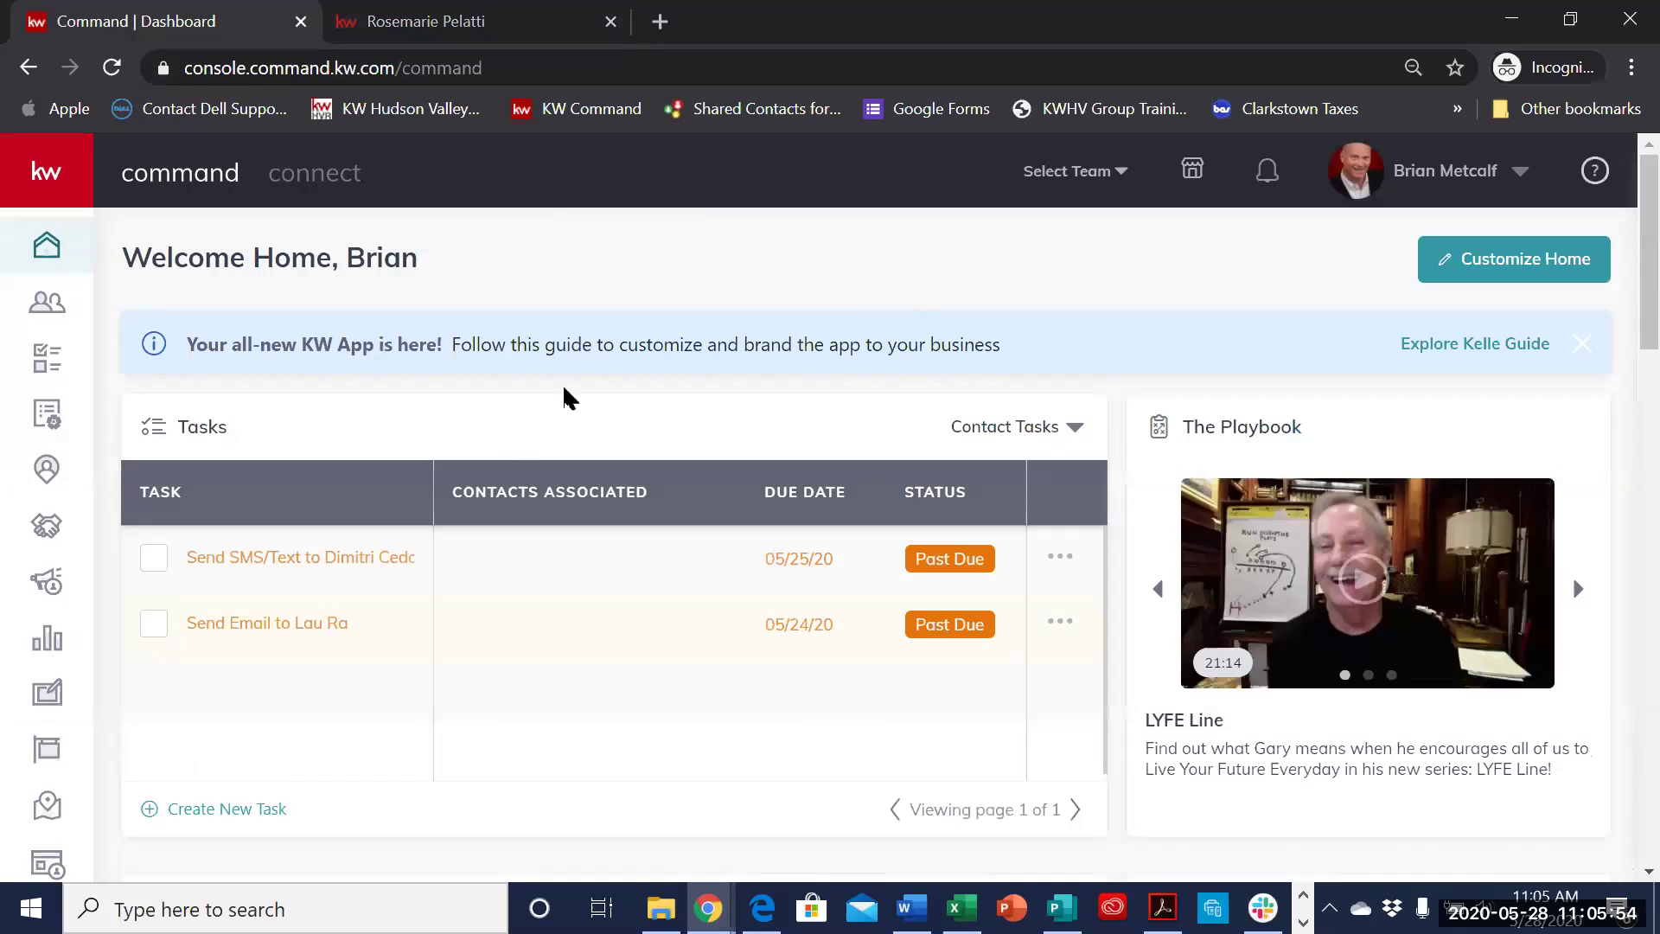
{"action": "scroll", "coordinate": [999, 485], "scroll_direction": "down", "scroll_amount": 3}
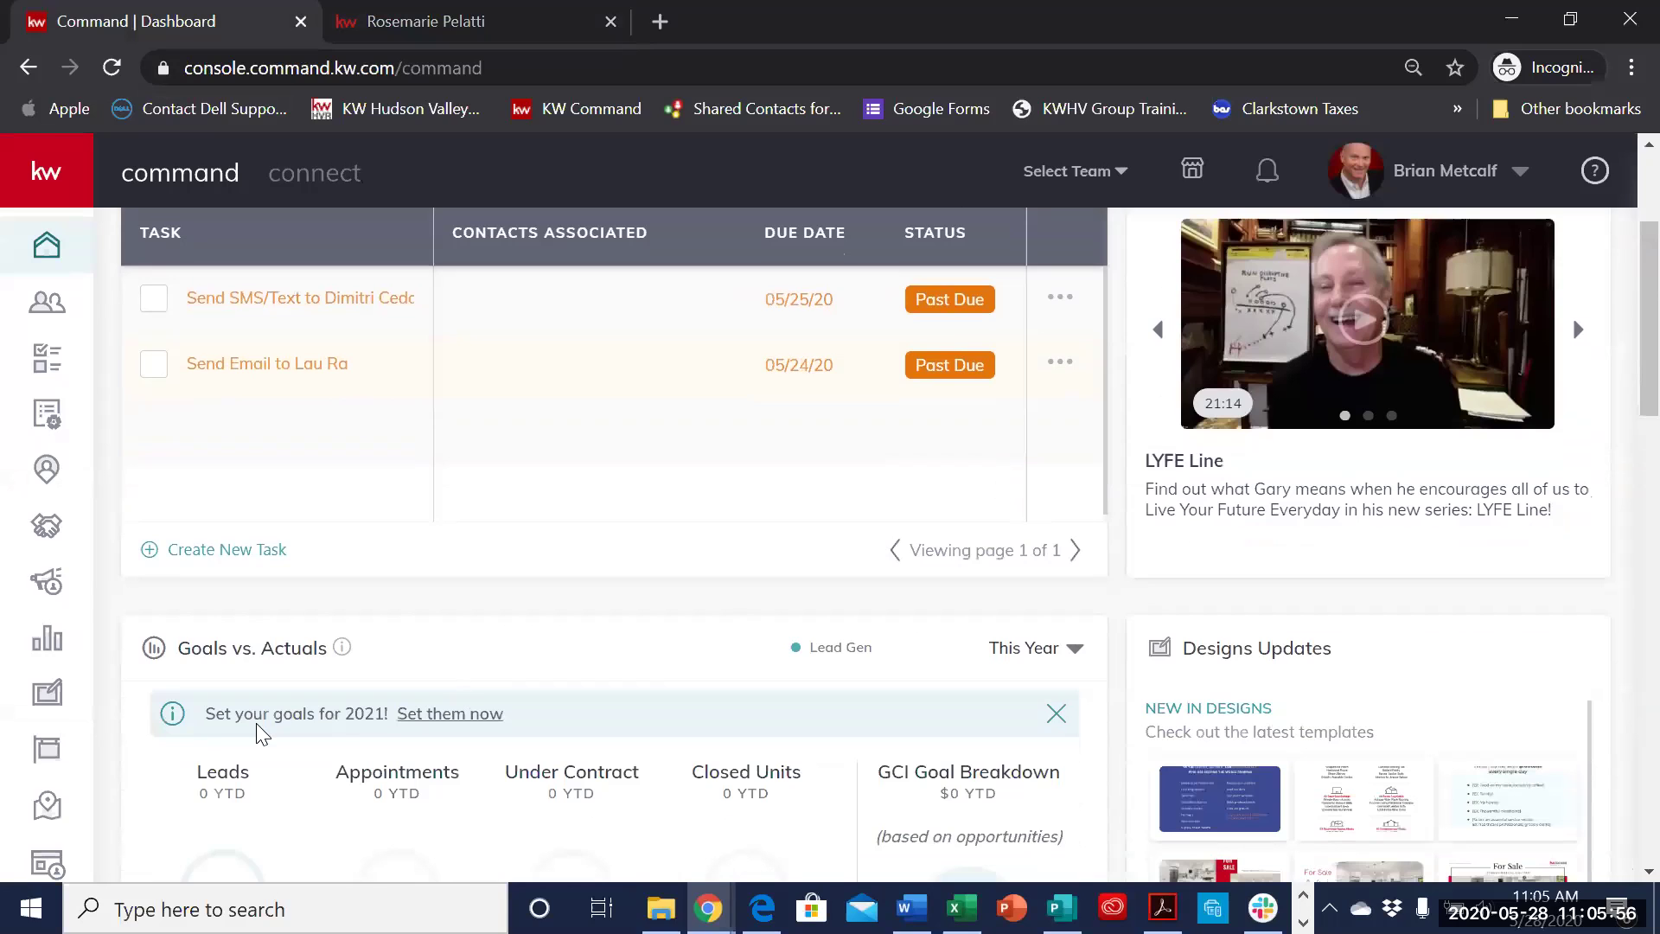
{"action": "scroll", "coordinate": [600, 689], "scroll_direction": "down", "scroll_amount": 1}
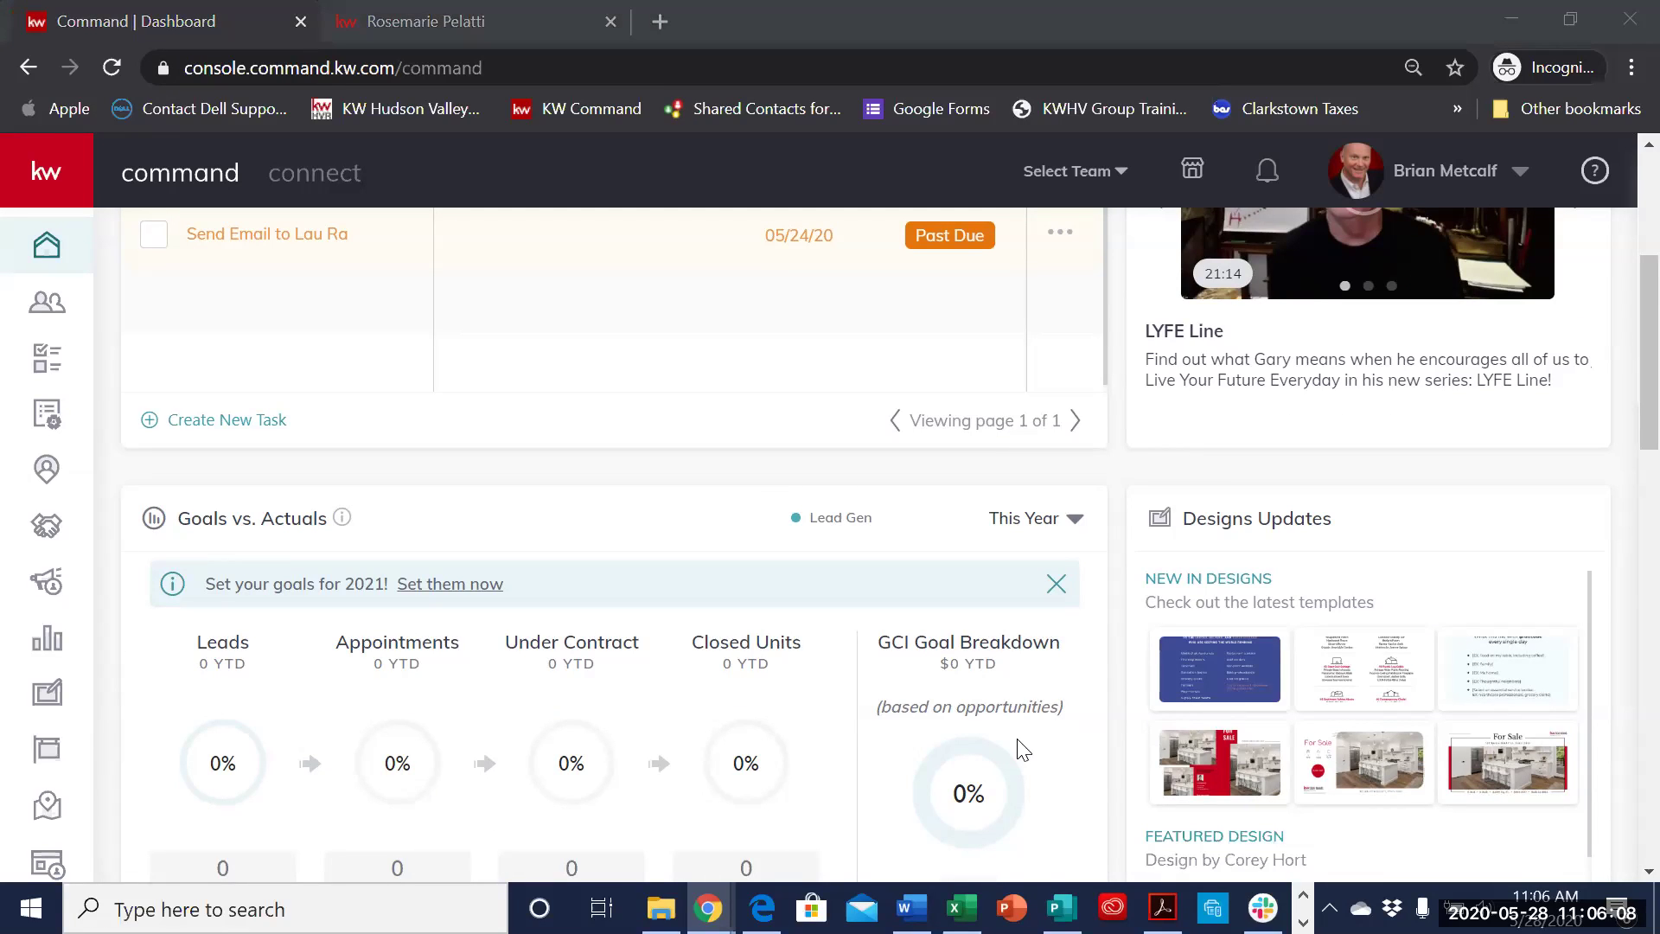
- Open the Consumer section to show its empty Landing Pages list
{"action": "left_click", "coordinate": [55, 867]}
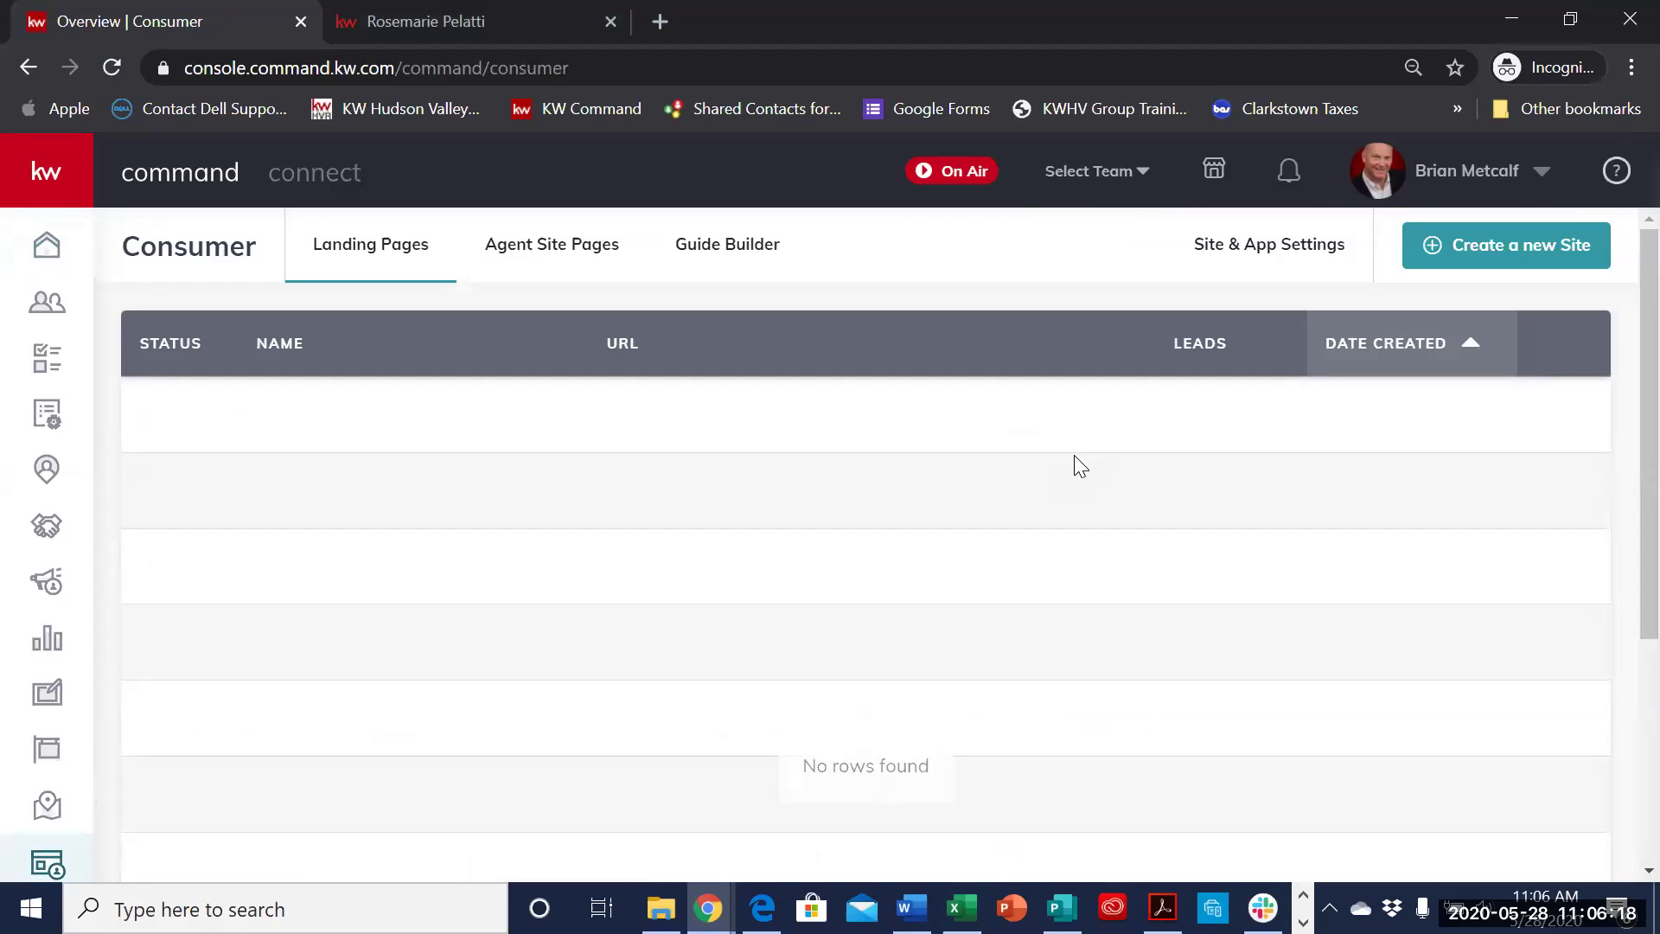
- Go to Site & App Settings and its Featured Listings page, which shows a load error
{"action": "left_click", "coordinate": [1264, 251]}
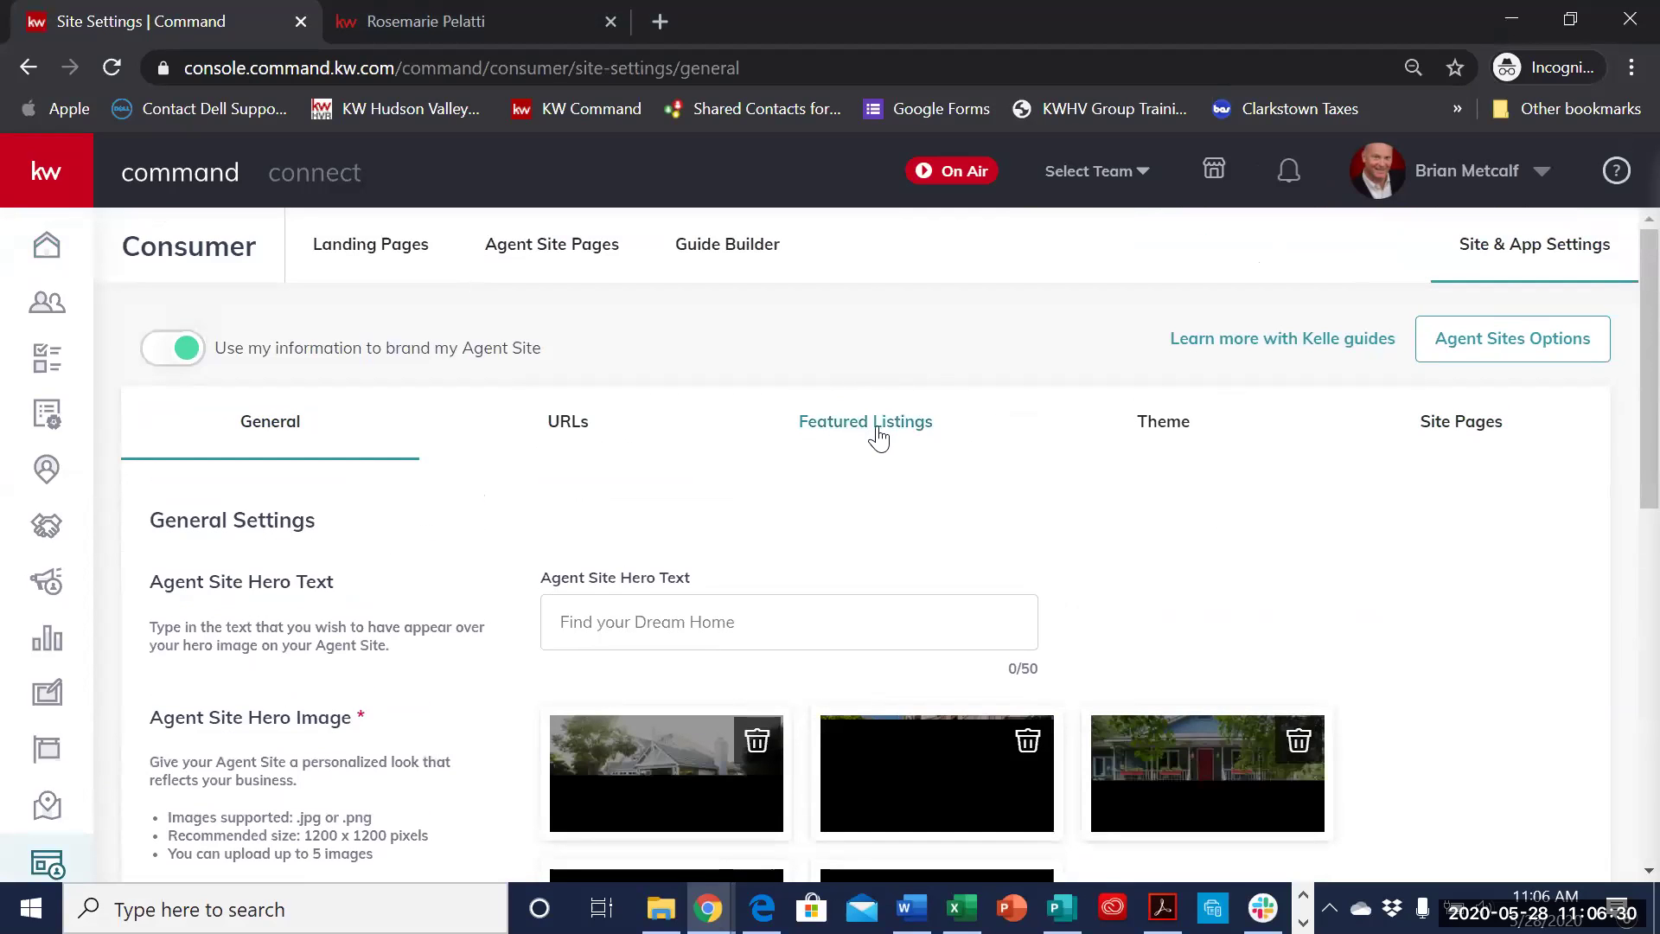
{"action": "left_click", "coordinate": [891, 433]}
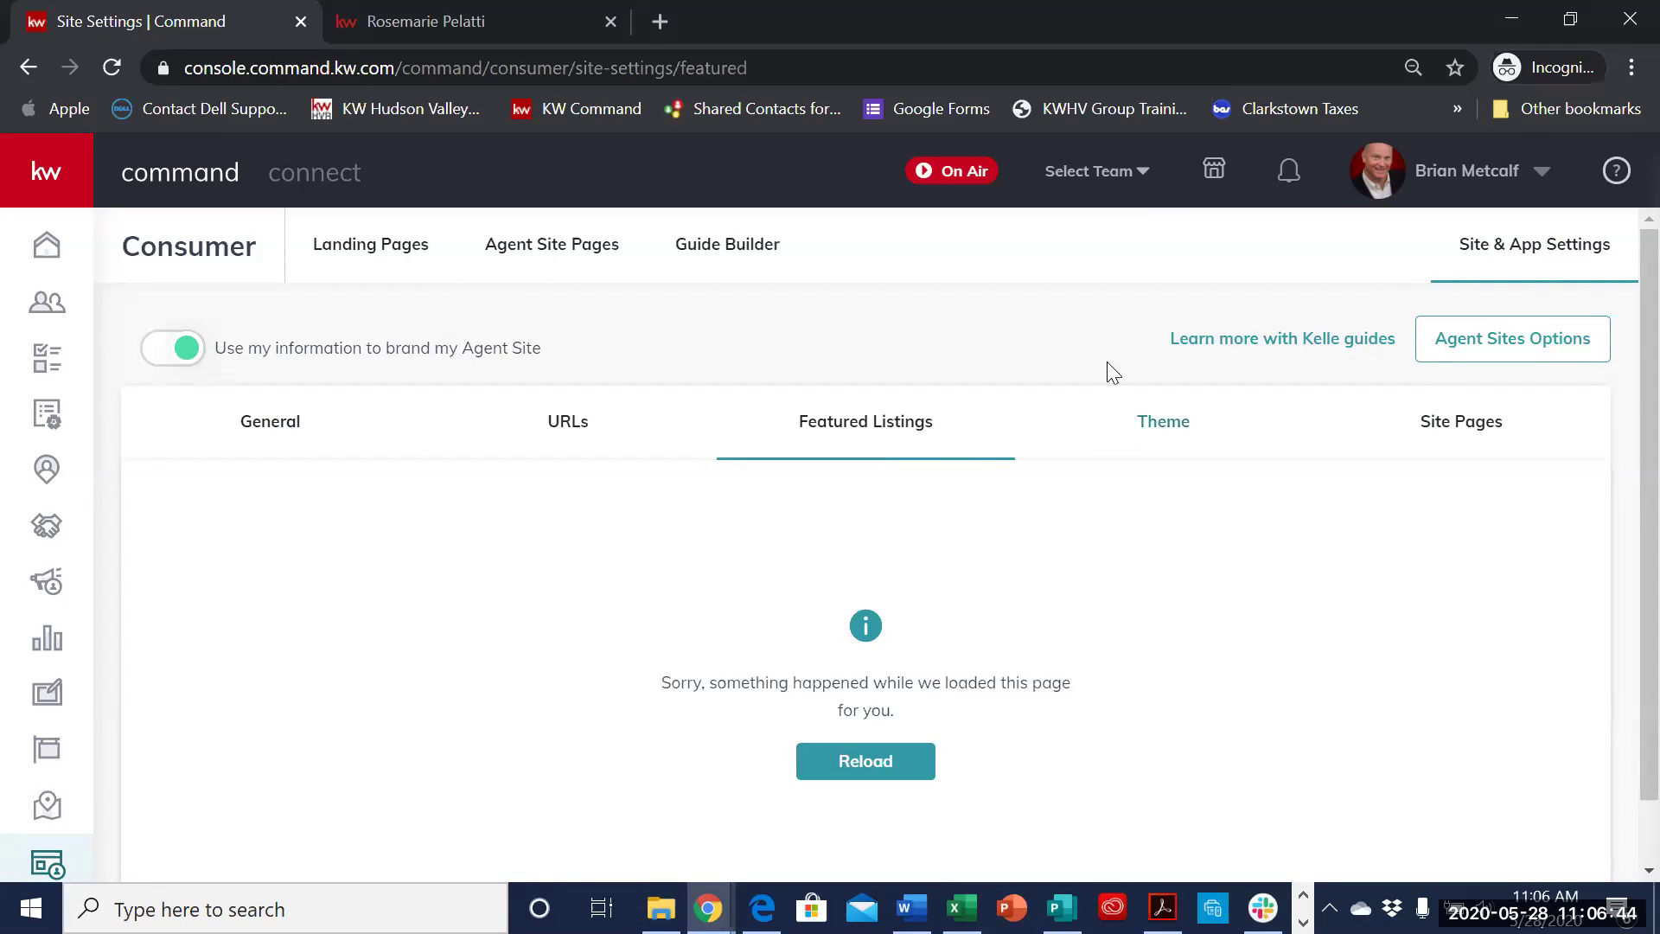
- Launch the Kelle Consumer Settings guide and advance to step 2, listing App Download and Featured Listings
{"action": "left_click", "coordinate": [1347, 347]}
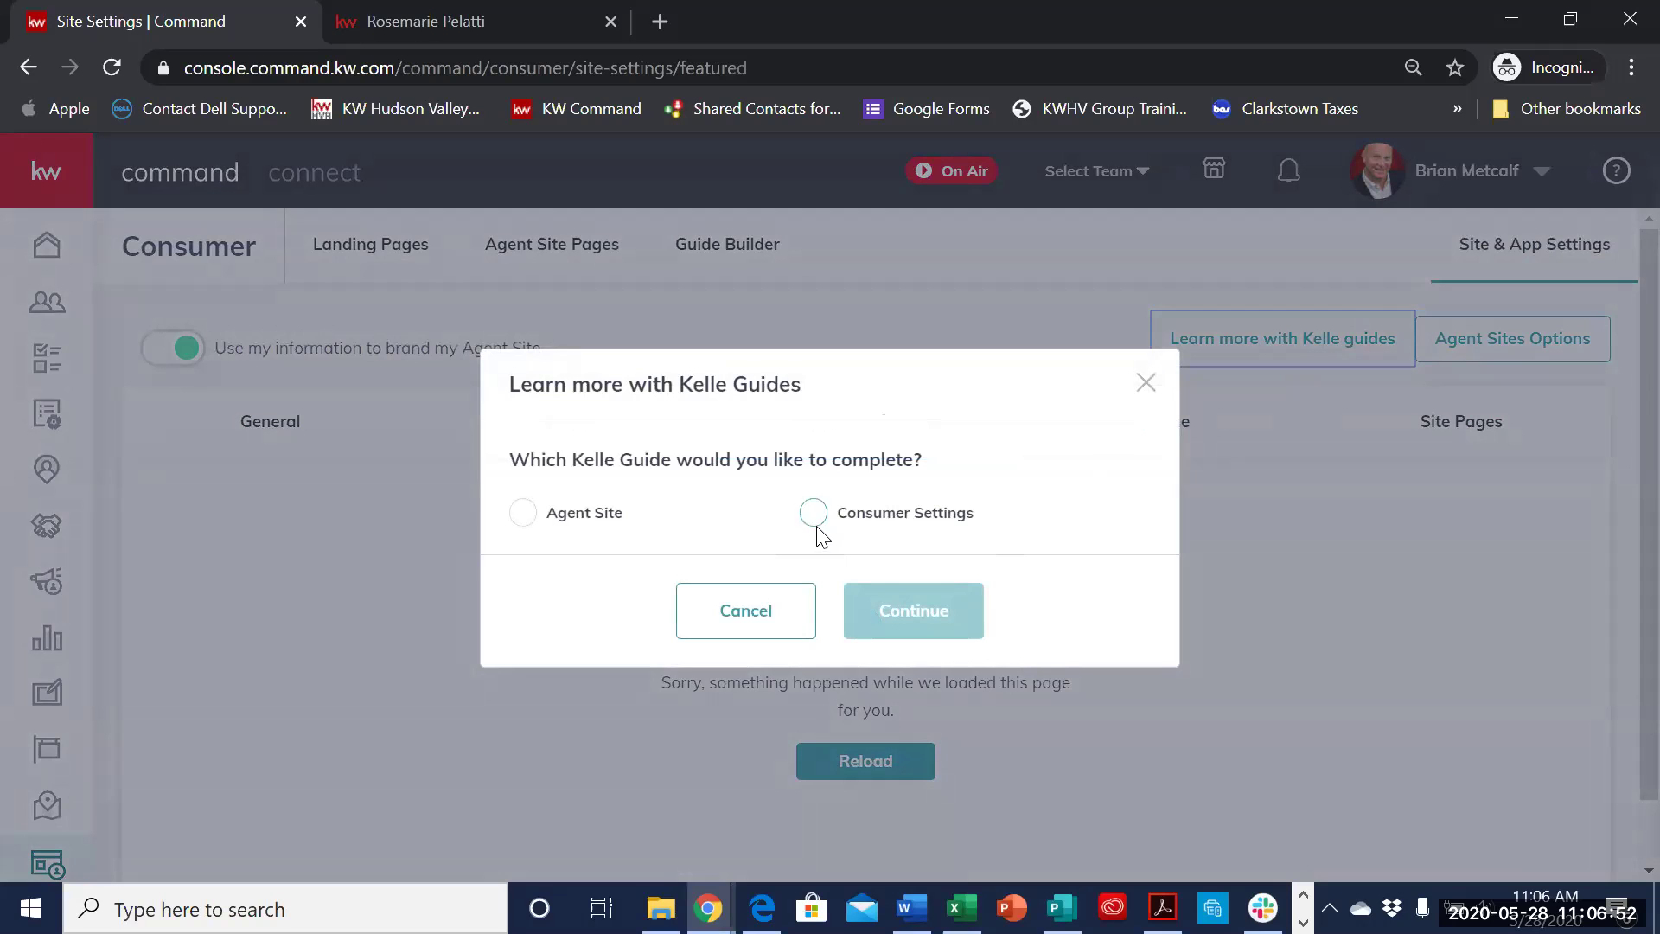
{"action": "left_click", "coordinate": [814, 518]}
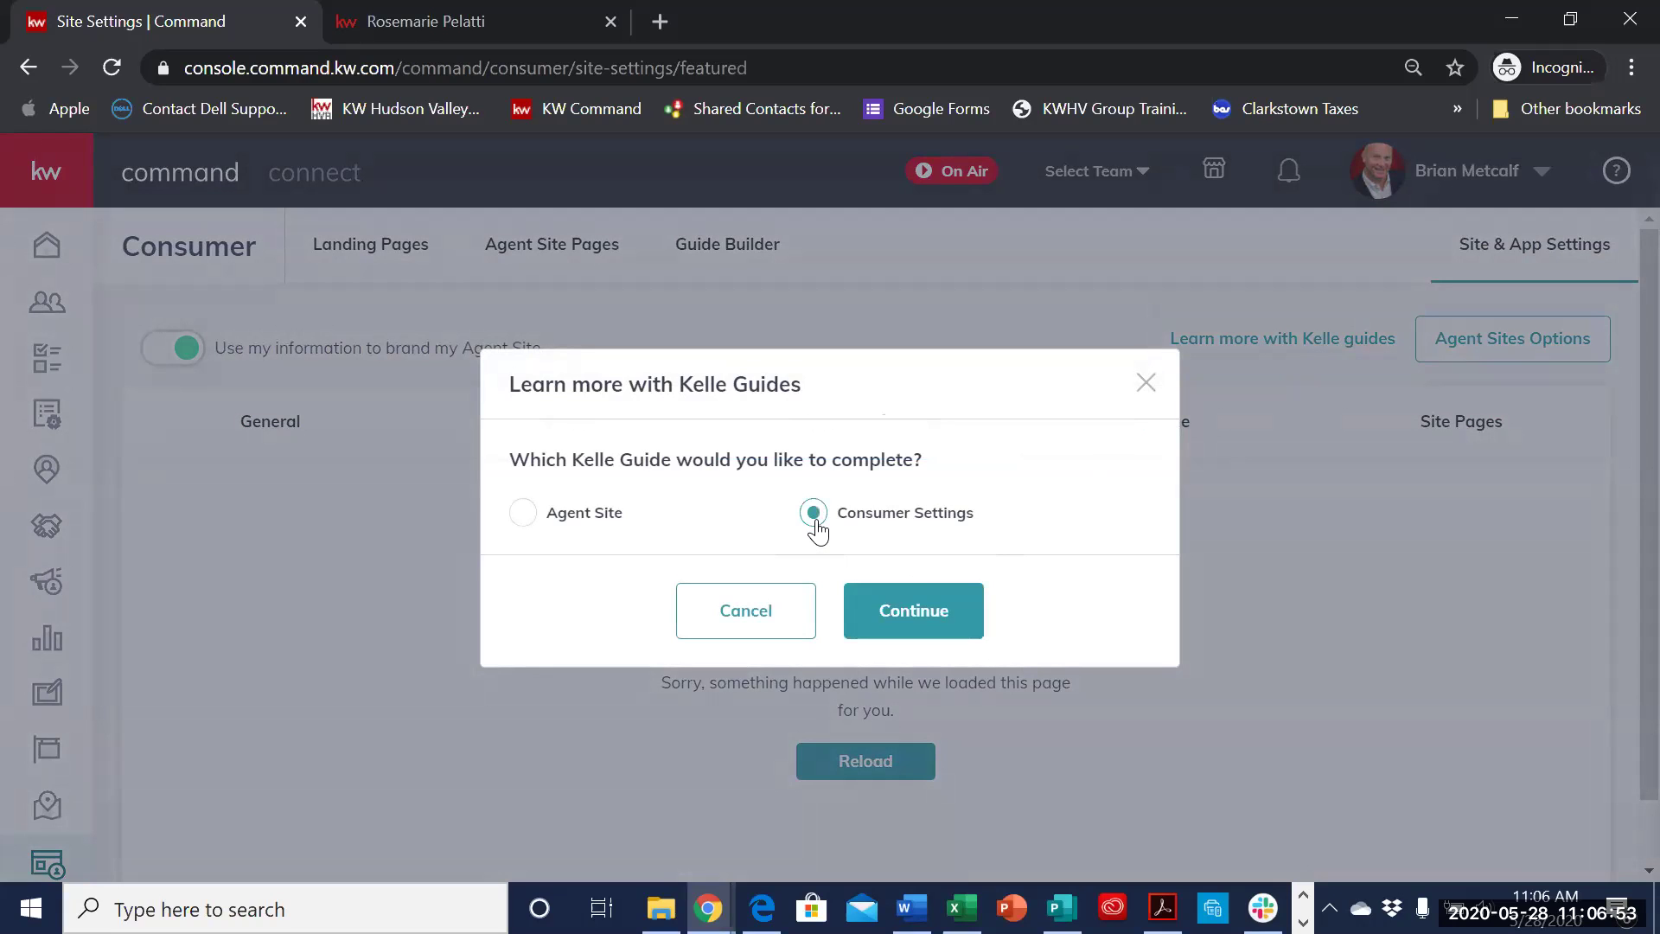
{"action": "left_click", "coordinate": [923, 616]}
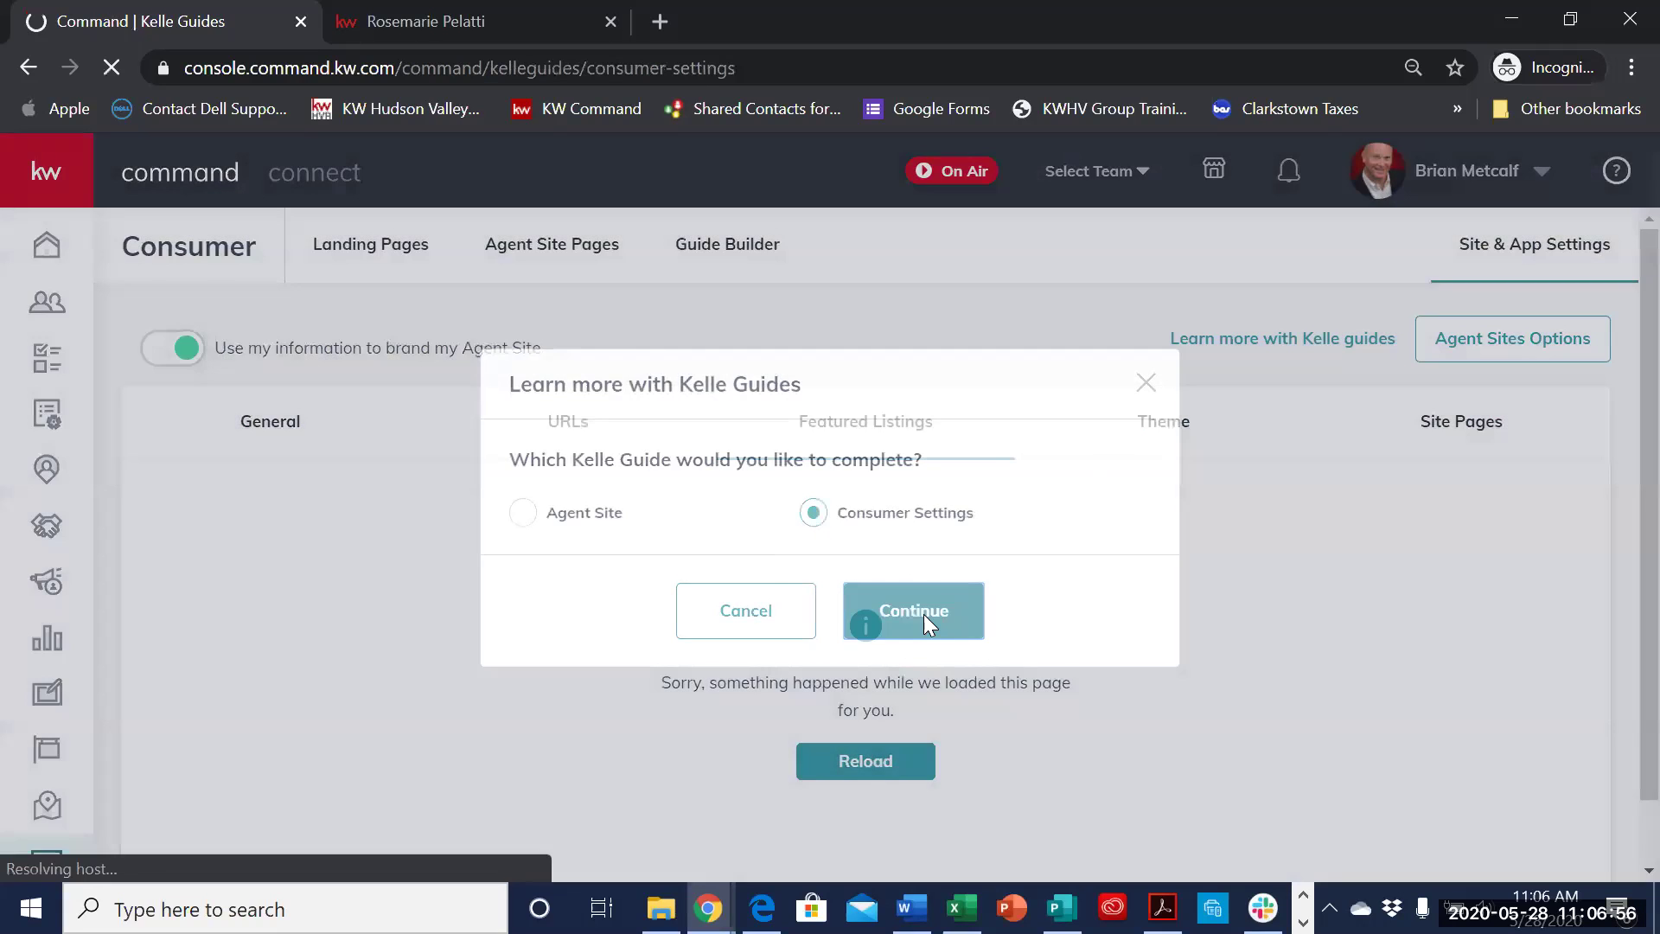
{"action": "scroll", "coordinate": [1066, 640], "scroll_direction": "down", "scroll_amount": 3}
{"action": "scroll", "coordinate": [983, 823], "scroll_direction": "up", "scroll_amount": 2}
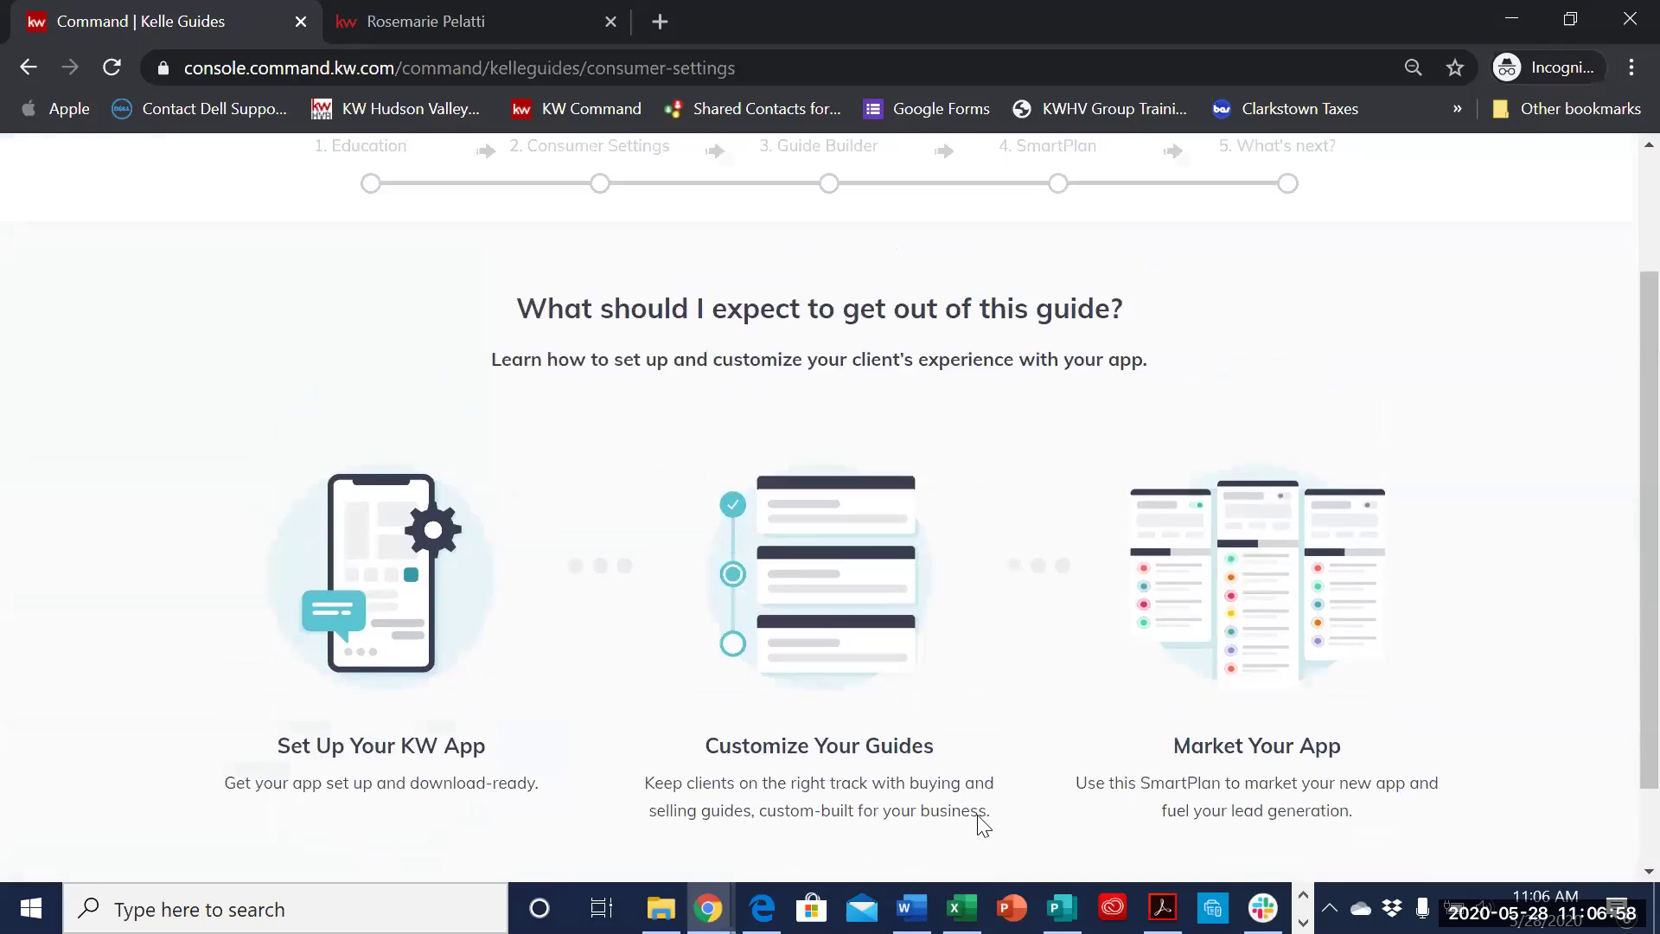
{"action": "scroll", "coordinate": [916, 790], "scroll_direction": "down", "scroll_amount": 2}
{"action": "left_click", "coordinate": [914, 806]}
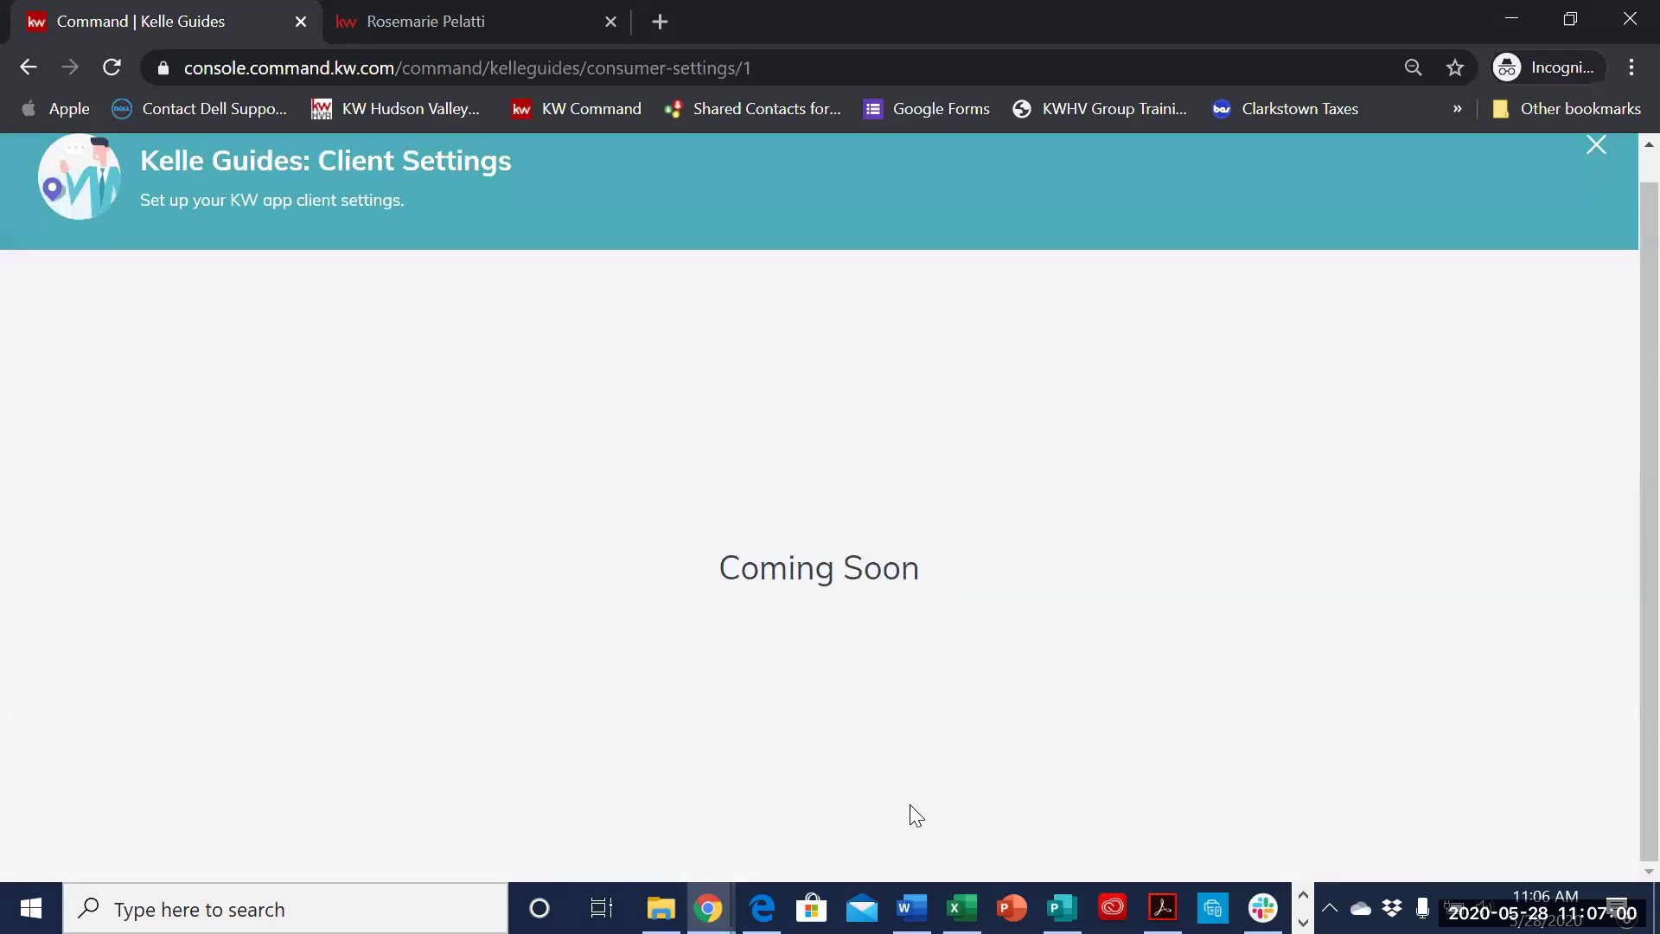
{"action": "scroll", "coordinate": [920, 797], "scroll_direction": "down", "scroll_amount": 4}
{"action": "scroll", "coordinate": [912, 808], "scroll_direction": "down", "scroll_amount": 1}
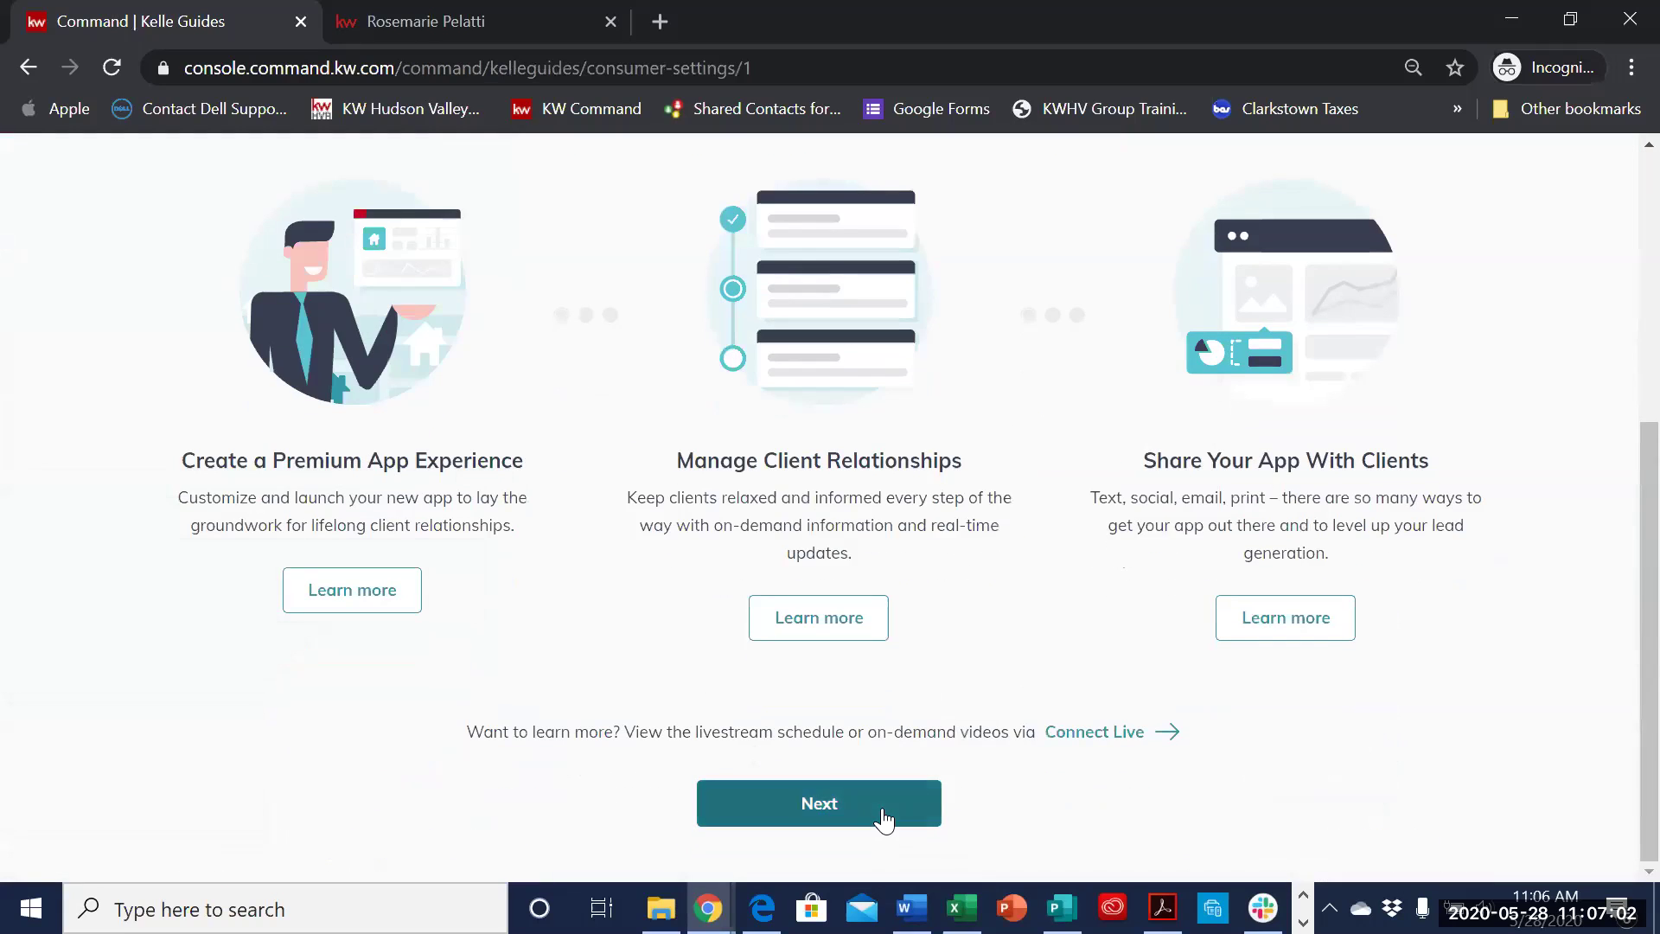
{"action": "left_click", "coordinate": [884, 817]}
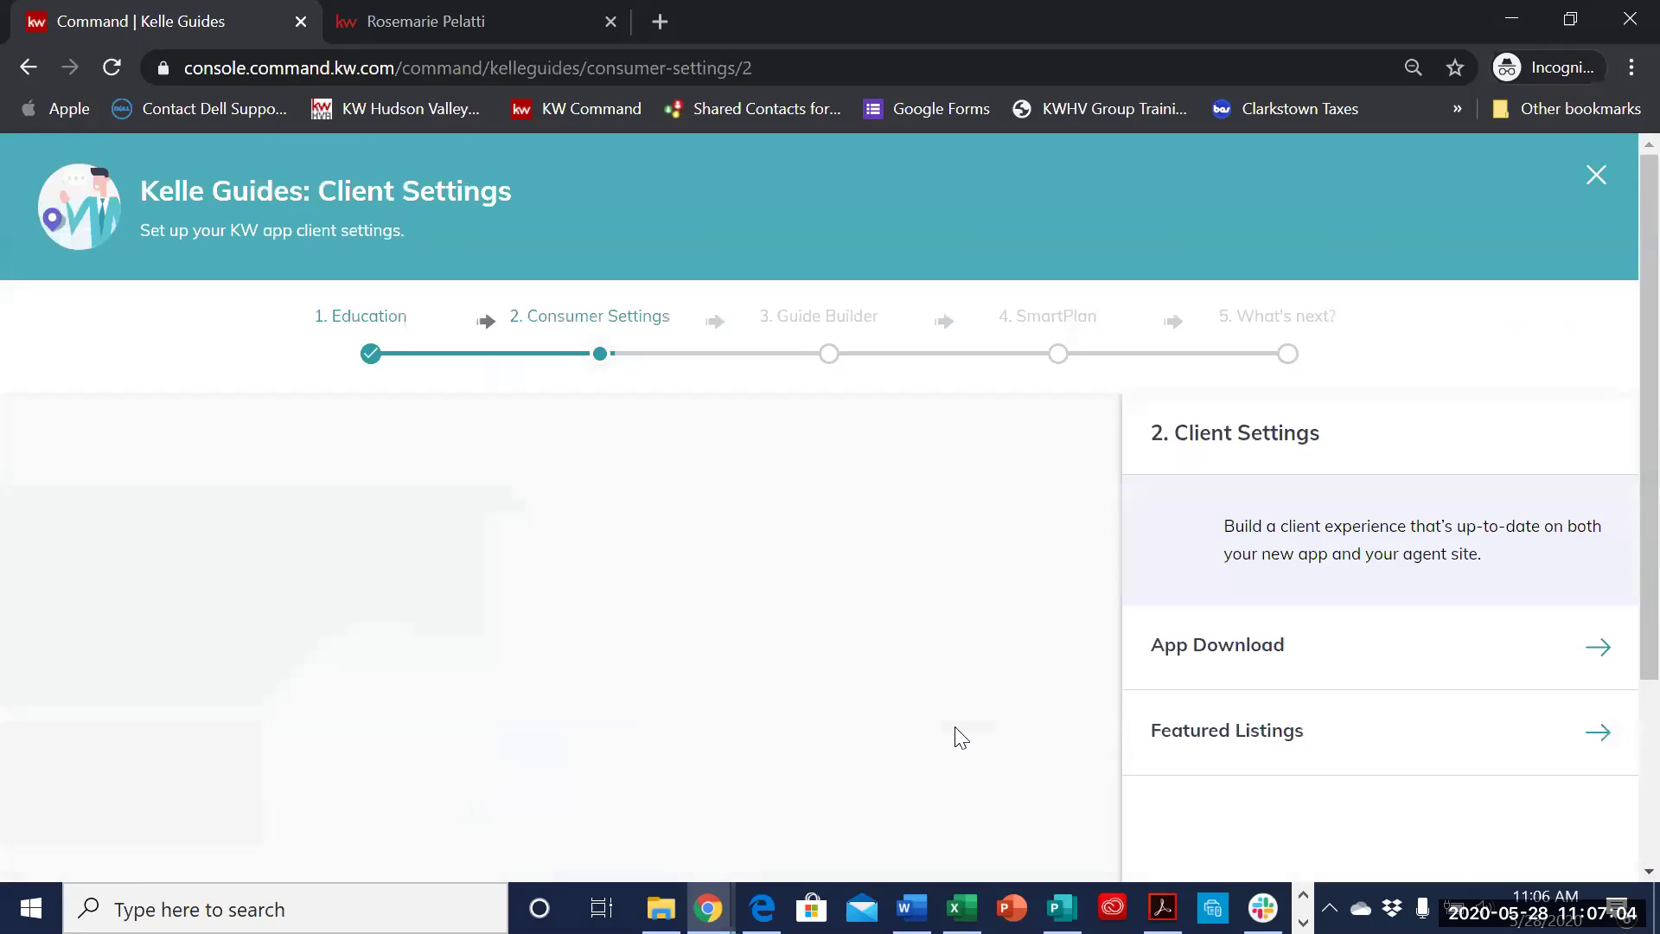
- Expand App Download and review its hero text 'Download My App!', app URL and text code
{"action": "scroll", "coordinate": [1008, 675], "scroll_direction": "down", "scroll_amount": 4}
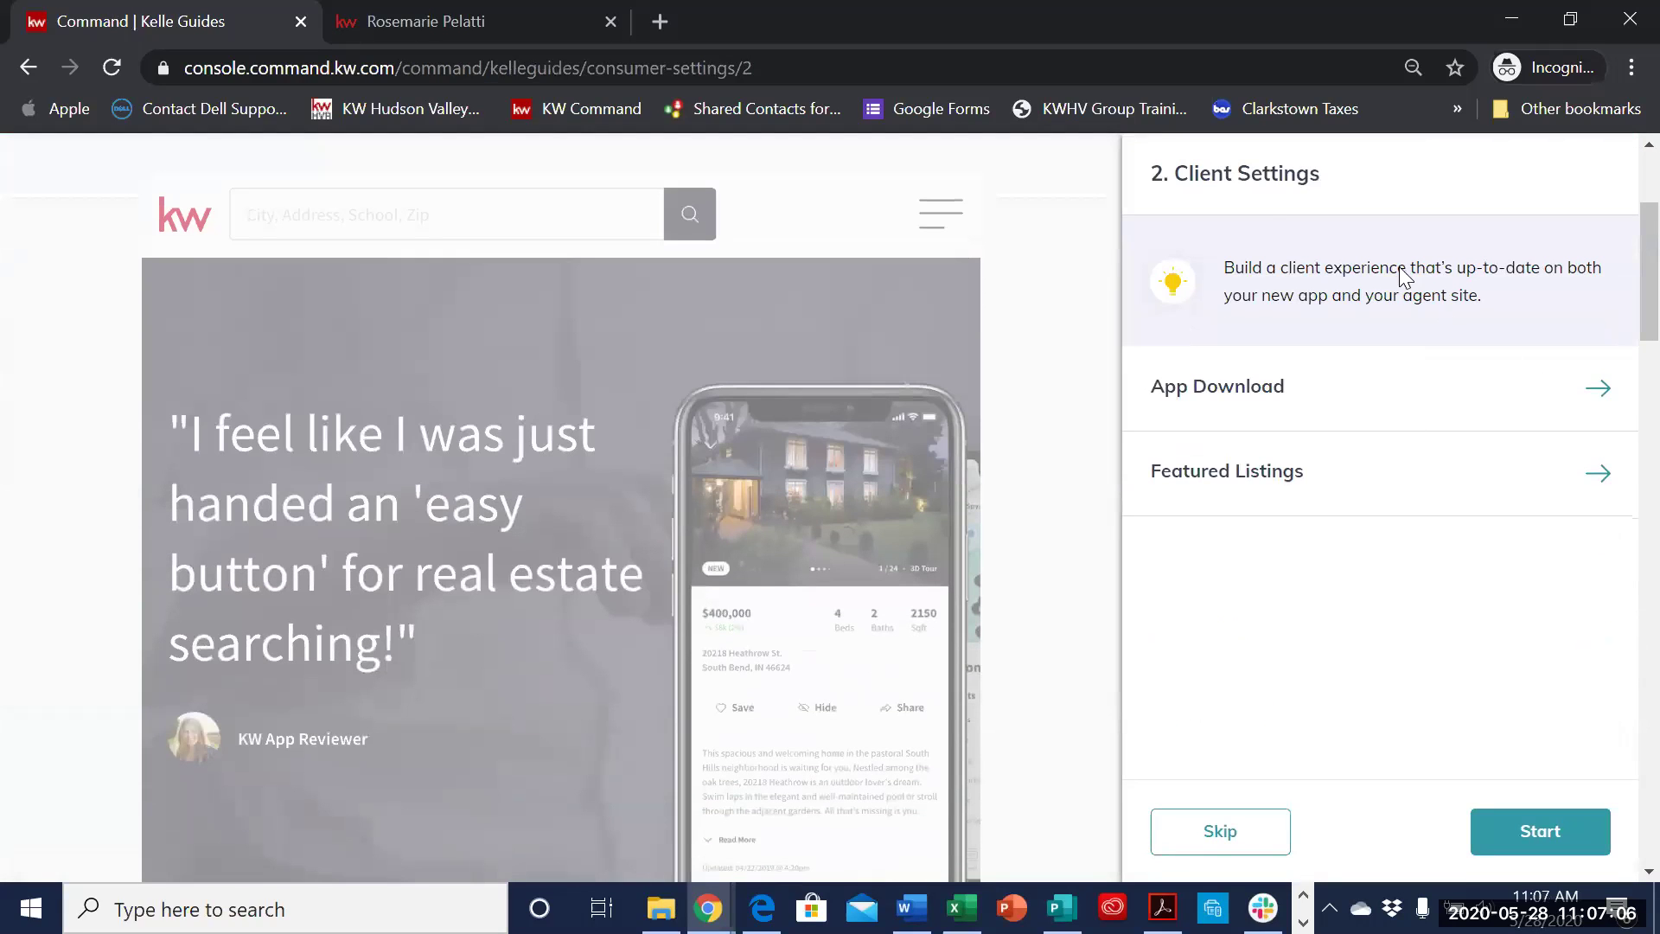
{"action": "left_click", "coordinate": [1596, 387]}
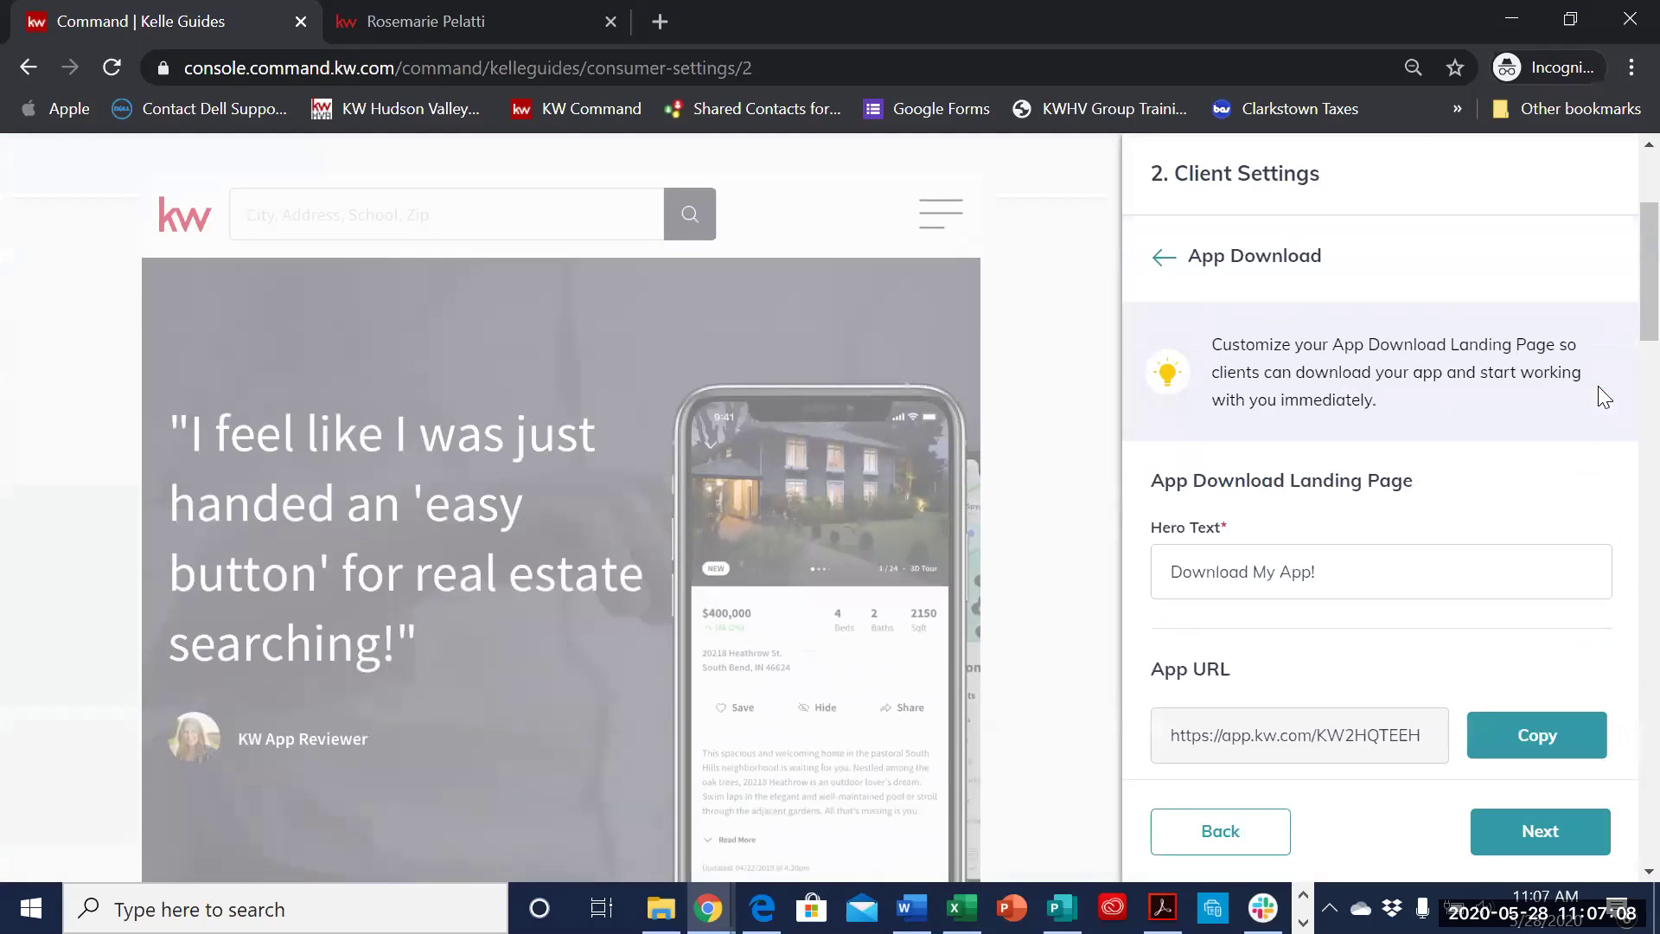
{"action": "scroll", "coordinate": [1429, 569], "scroll_direction": "down", "scroll_amount": 2}
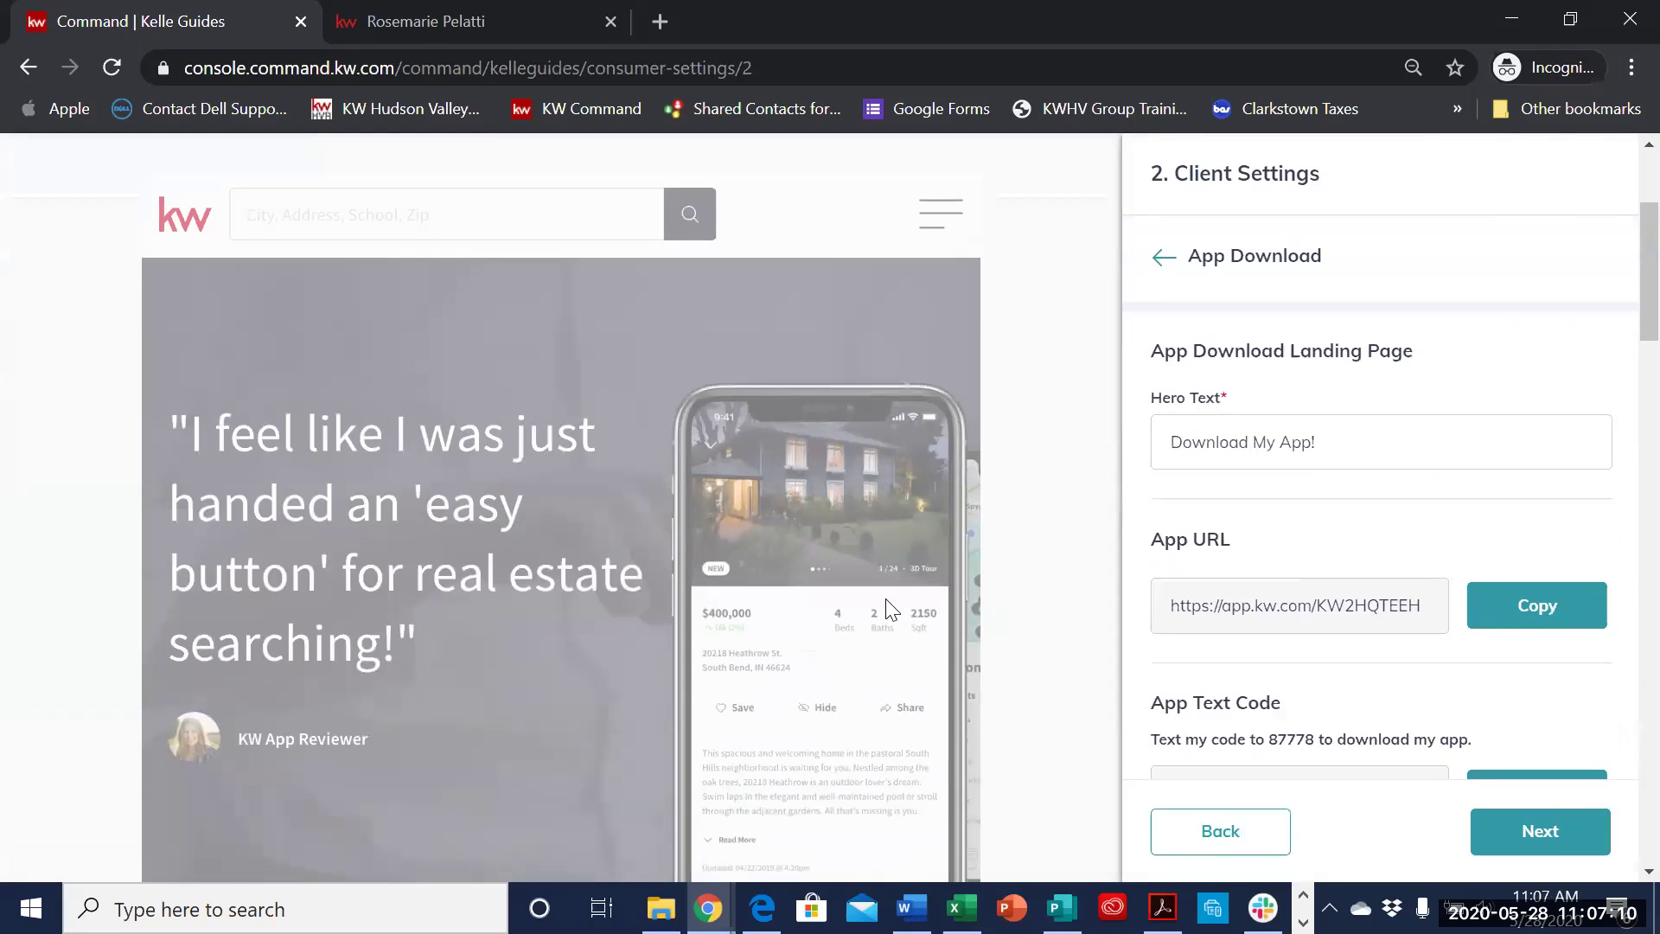
{"action": "scroll", "coordinate": [883, 605], "scroll_direction": "up", "scroll_amount": 2}
{"action": "scroll", "coordinate": [884, 598], "scroll_direction": "down", "scroll_amount": 3}
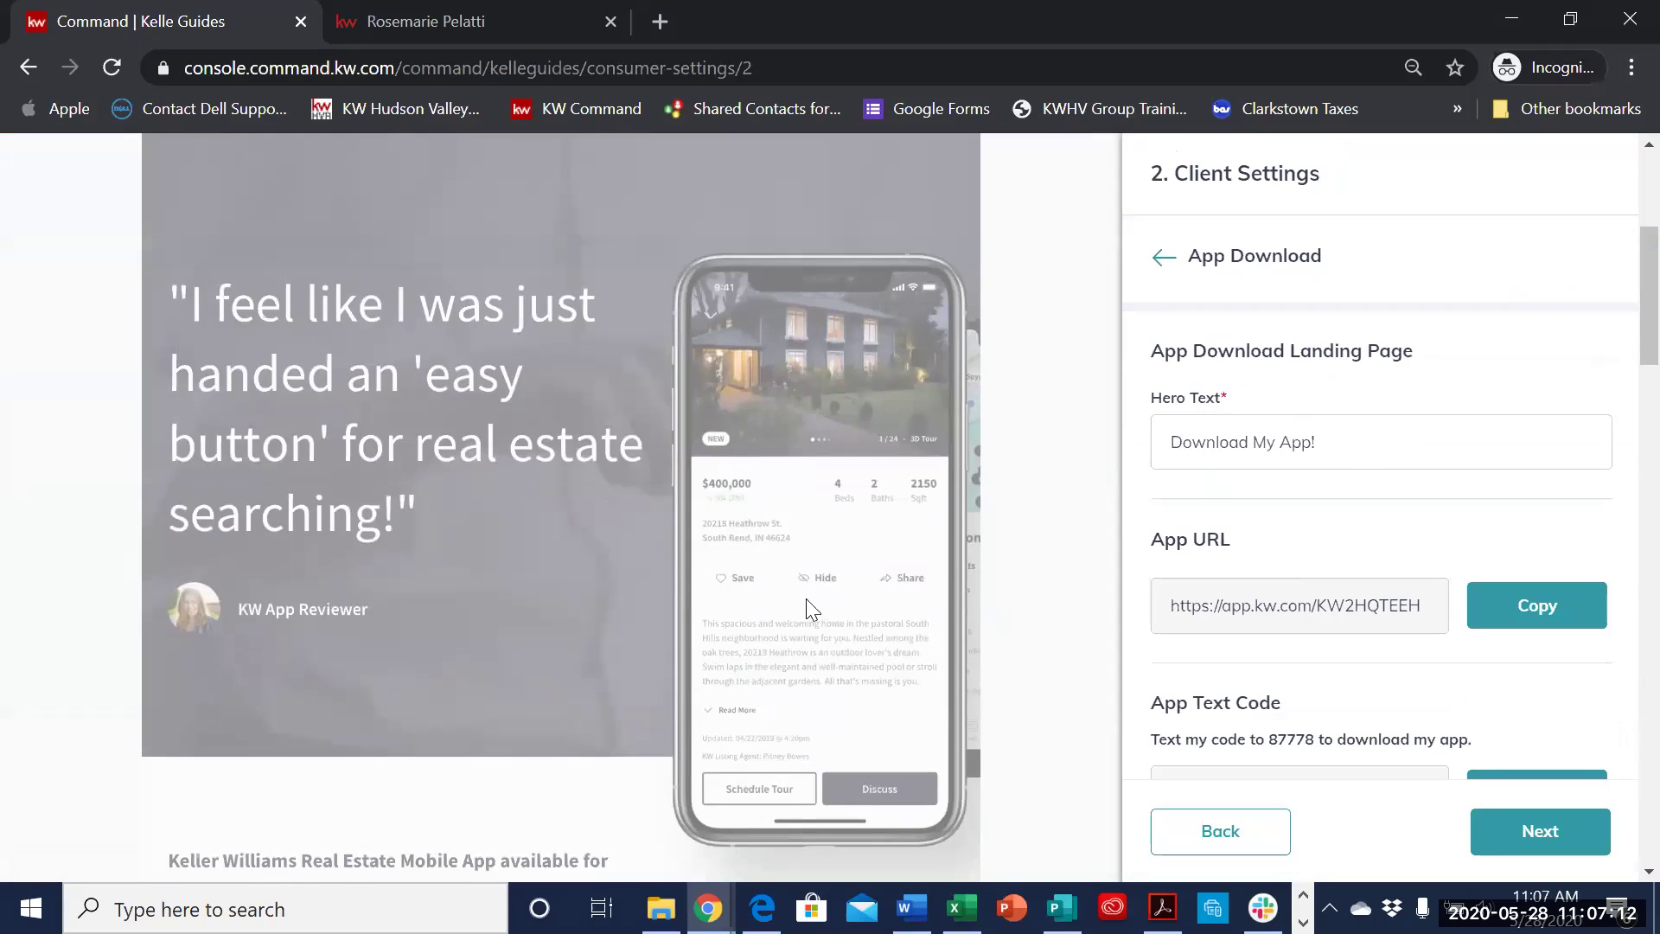
{"action": "scroll", "coordinate": [790, 604], "scroll_direction": "down", "scroll_amount": 4}
{"action": "scroll", "coordinate": [790, 614], "scroll_direction": "down", "scroll_amount": 1}
{"action": "scroll", "coordinate": [789, 611], "scroll_direction": "up", "scroll_amount": 3}
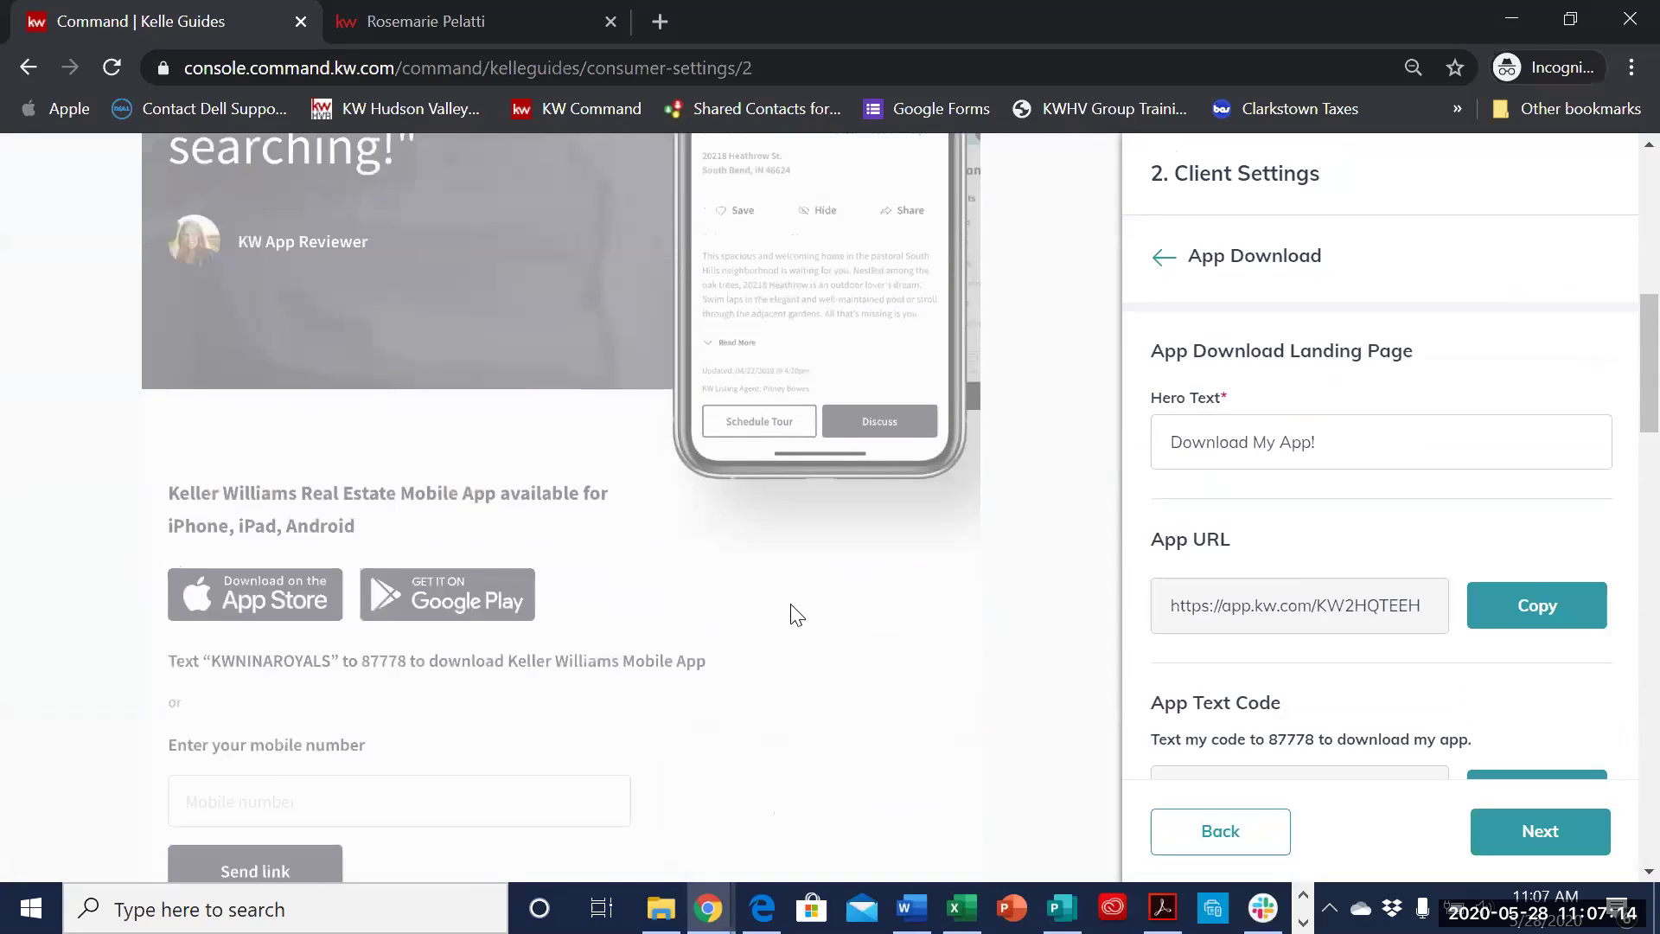
{"action": "scroll", "coordinate": [1444, 566], "scroll_direction": "down", "scroll_amount": 1}
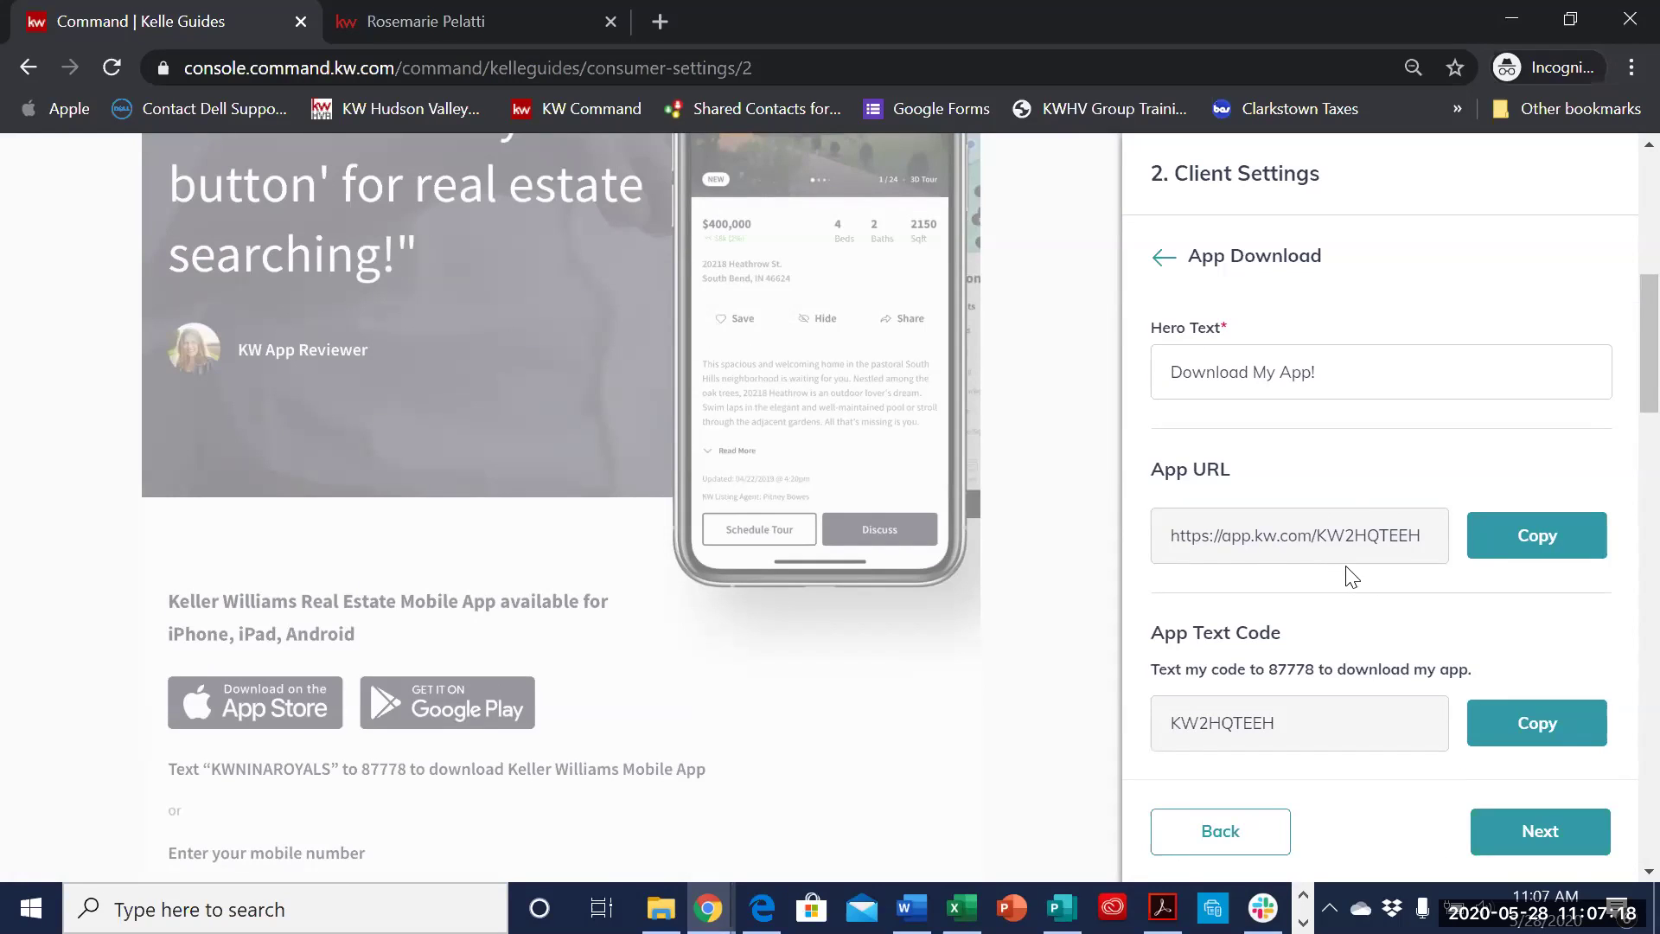
{"action": "scroll", "coordinate": [1383, 666], "scroll_direction": "down", "scroll_amount": 7}
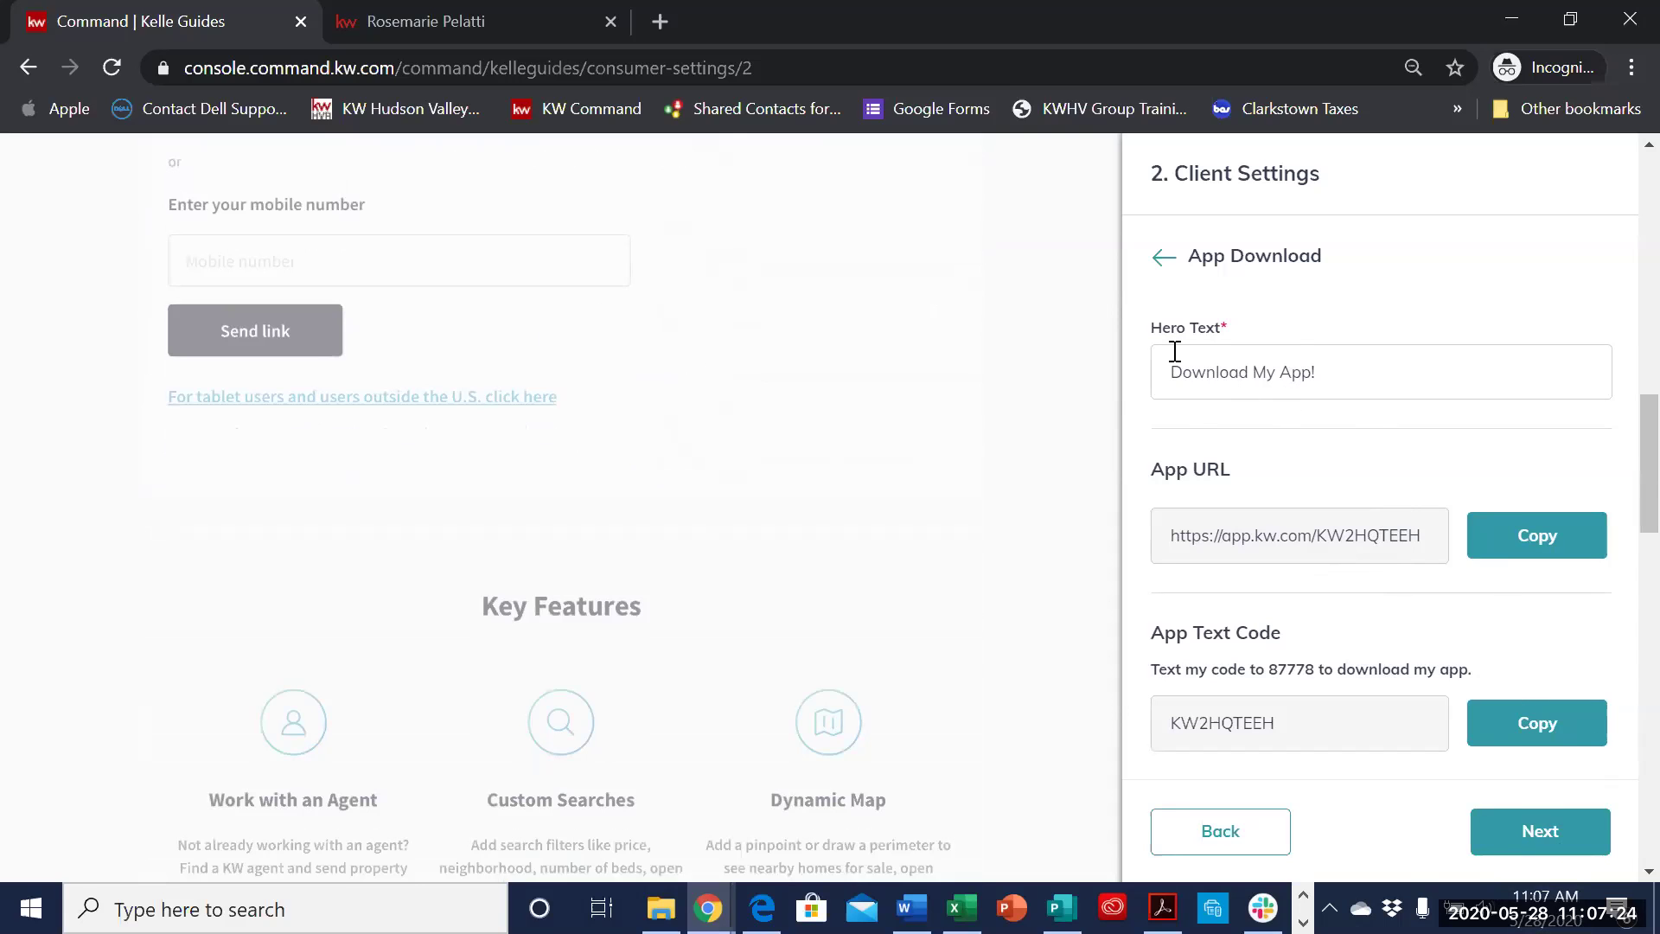
- Turn on featured listings and type the team-name title 'The Pelatti Team Featured Listing'
{"action": "left_click", "coordinate": [1557, 836]}
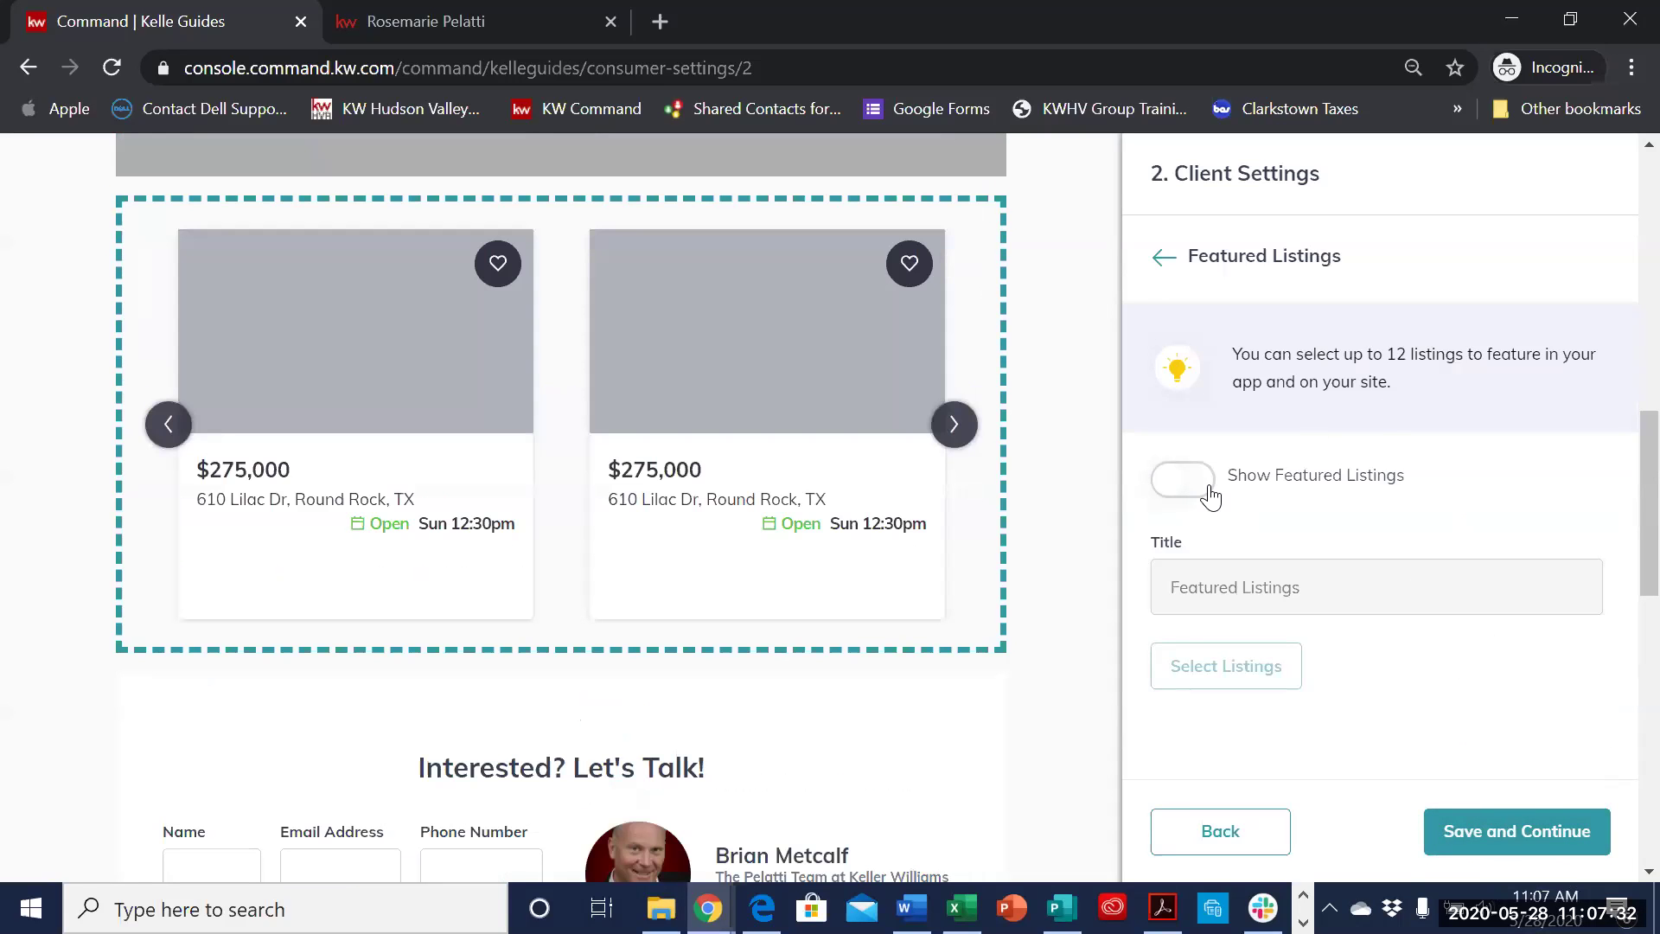
{"action": "left_click", "coordinate": [1207, 491]}
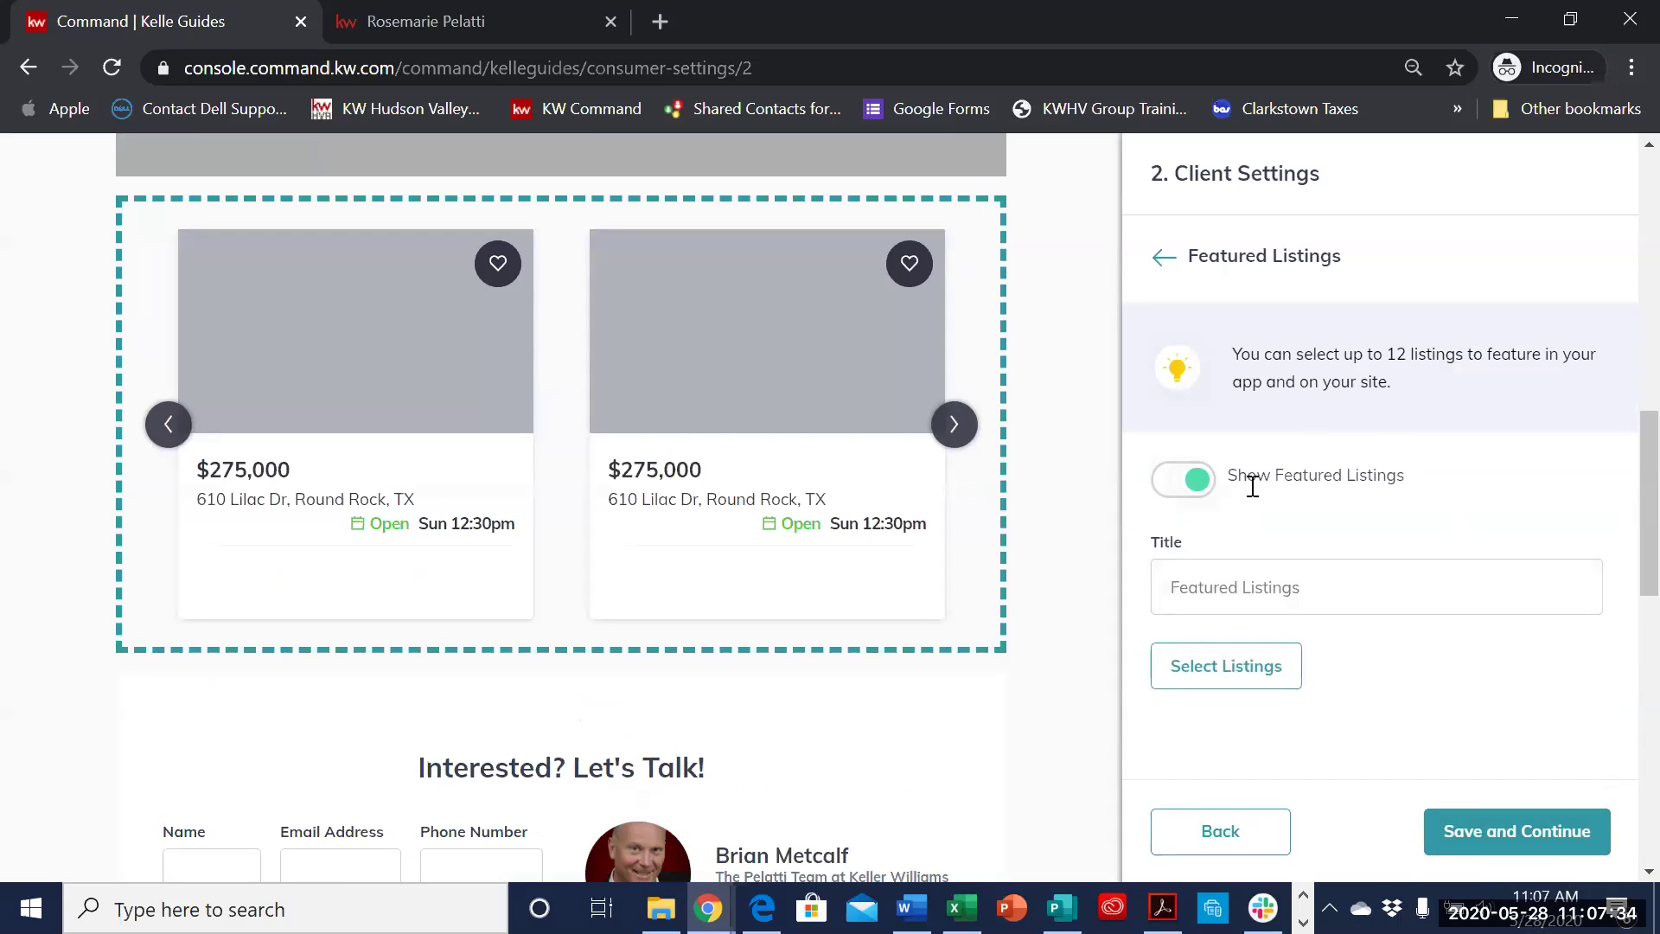
{"action": "left_click", "coordinate": [1340, 587]}
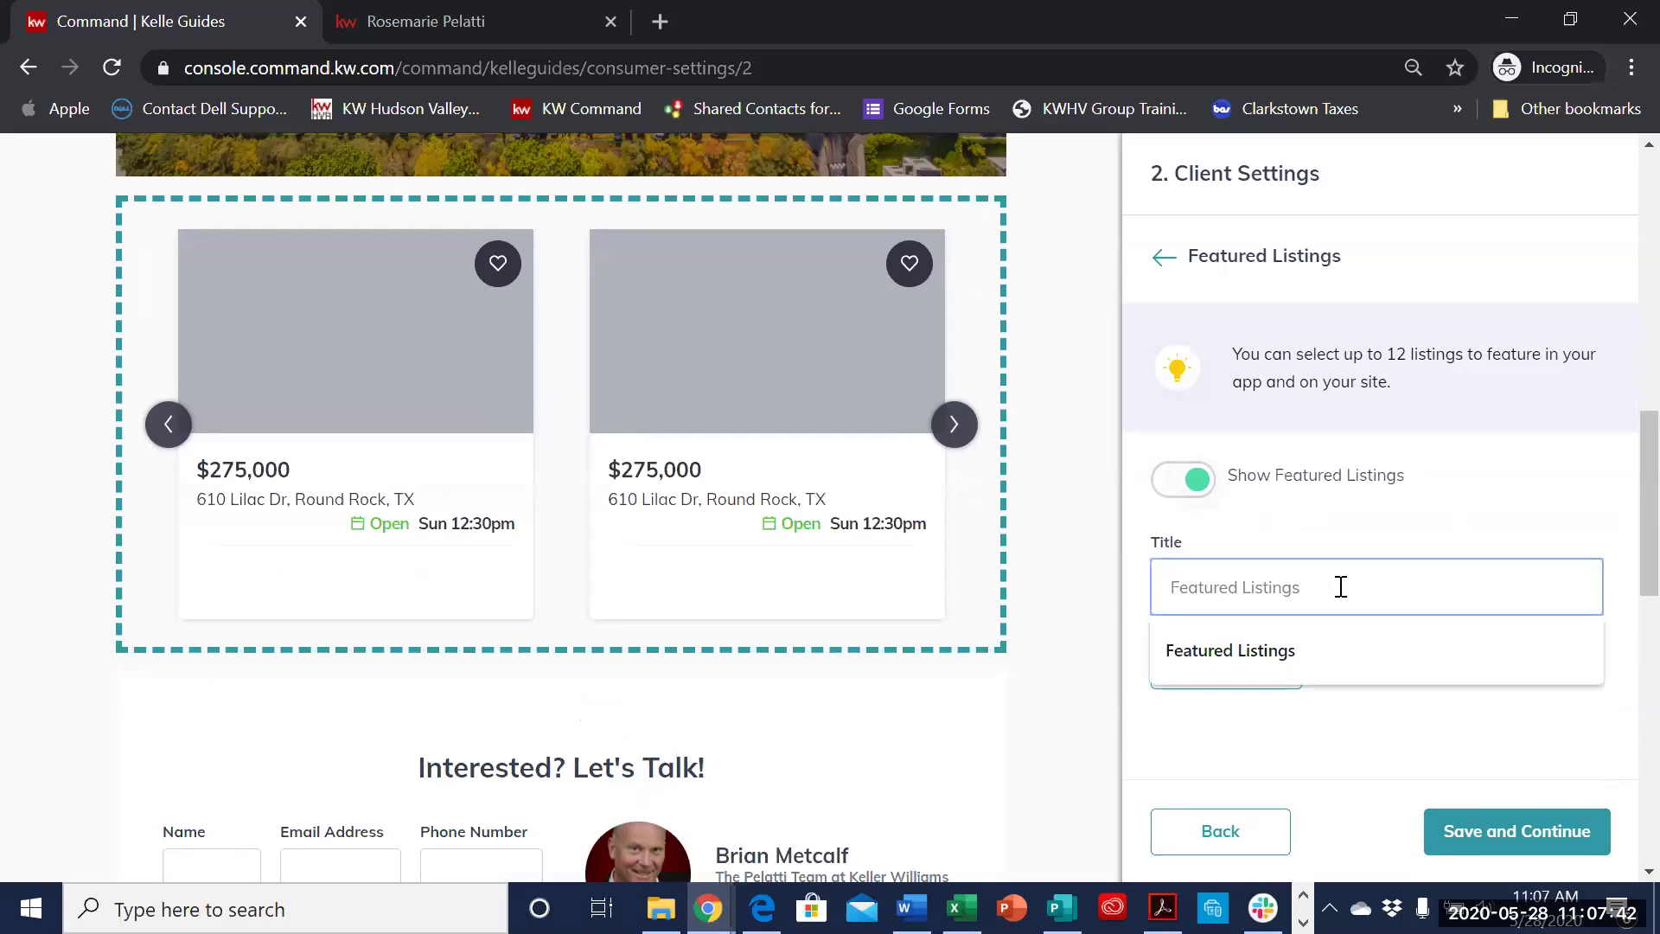
{"action": "type", "text": "The Pelattie Tea"}
{"action": "key", "text": "BackSpace"}
{"action": "key", "text": "BackSpace"}
{"action": "key", "text": "BackSpace"}
{"action": "type", "text": "Team Feat"}
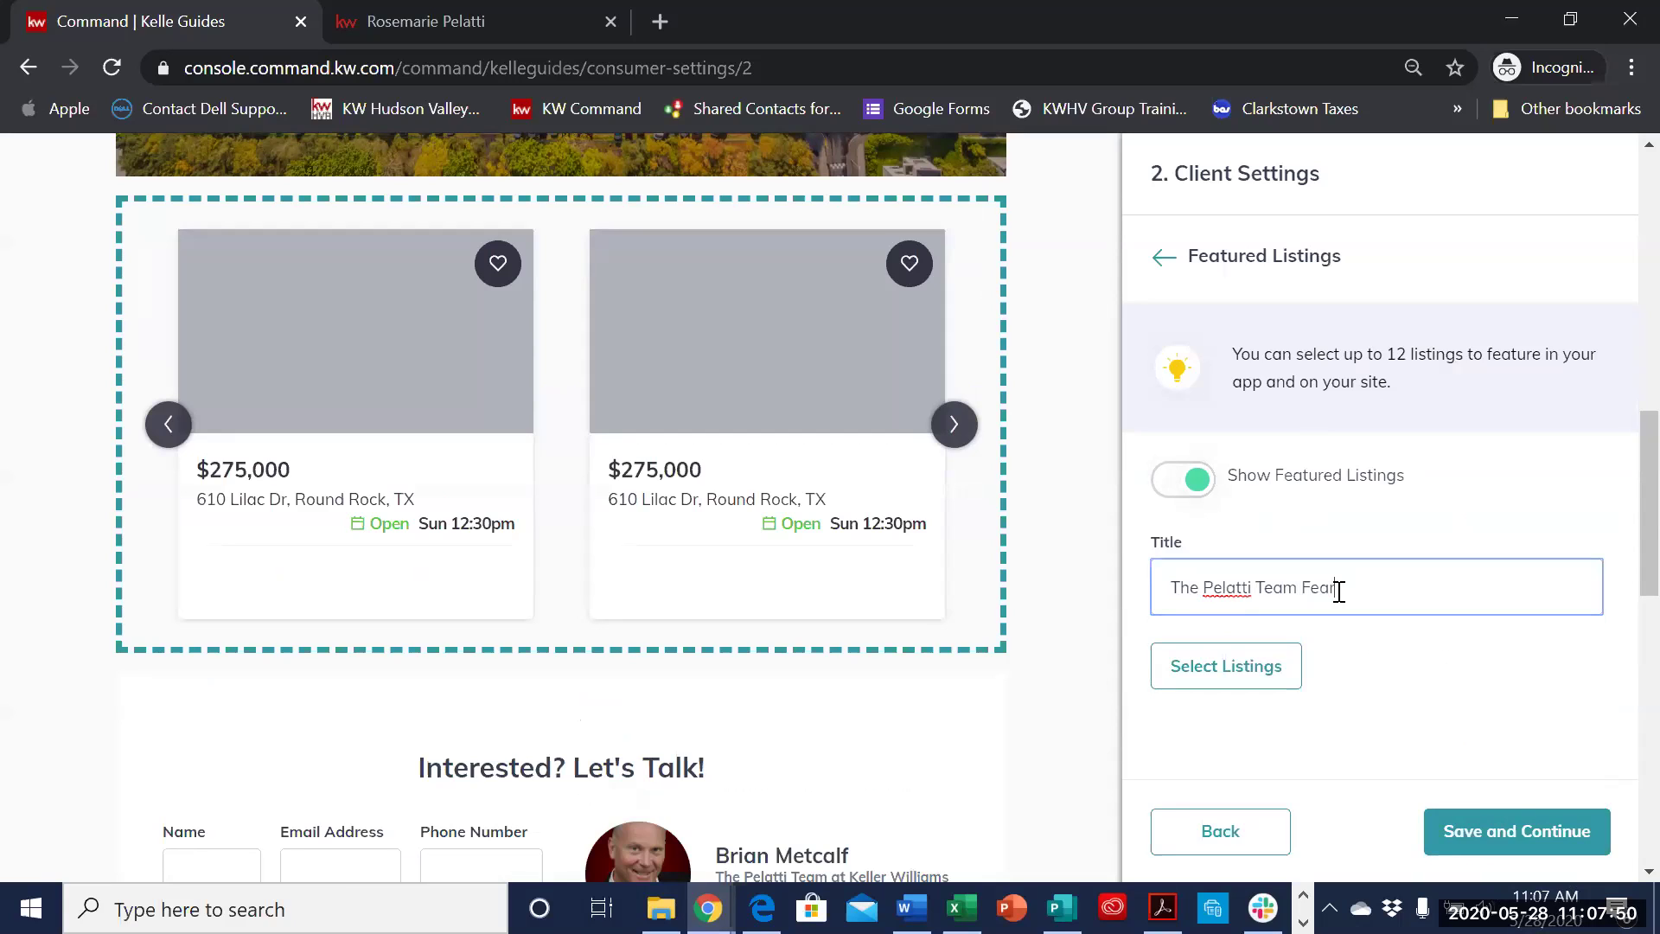
{"action": "type", "text": "ured Listings"}
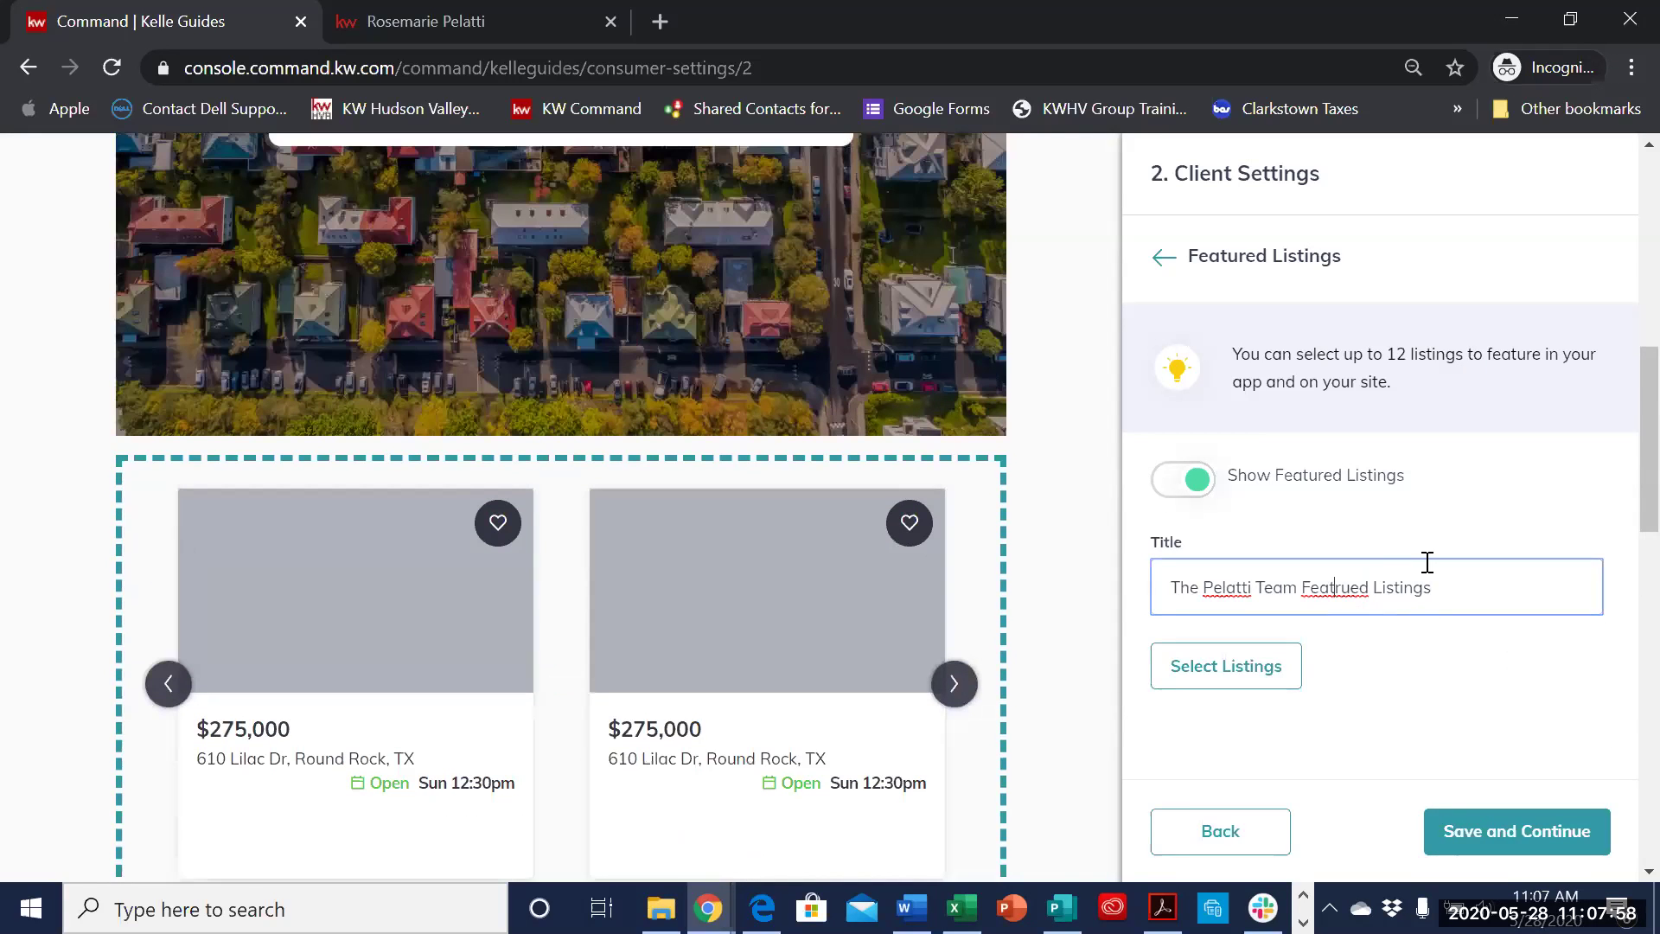
{"action": "key", "text": "BackSpace"}
- Fix the misspelled 'Featured' so the title reads 'The Pelatti Team Featured Listings'
{"action": "left_click", "coordinate": [1366, 587]}
{"action": "key", "text": "BackSpace"}
{"action": "key", "text": "Delete"}
{"action": "key", "text": "Delete"}
{"action": "key", "text": "Delete"}
{"action": "key", "text": "Delete"}
{"action": "key", "text": "Delete"}
{"action": "key", "text": "Delete"}
{"action": "key", "text": "Delete"}
{"action": "key", "text": "Delete"}
{"action": "key", "text": "Delete"}
{"action": "key", "text": "BackSpace"}
{"action": "key", "text": "BackSpace"}
{"action": "key", "text": "BackSpace"}
{"action": "type", "text": "tured Listings"}
{"action": "scroll", "coordinate": [1418, 605], "scroll_direction": "down", "scroll_amount": 1}
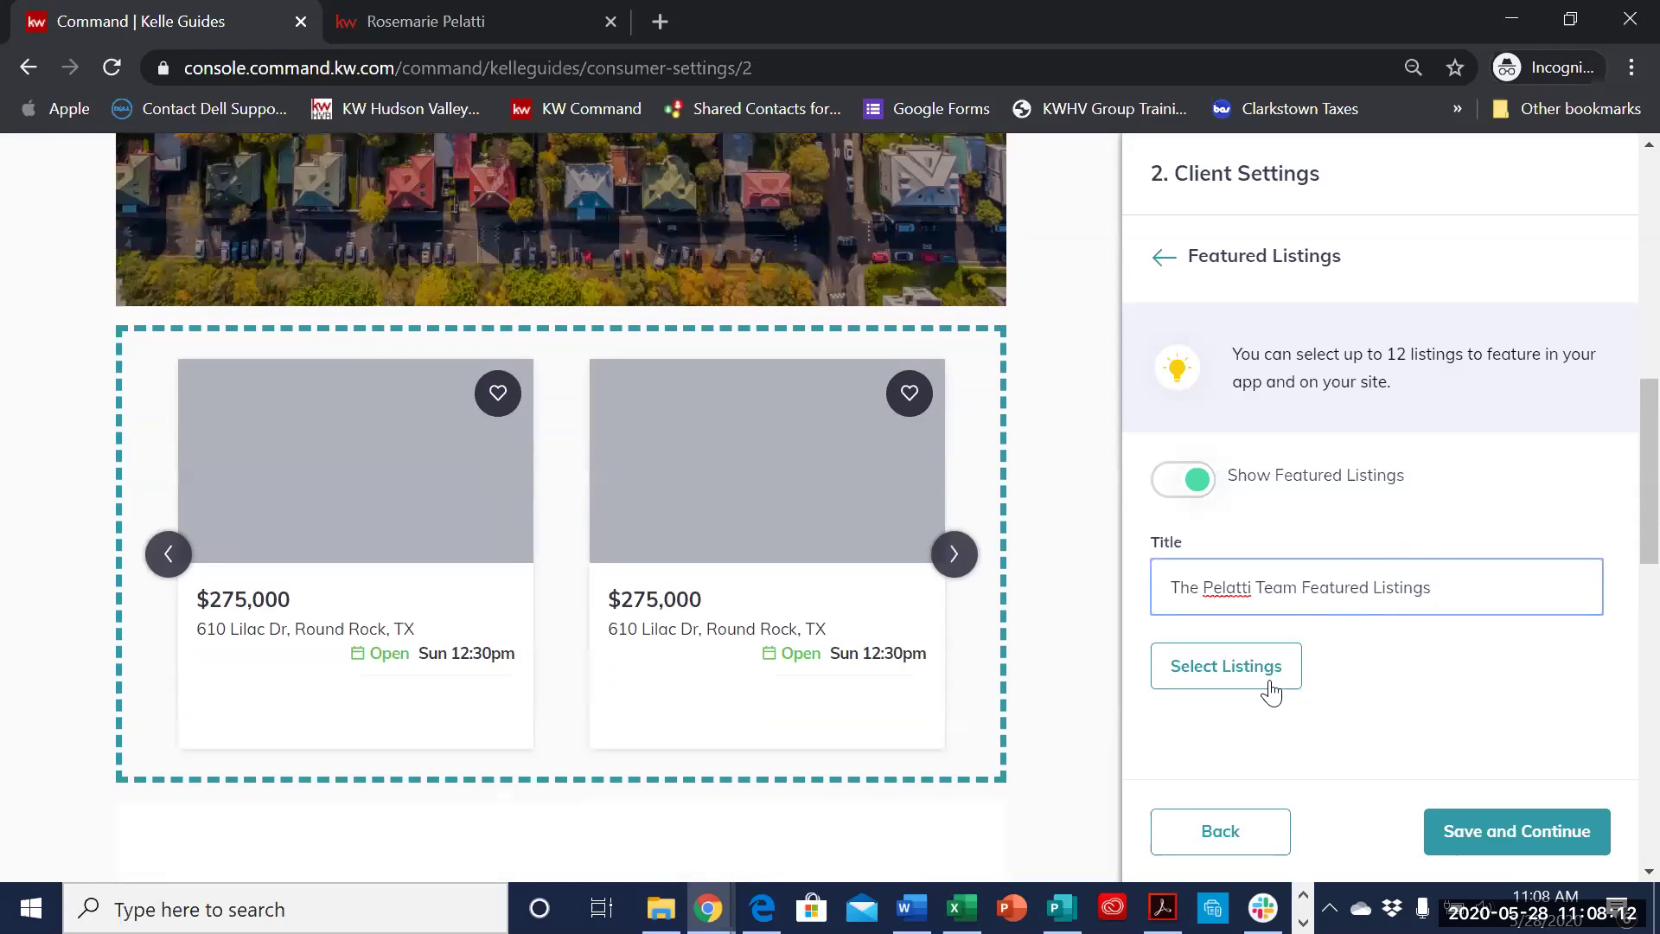
{"action": "left_click", "coordinate": [1270, 687]}
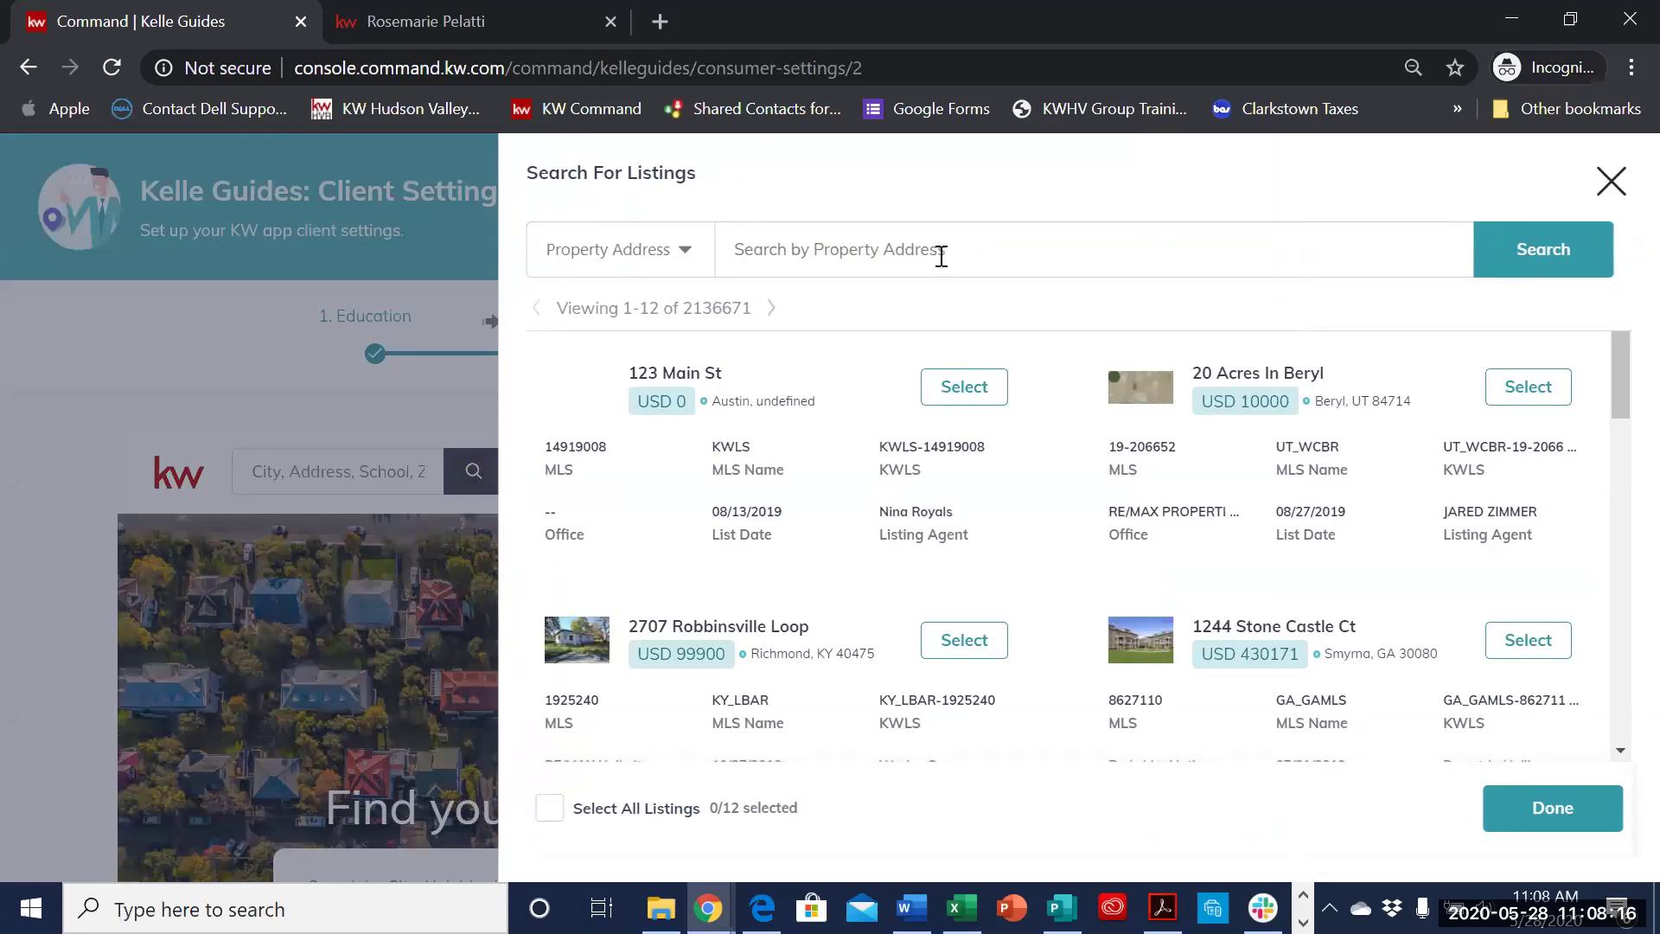
{"action": "left_click", "coordinate": [940, 257]}
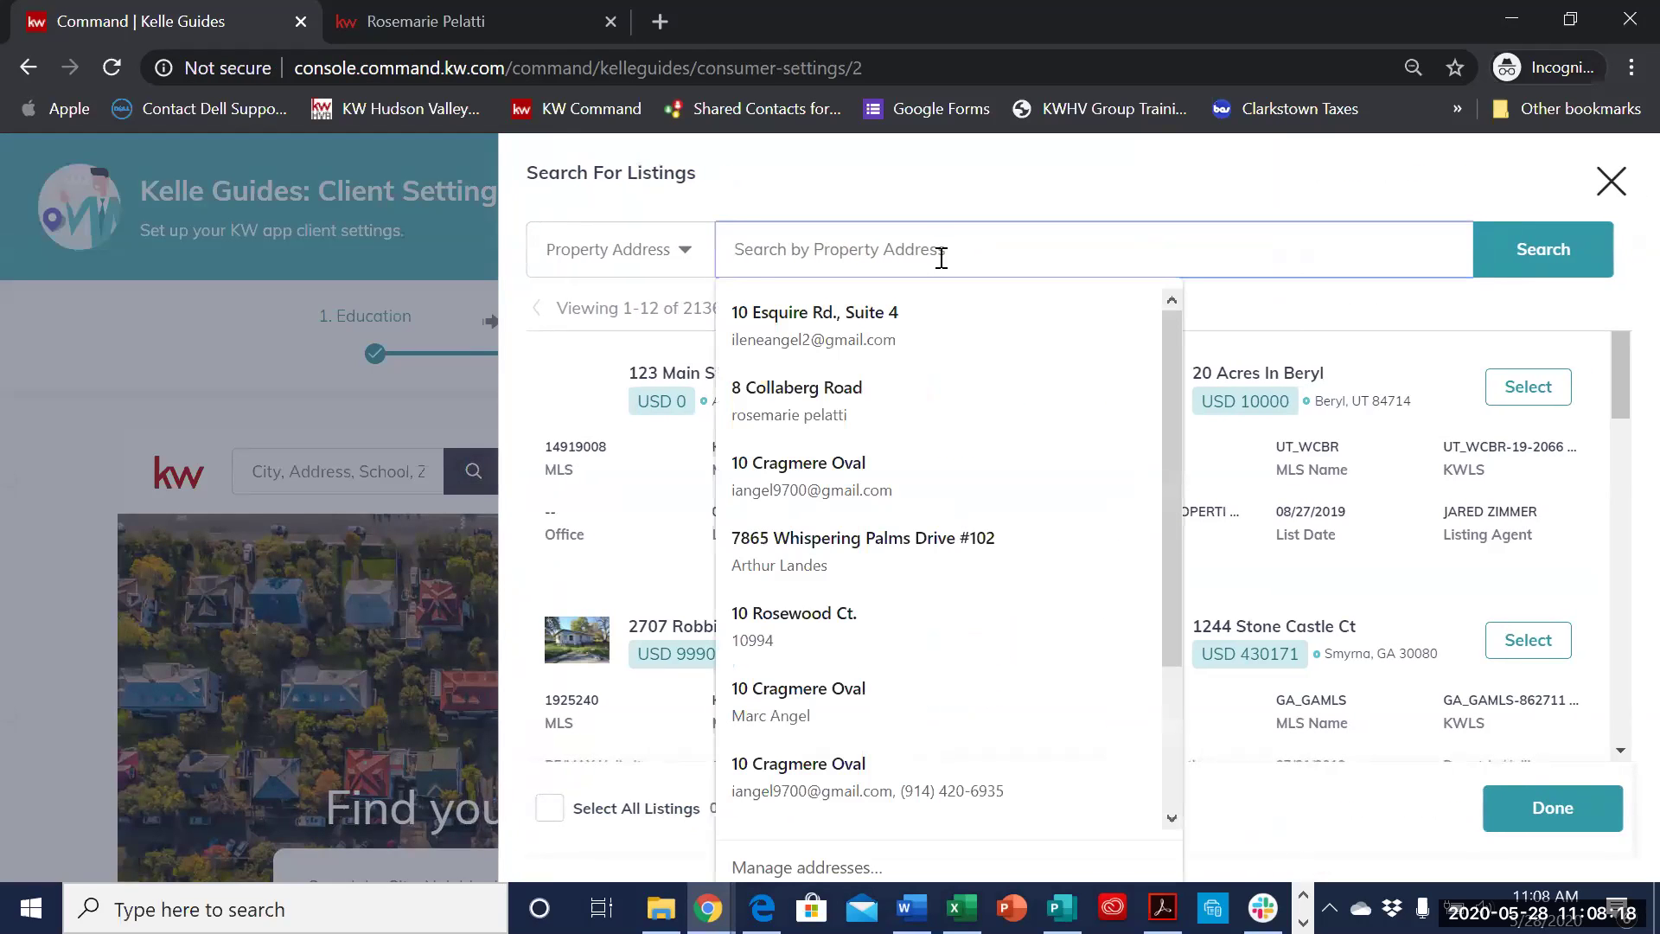
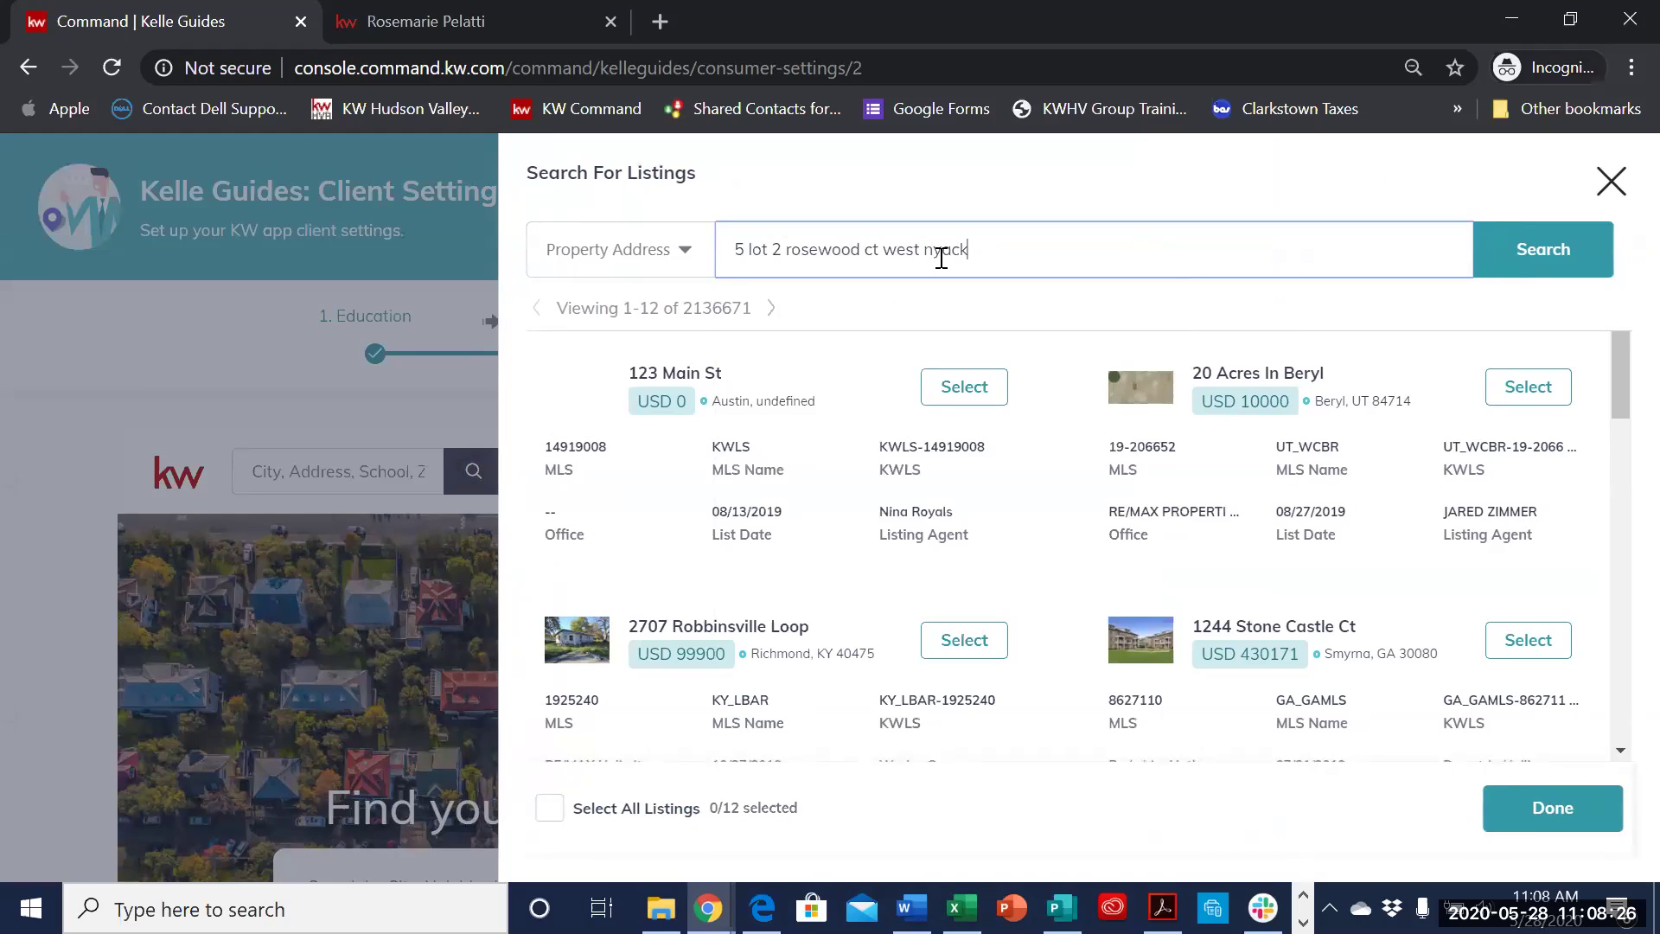
{"action": "left_click", "coordinate": [1503, 249]}
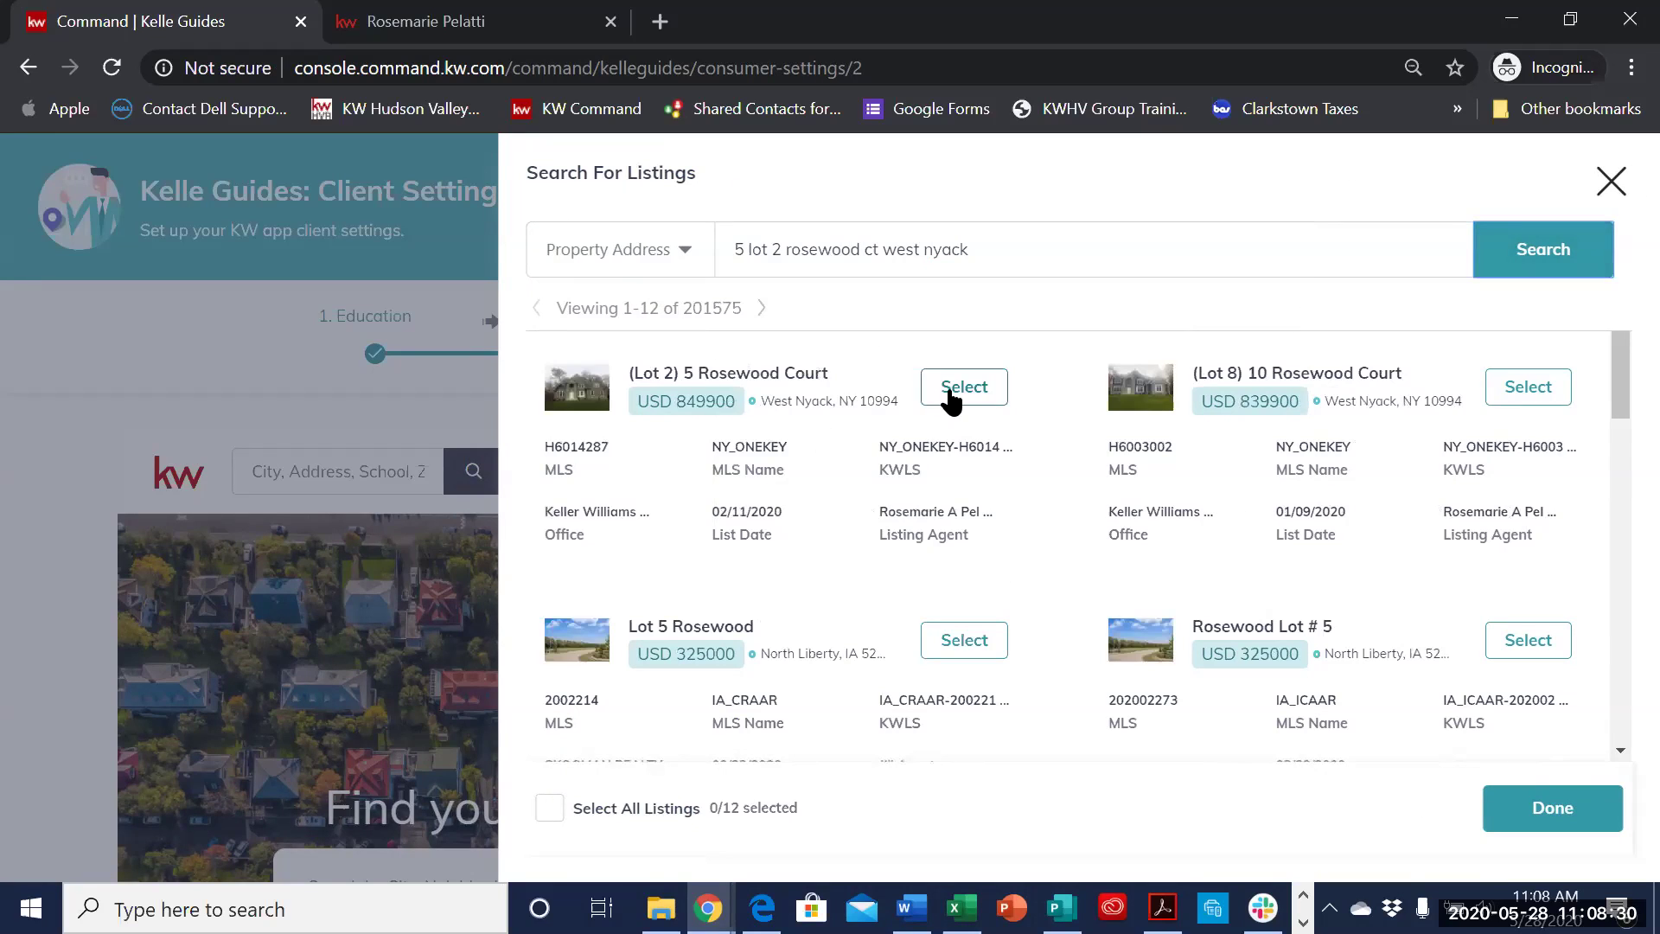
{"action": "left_click", "coordinate": [951, 396]}
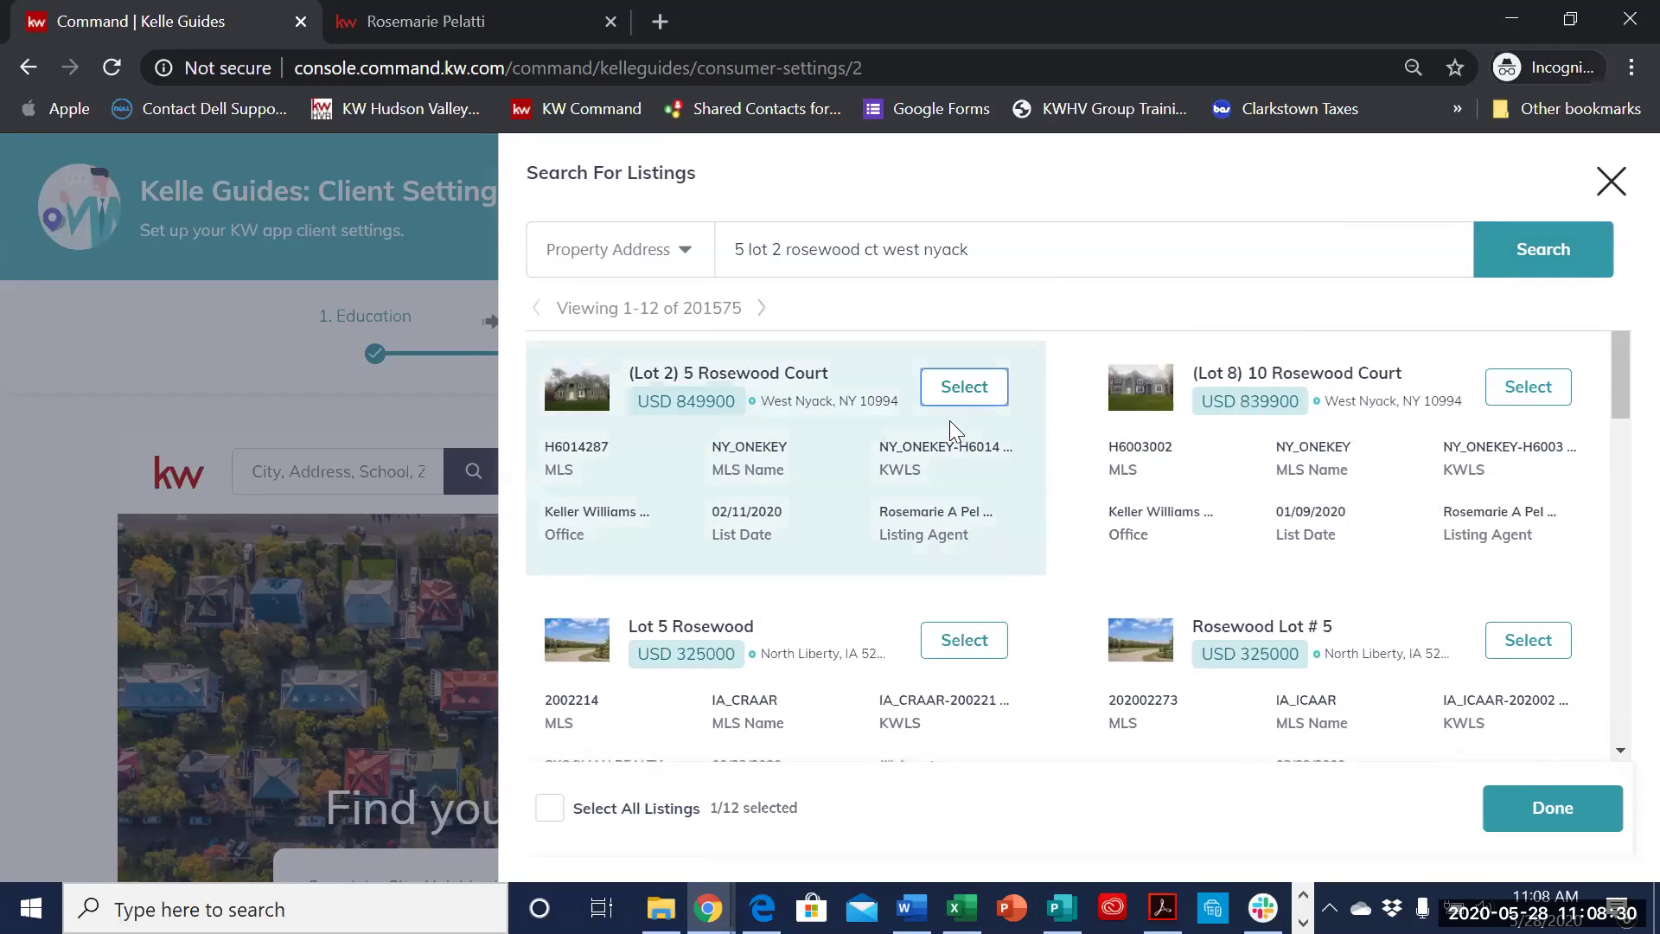
{"action": "left_click", "coordinate": [1524, 391]}
{"action": "scroll", "coordinate": [1361, 545], "scroll_direction": "down", "scroll_amount": 1}
{"action": "scroll", "coordinate": [1356, 545], "scroll_direction": "down", "scroll_amount": 10}
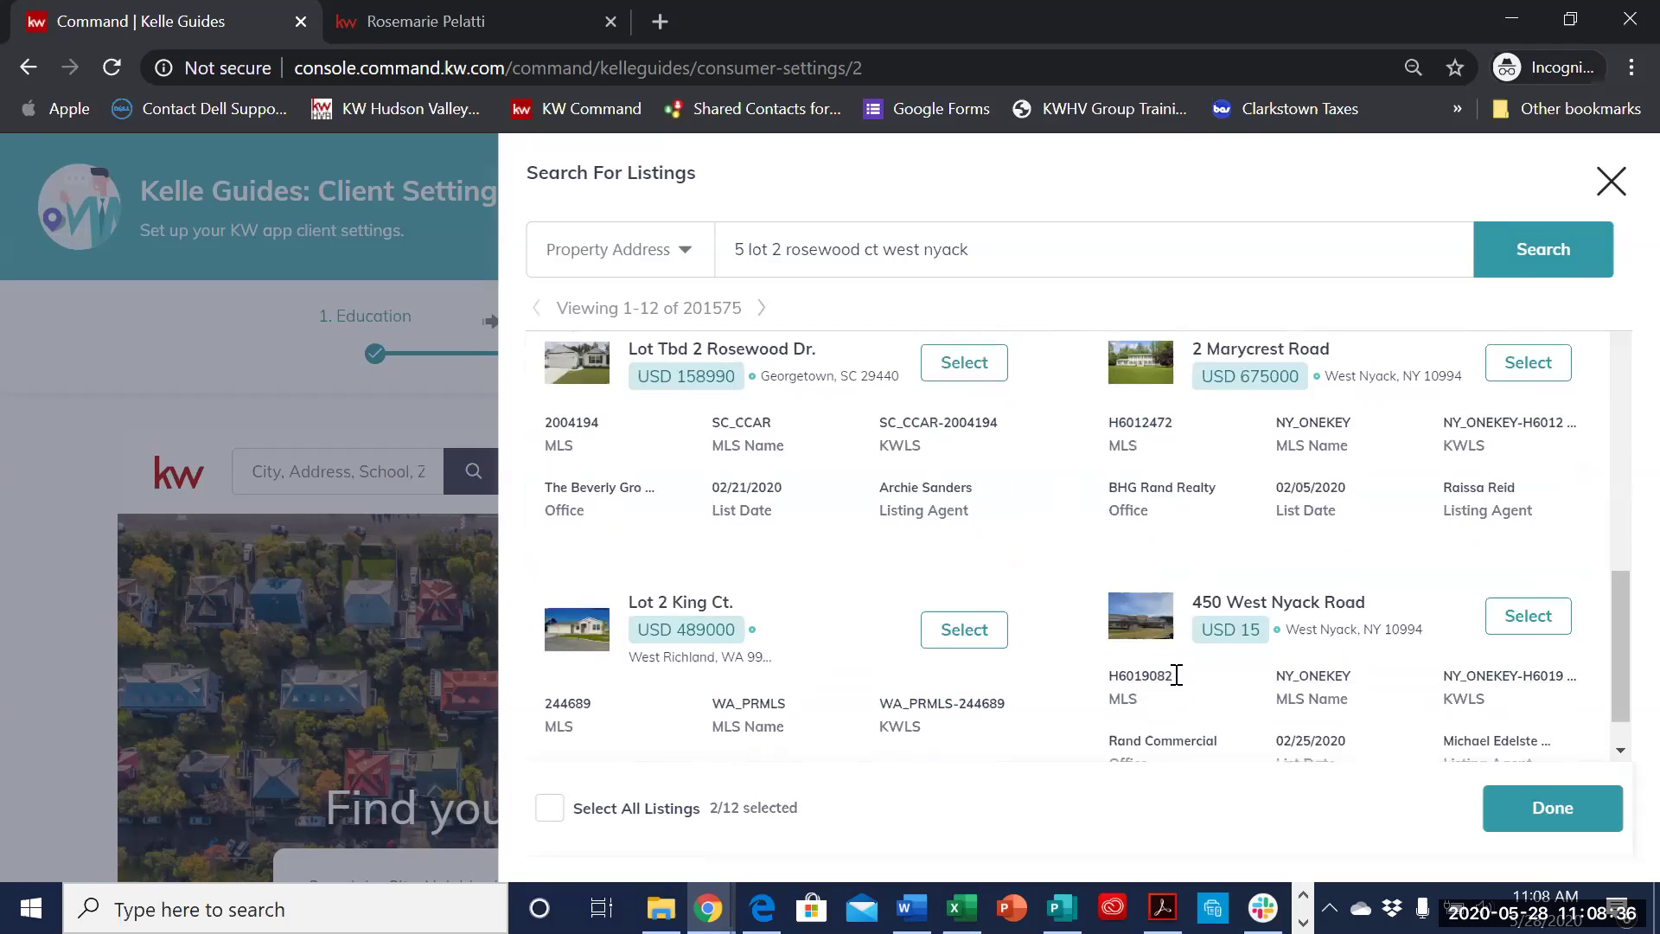
{"action": "scroll", "coordinate": [1264, 657], "scroll_direction": "up", "scroll_amount": 10}
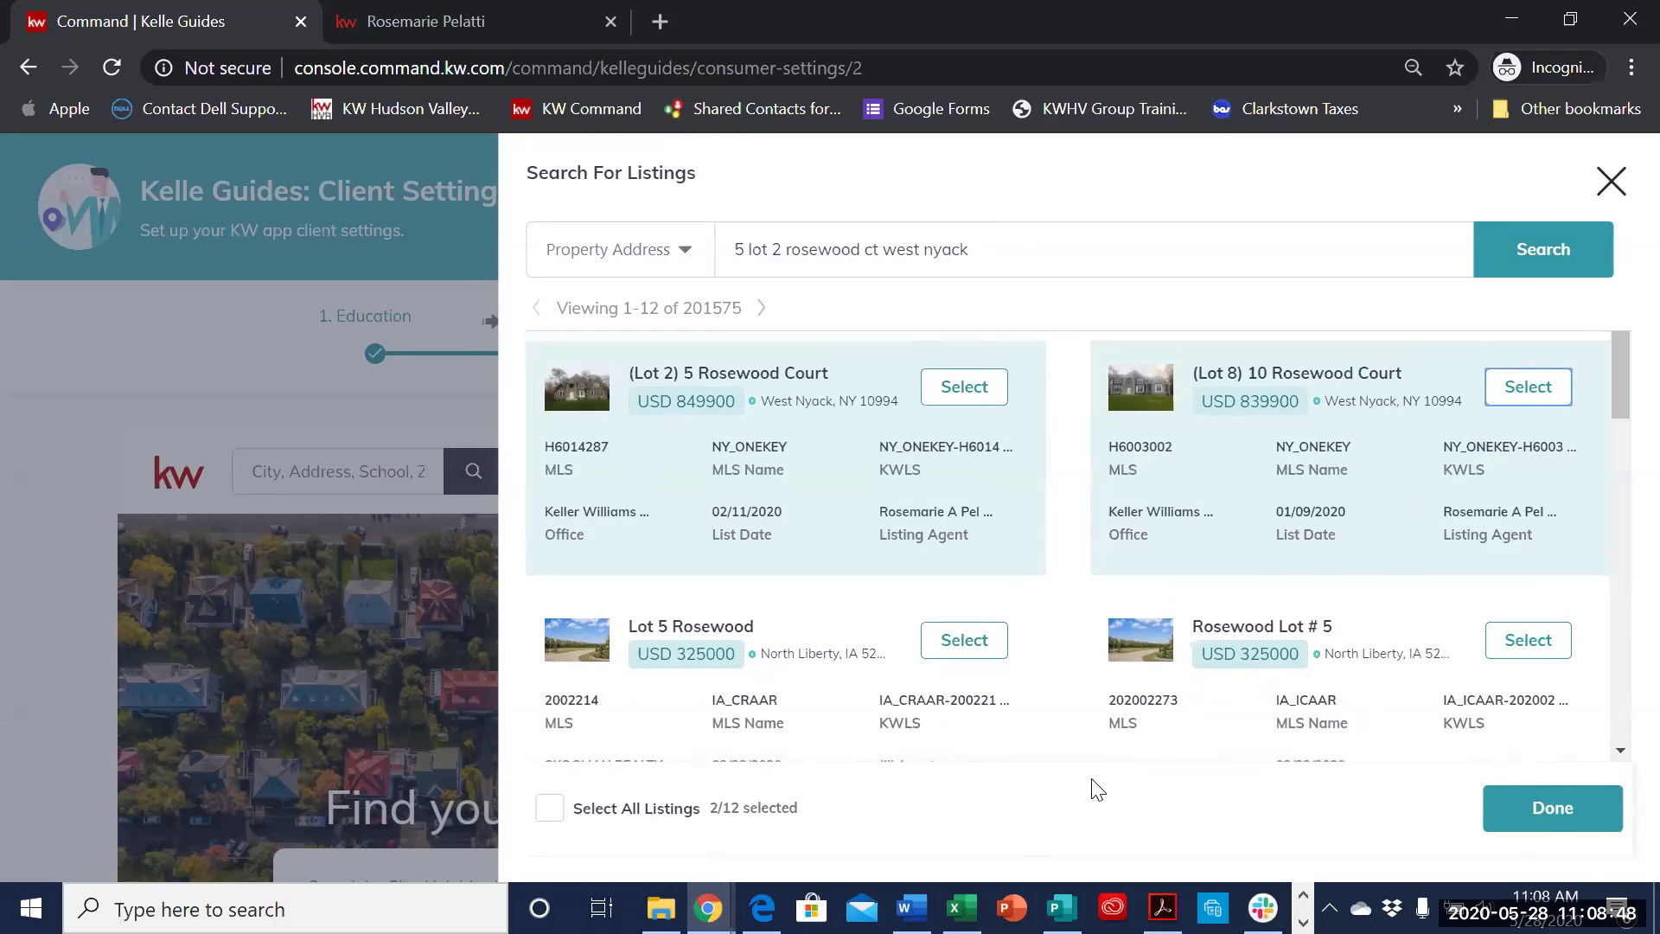
- Confirm the two Rosewood listings, drag Lot 8 above Lot 2, and save to reach Guide Builder
{"action": "left_click", "coordinate": [1577, 818]}
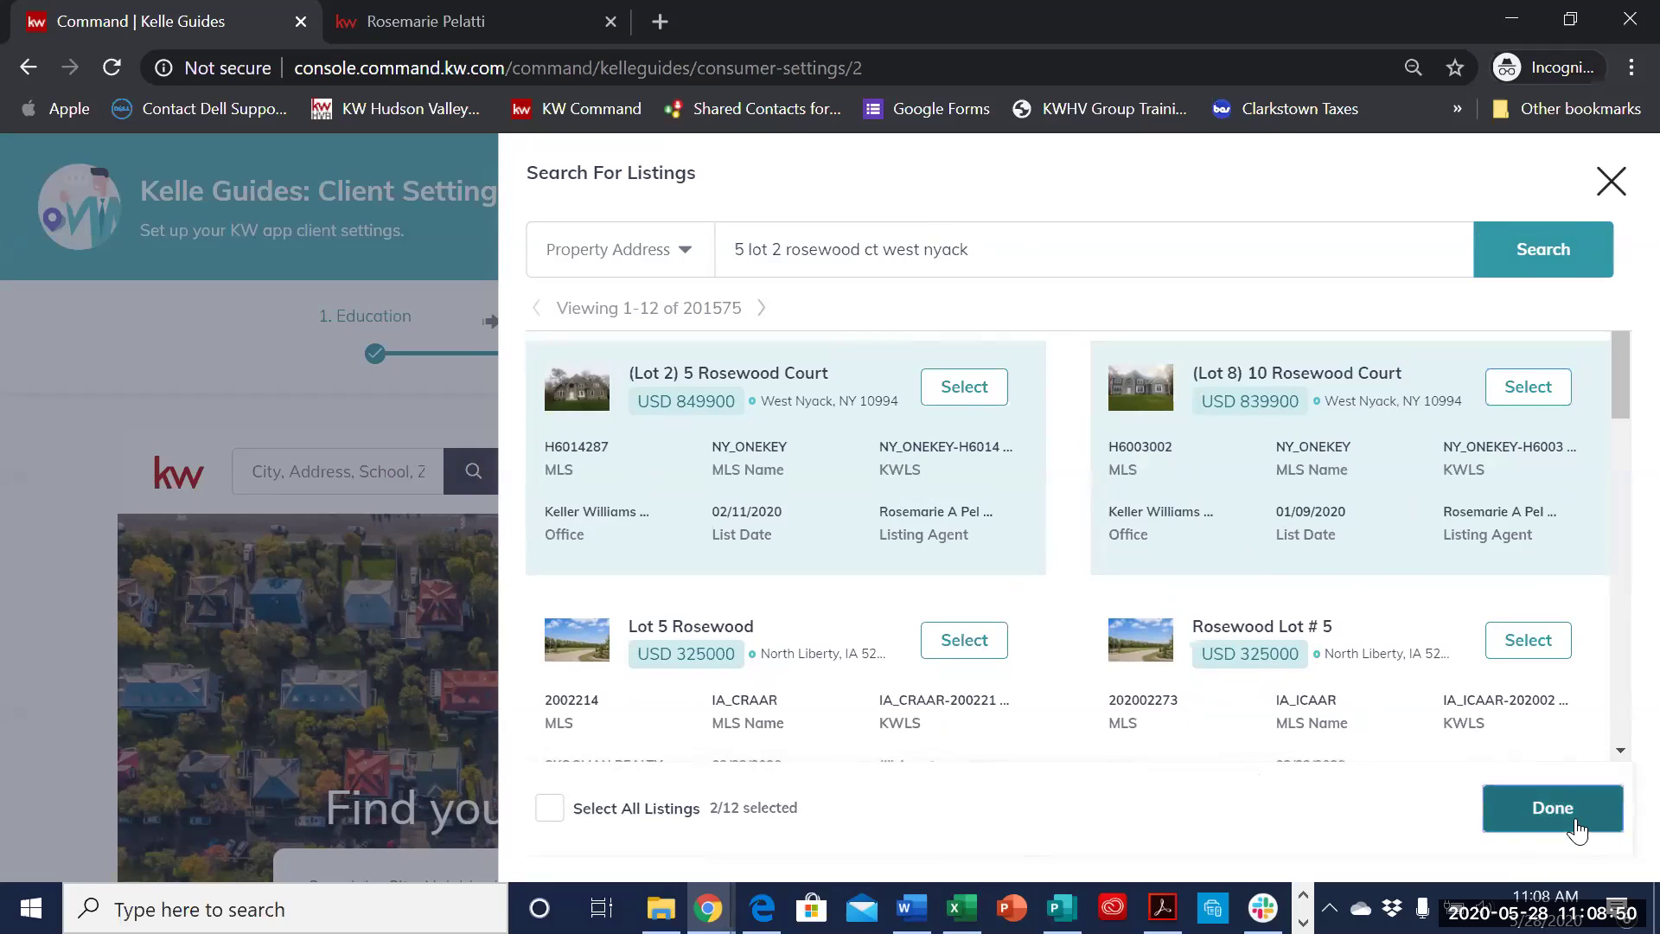
{"action": "scroll", "coordinate": [1513, 640], "scroll_direction": "down", "scroll_amount": 1}
{"action": "scroll", "coordinate": [1521, 760], "scroll_direction": "up", "scroll_amount": 1}
{"action": "scroll", "coordinate": [1548, 675], "scroll_direction": "down", "scroll_amount": 1}
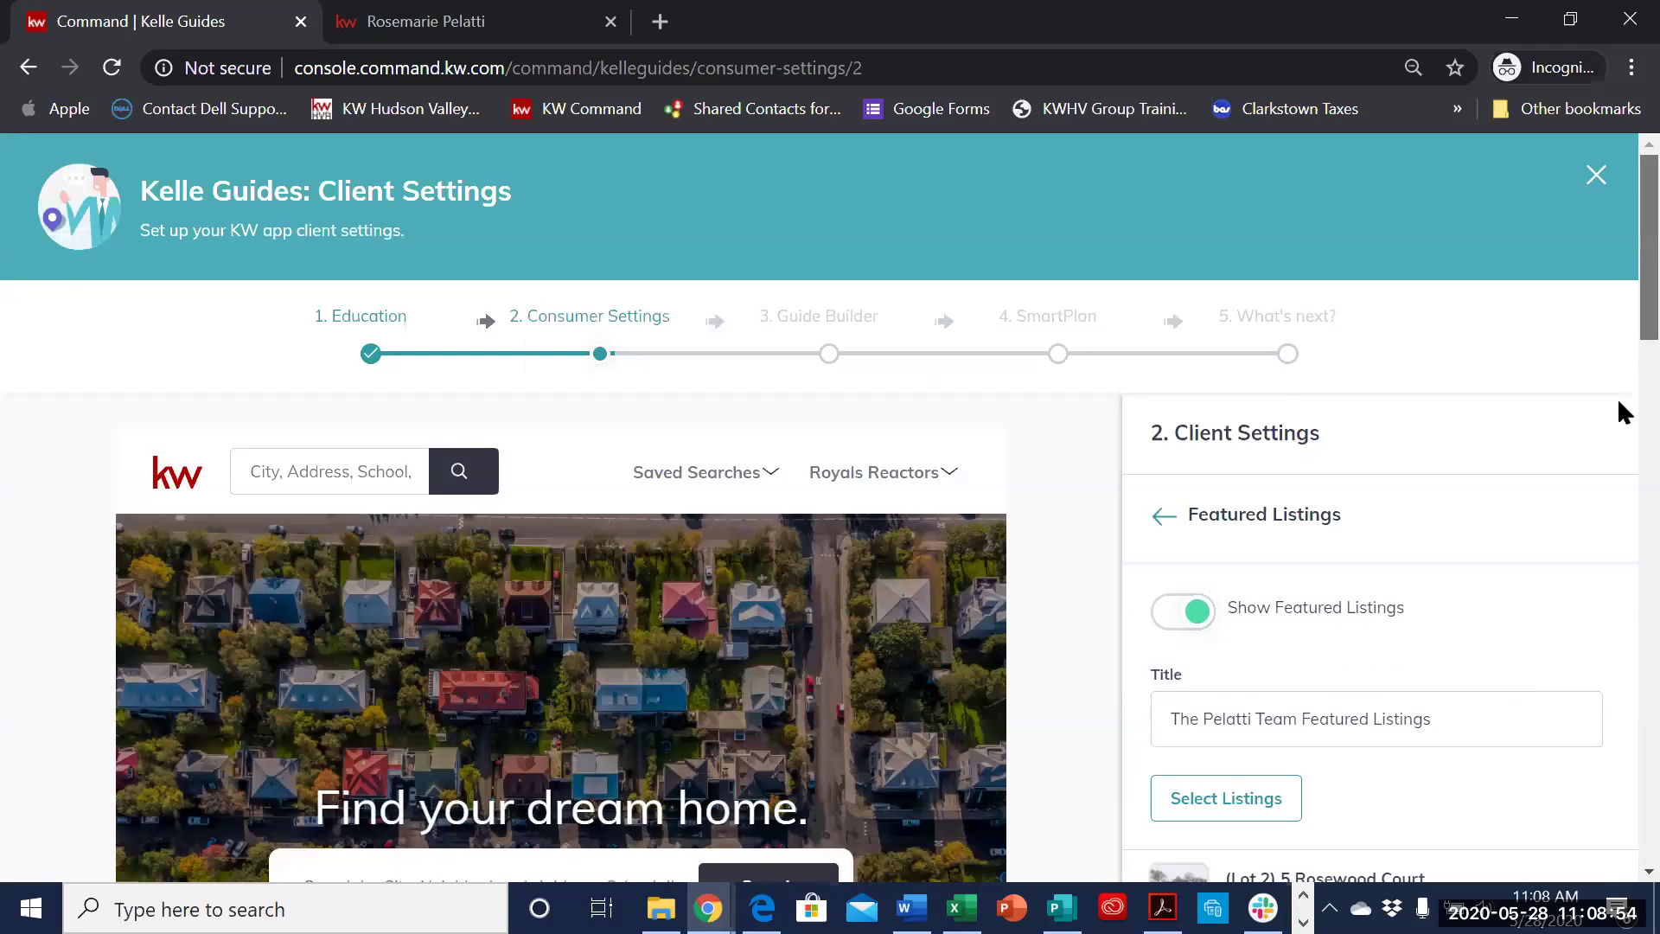
{"action": "scroll", "coordinate": [1617, 395], "scroll_direction": "down", "scroll_amount": 1}
{"action": "scroll", "coordinate": [1617, 615], "scroll_direction": "down", "scroll_amount": 2}
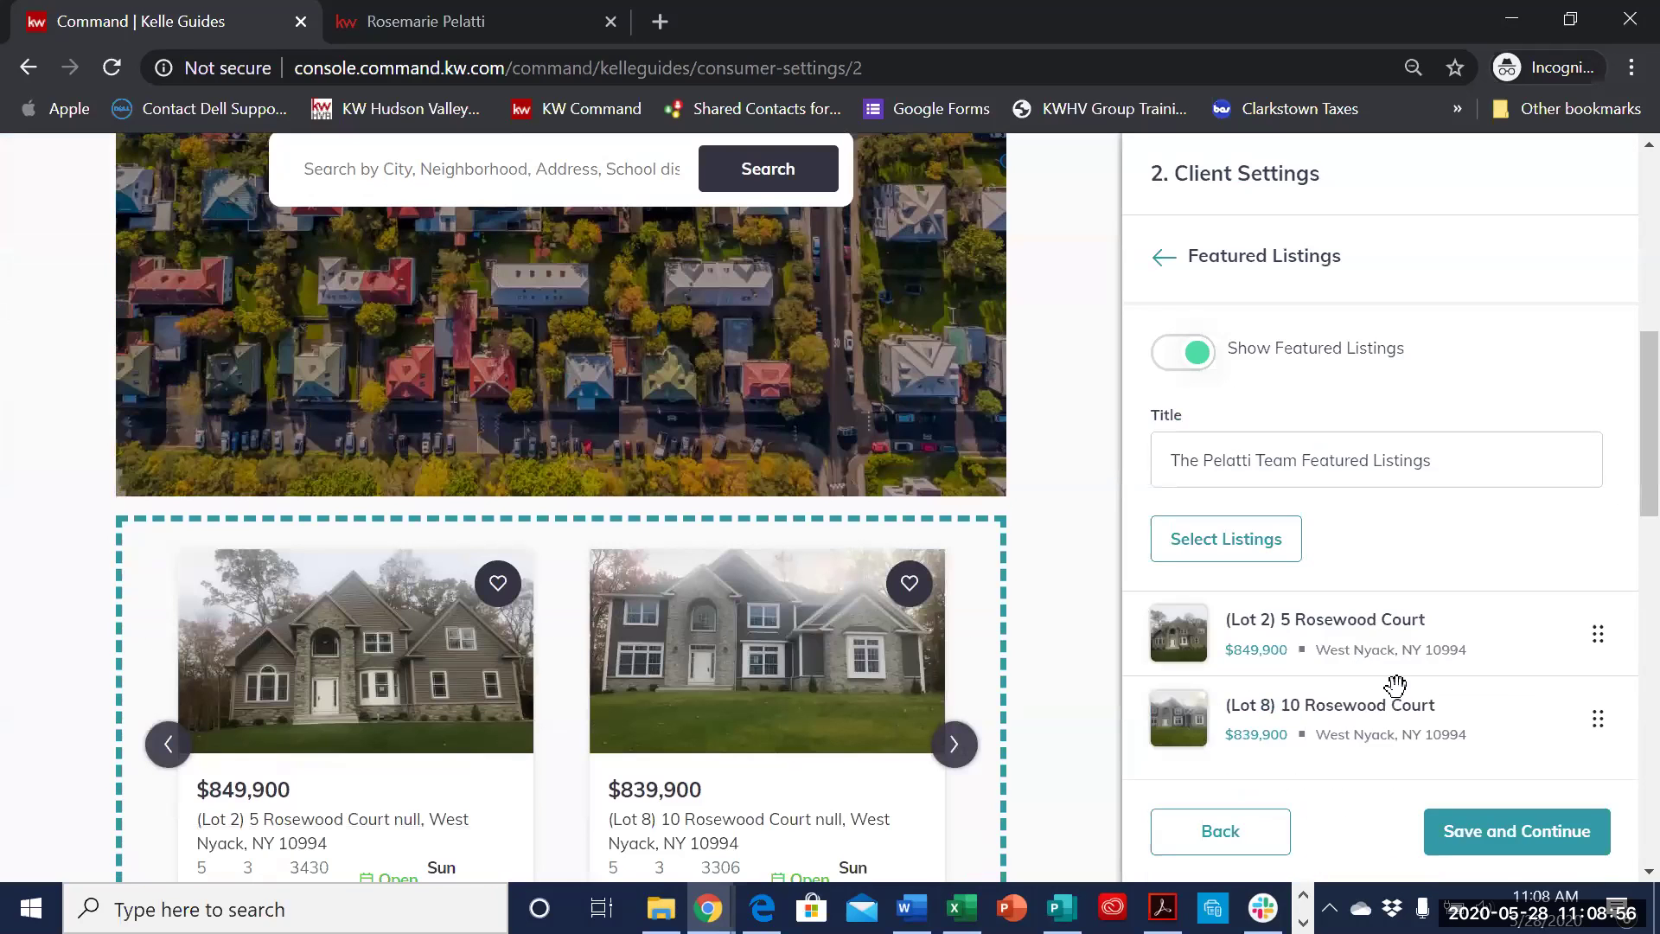
{"action": "mouse_move", "coordinate": [1595, 722]}
{"action": "left_mouse_down"}
{"action": "mouse_move", "coordinate": [1589, 630]}
{"action": "mouse_move", "coordinate": [1600, 723]}
{"action": "left_mouse_up"}
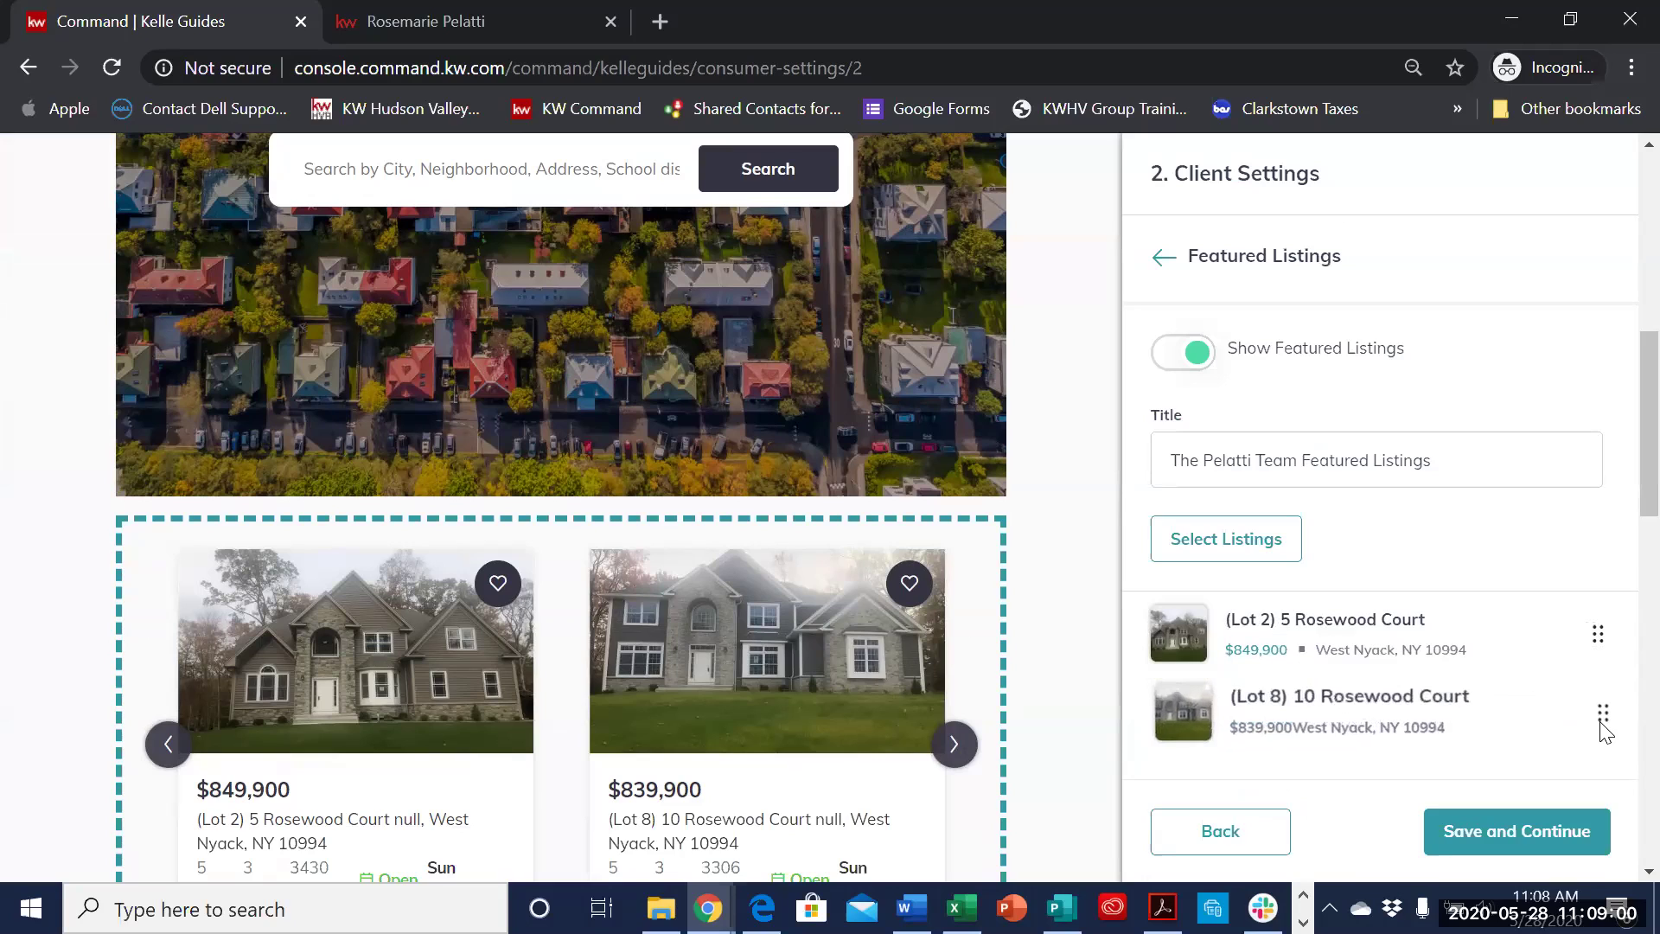
{"action": "left_click", "coordinate": [1545, 846]}
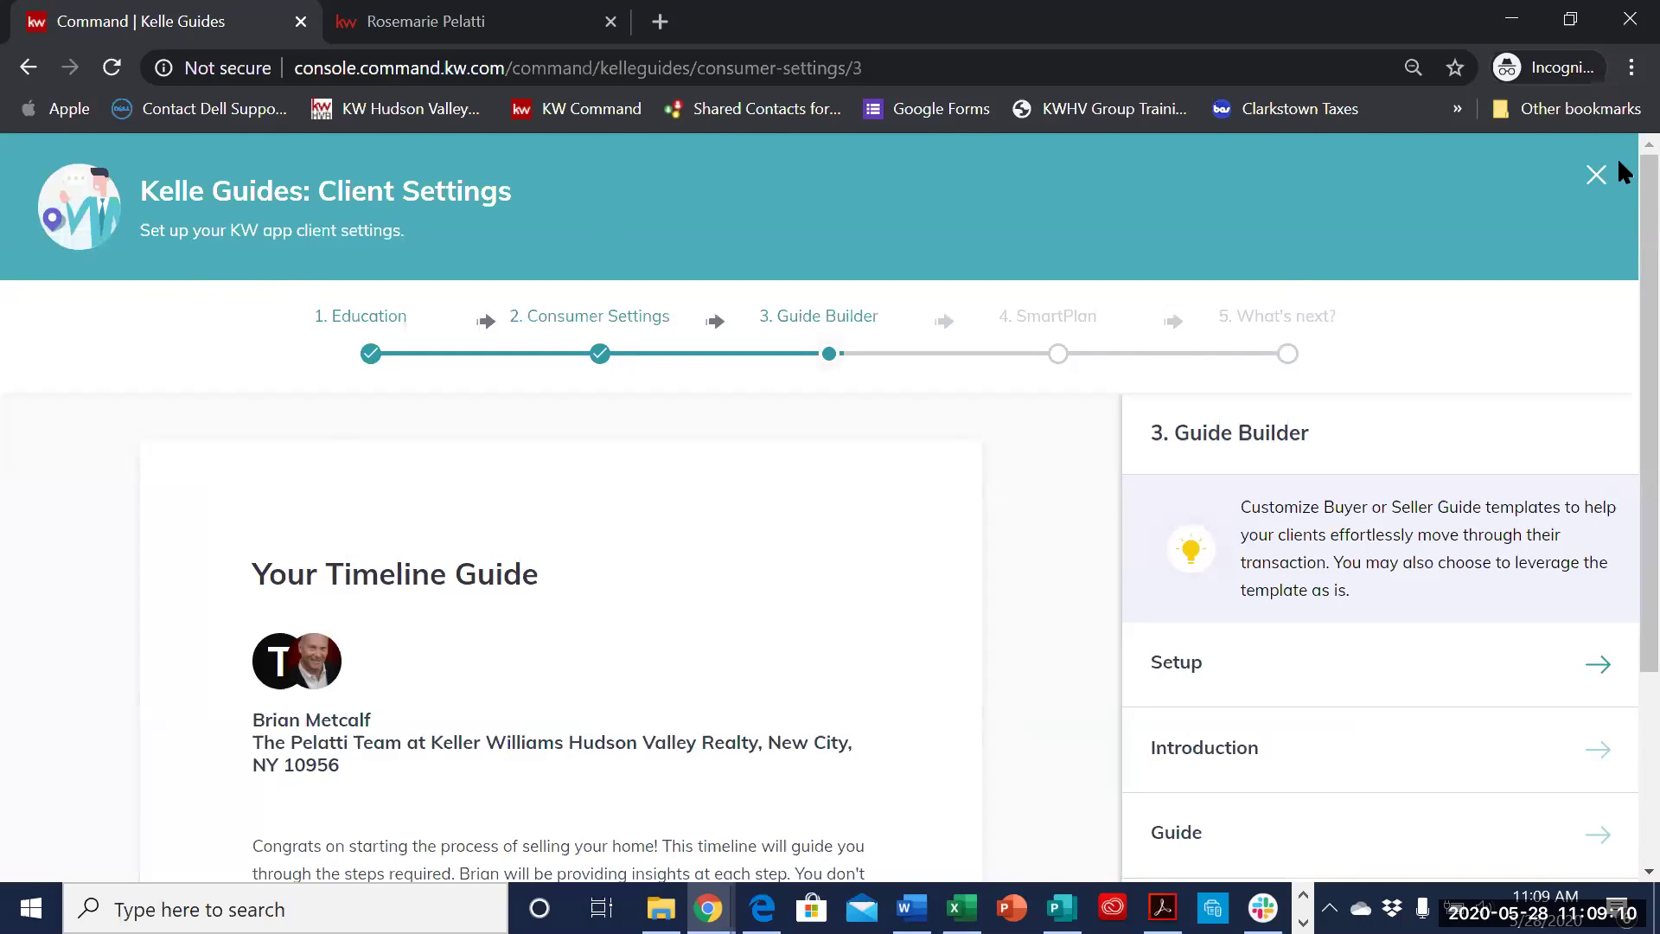
- Close Kelle Guides and return to Site & App Settings on its General Settings page
{"action": "left_click", "coordinate": [1596, 173]}
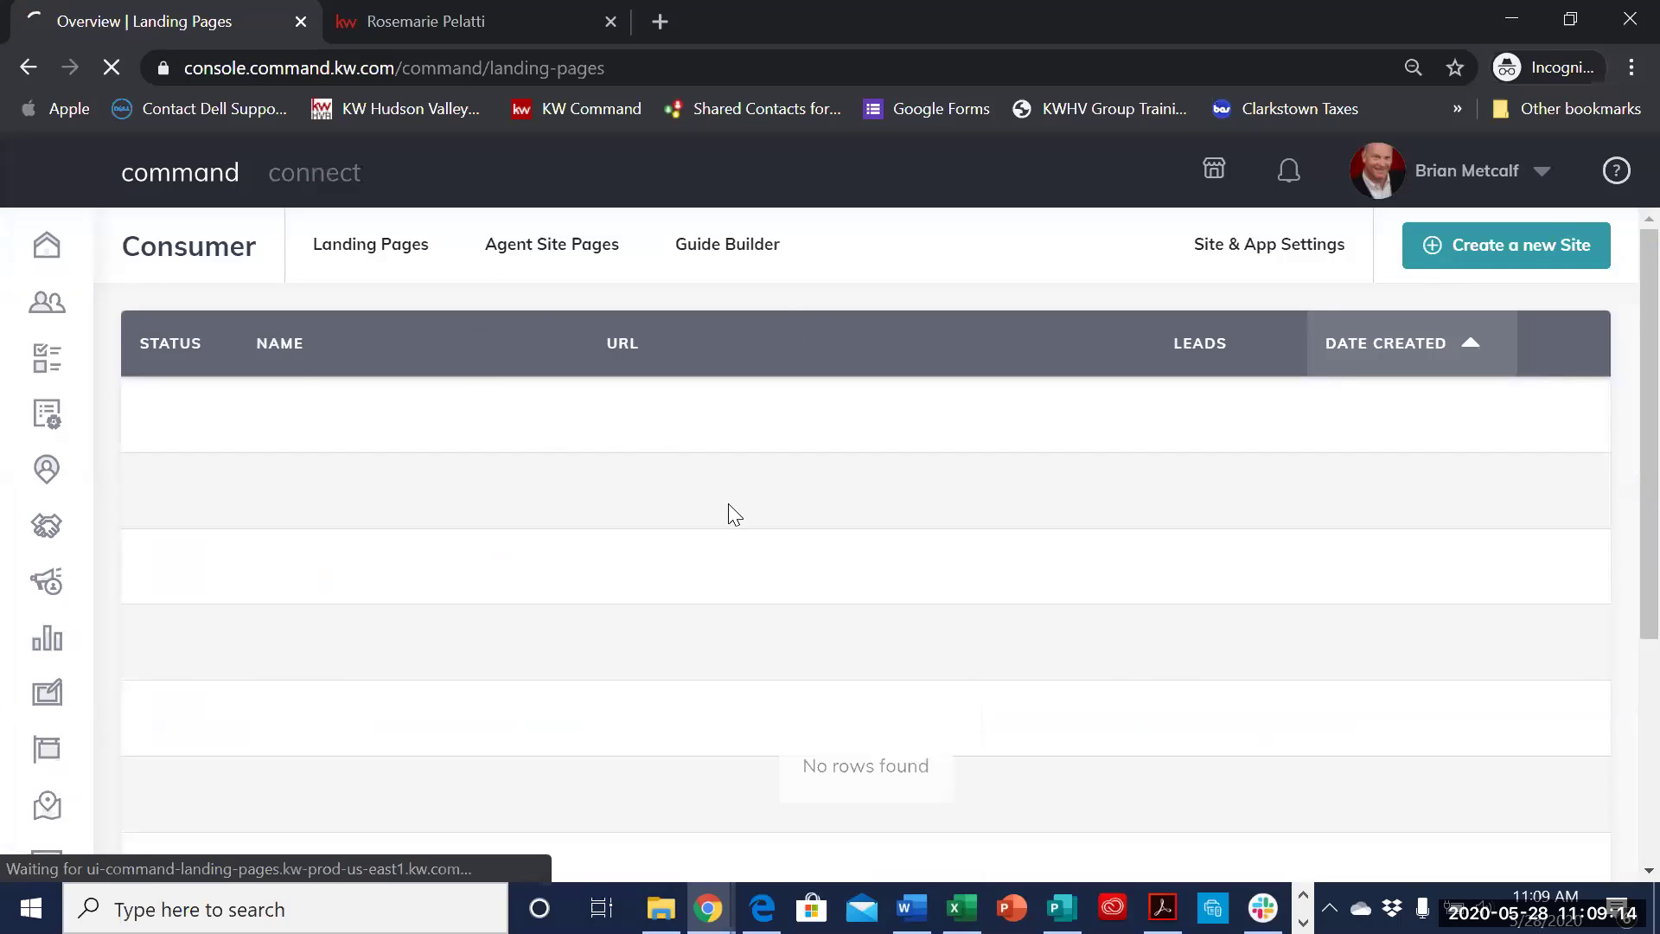
{"action": "left_click", "coordinate": [1324, 258]}
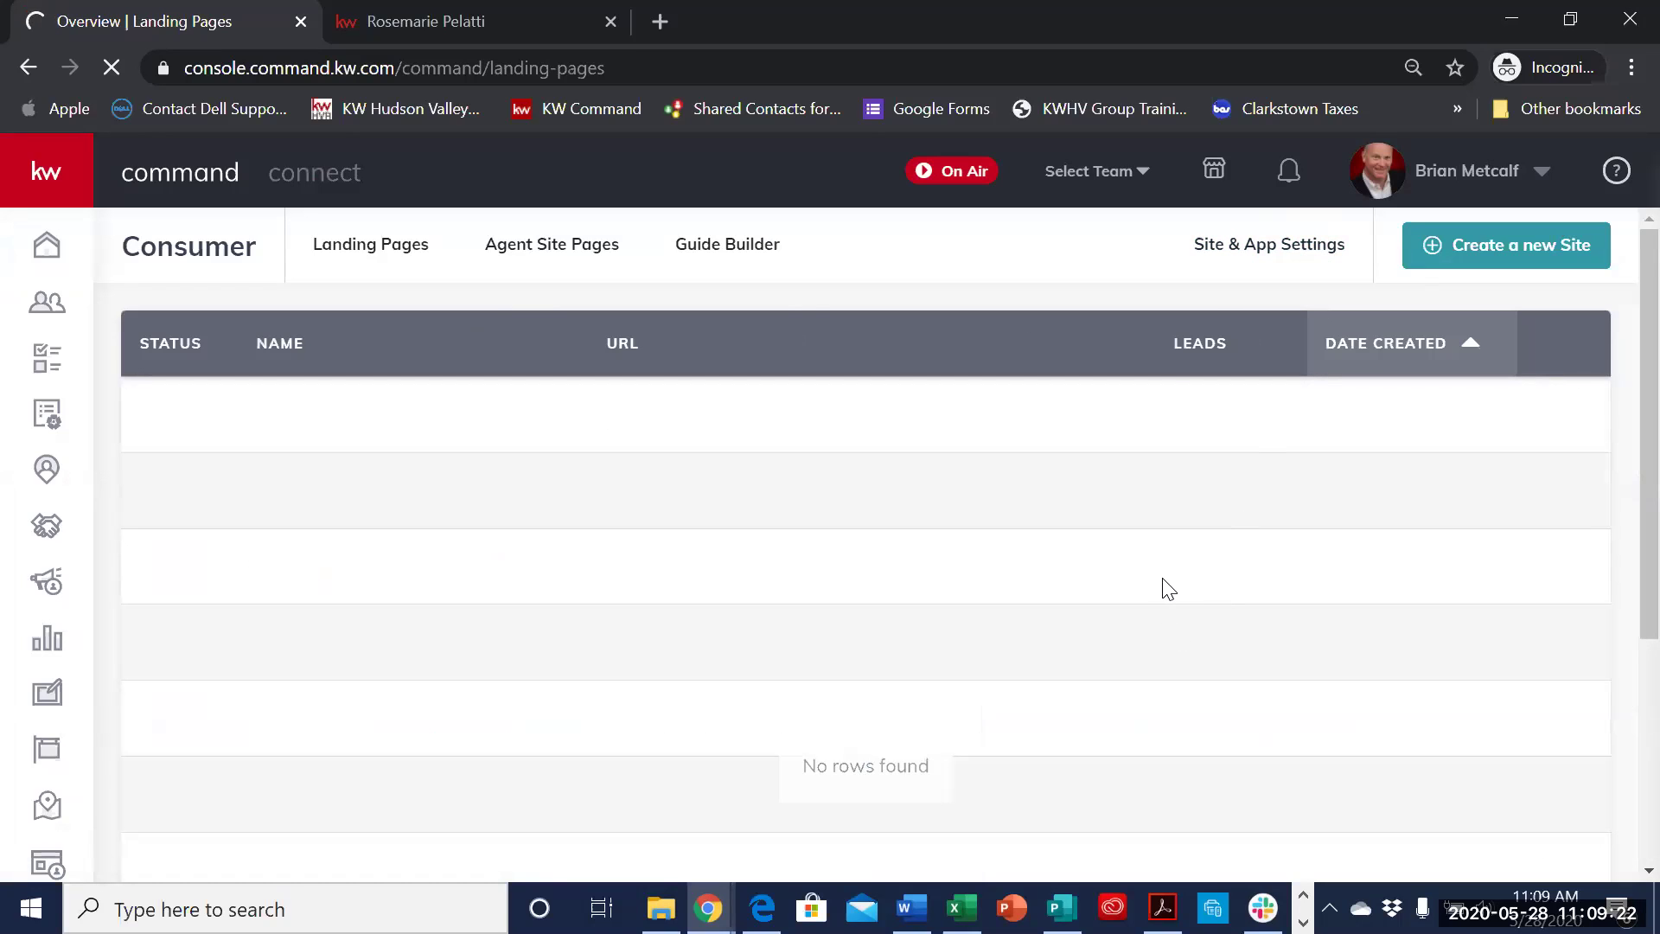
{"action": "left_click", "coordinate": [1253, 251]}
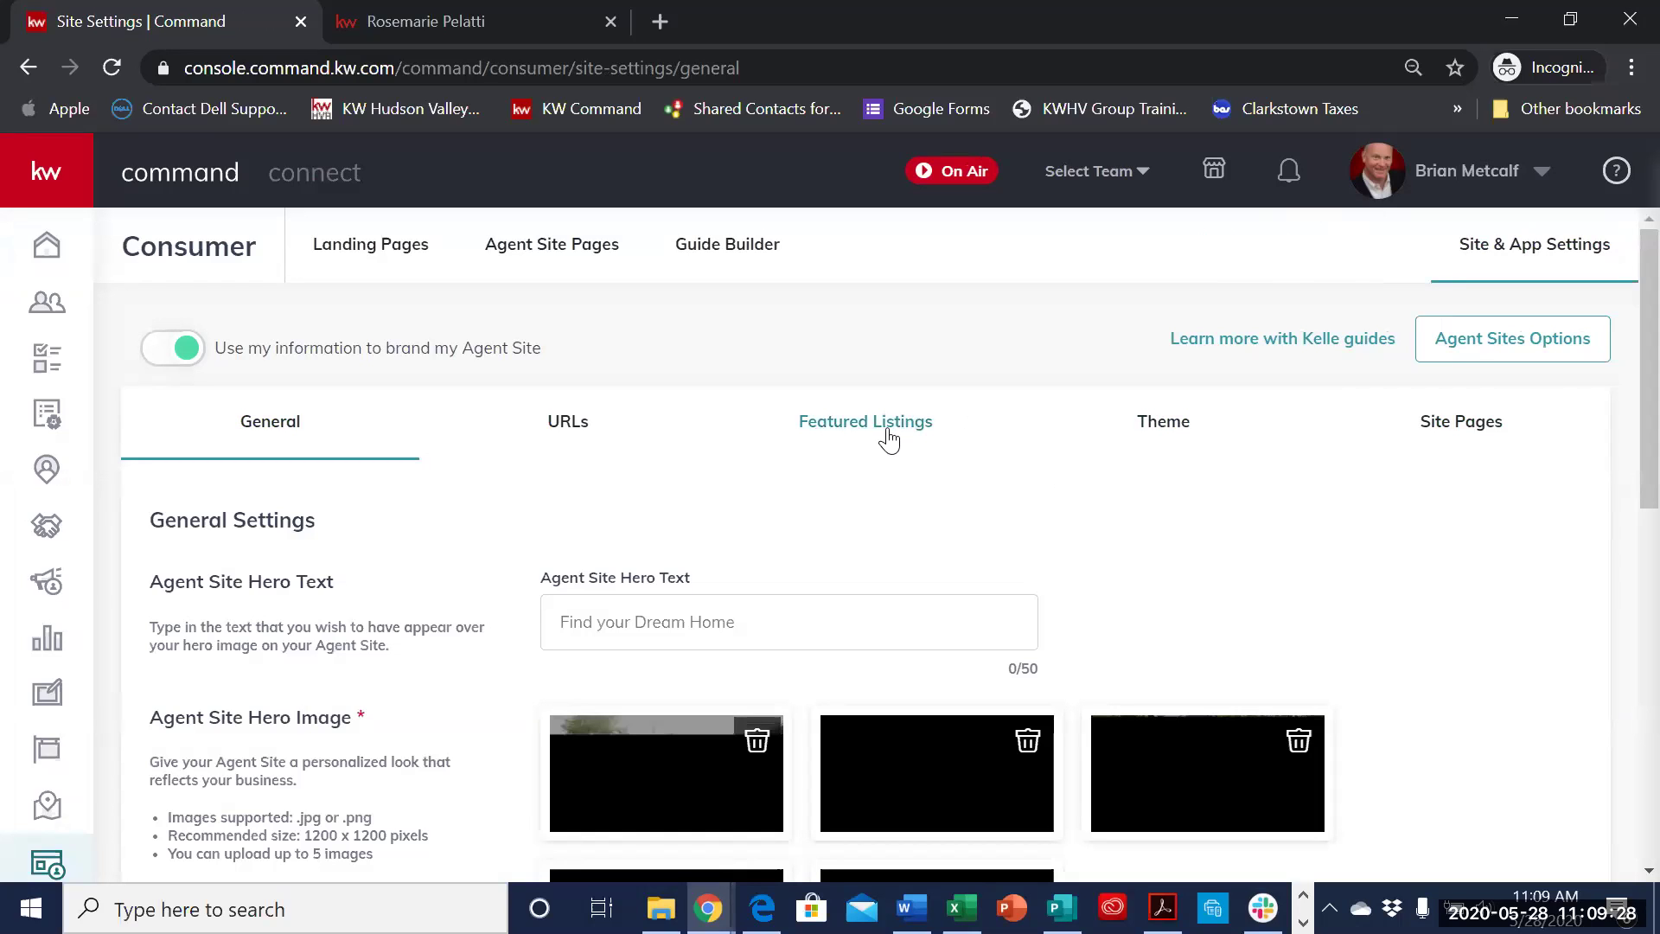
- Bring up the Featured Listings settings with 'The Pelatti Team Featured Listings' headline and both Rosewood Court listings
{"action": "left_click", "coordinate": [889, 437]}
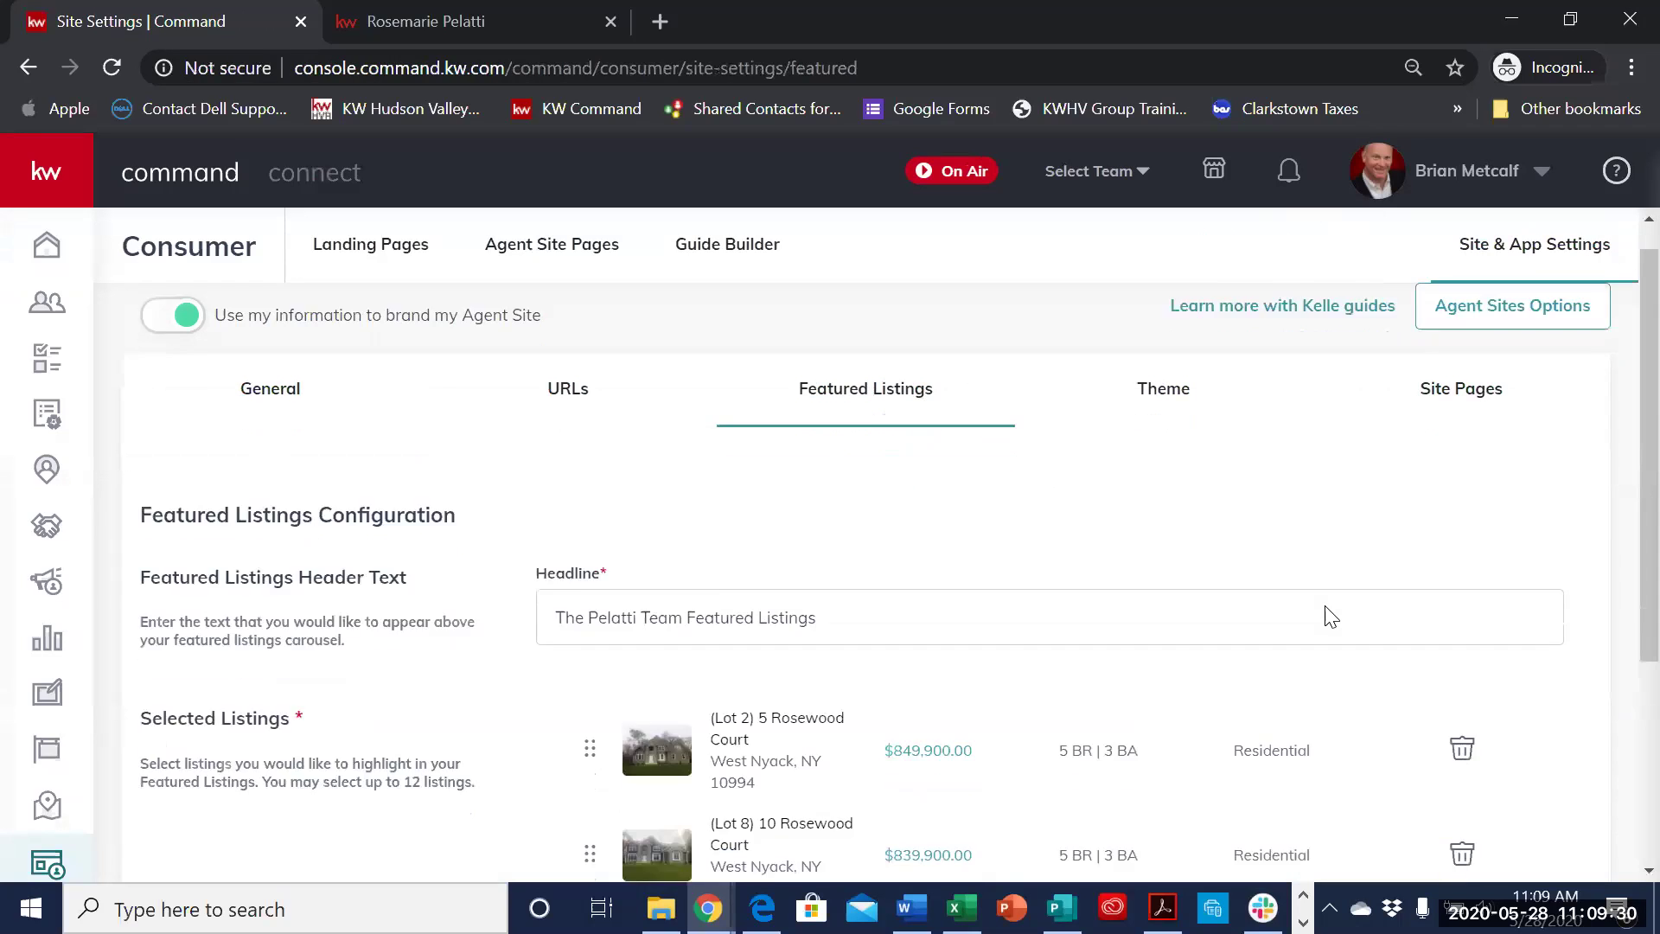
{"action": "scroll", "coordinate": [1329, 616], "scroll_direction": "down", "scroll_amount": 4}
{"action": "scroll", "coordinate": [1045, 674], "scroll_direction": "up", "scroll_amount": 2}
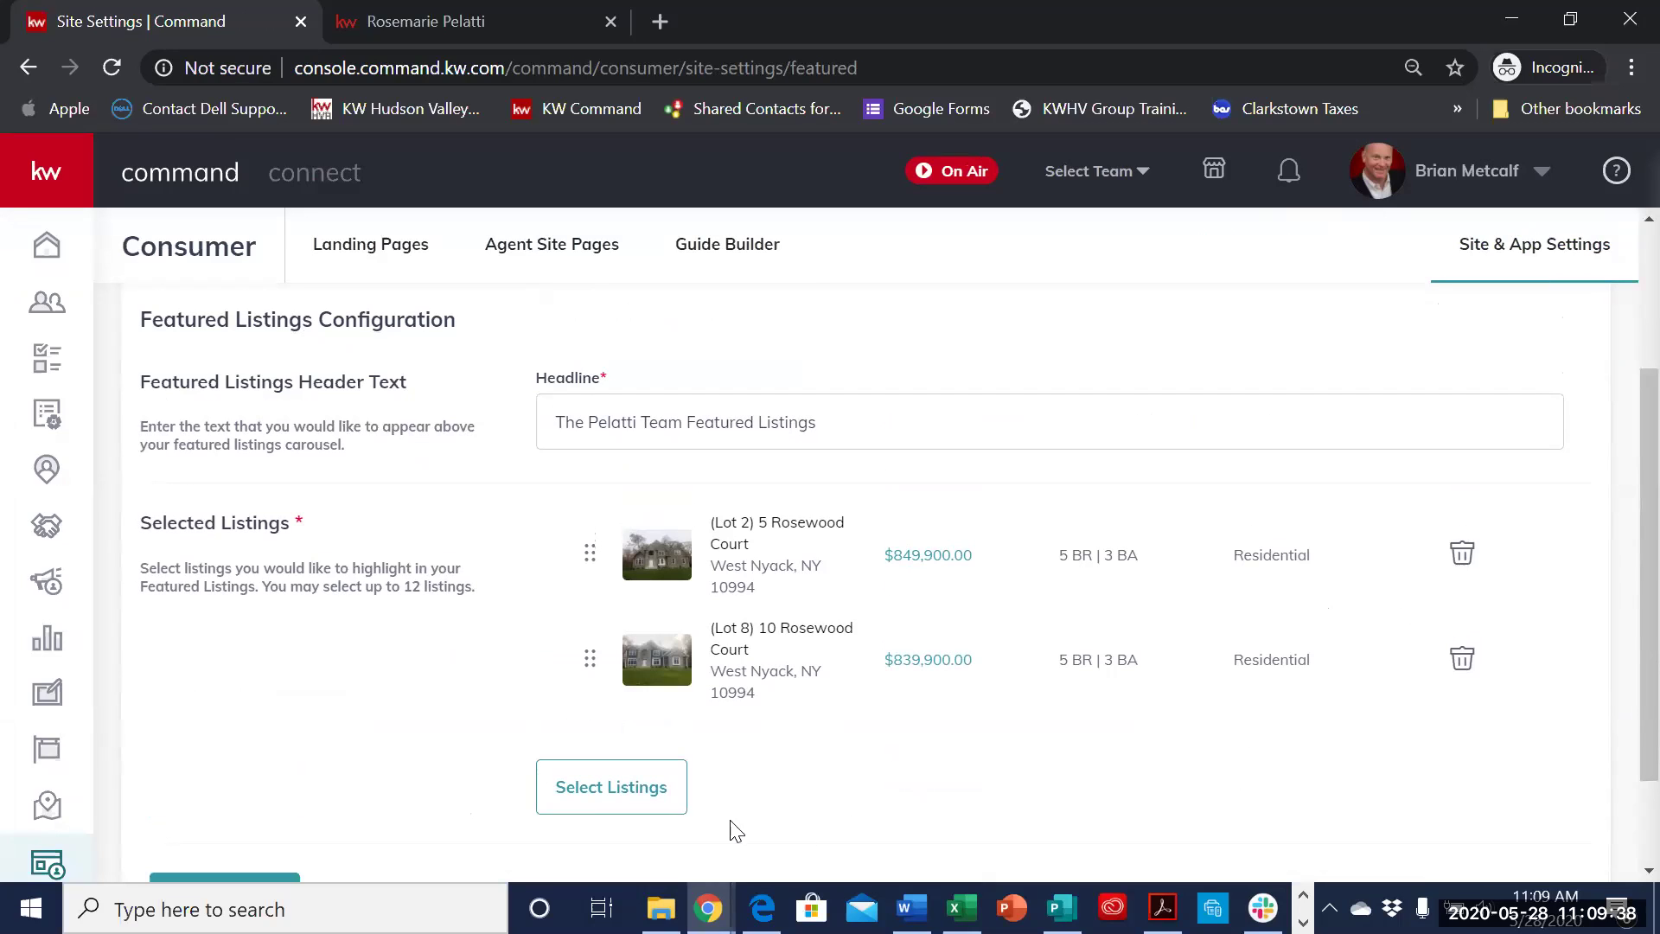
{"action": "left_click", "coordinate": [670, 794]}
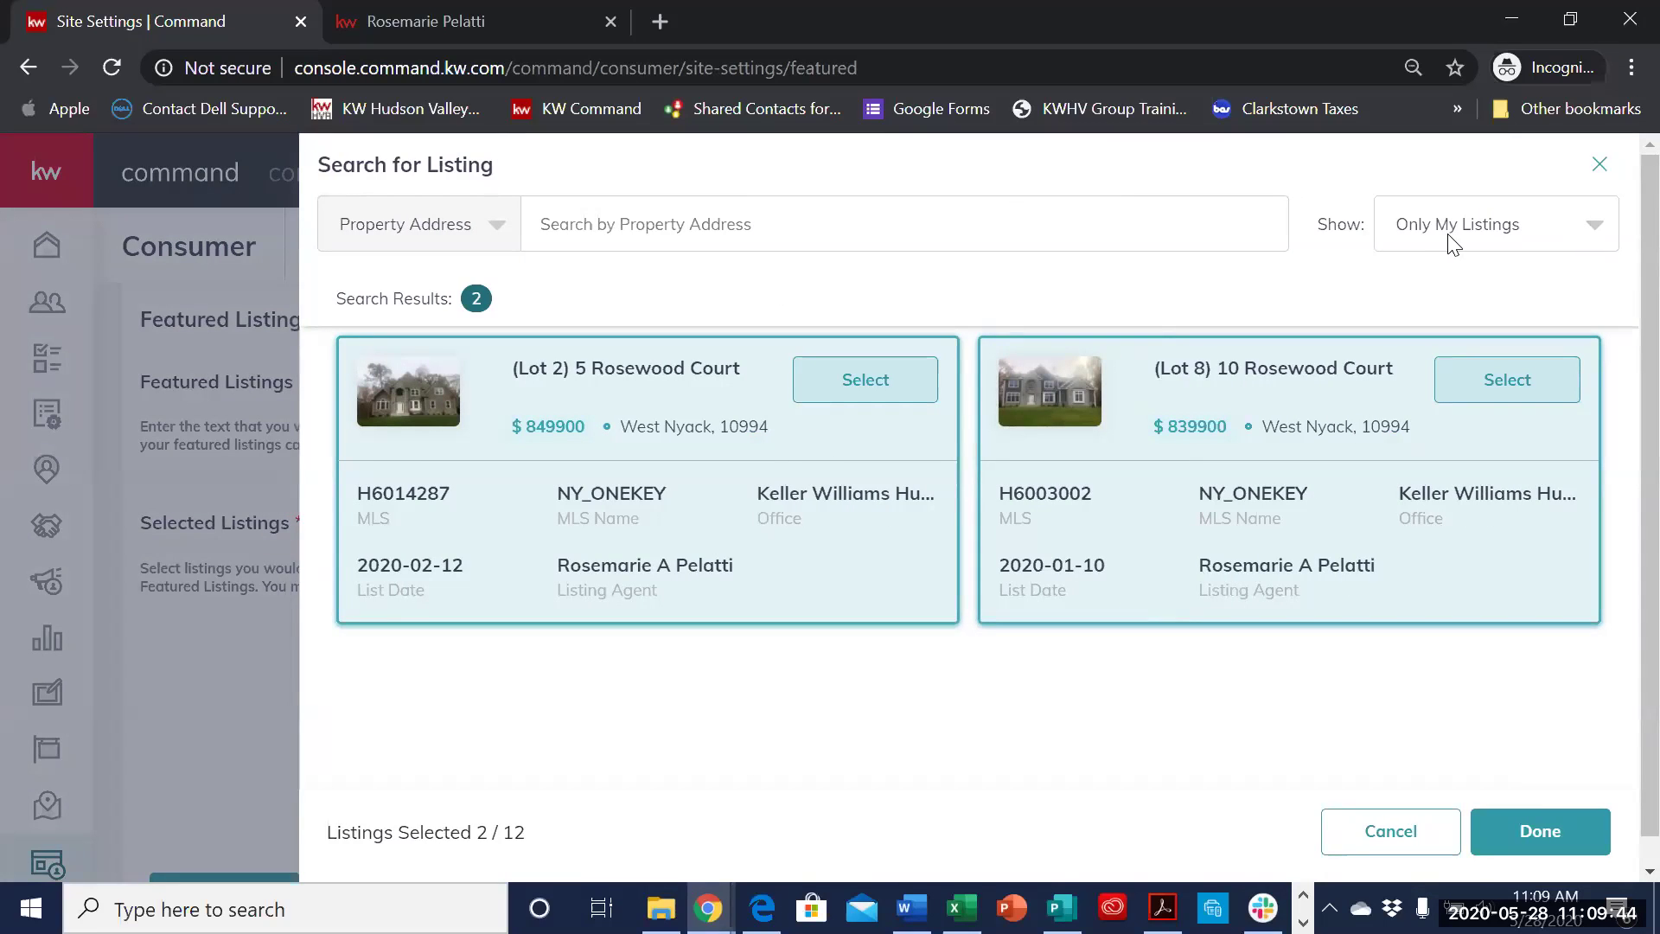
{"action": "left_click", "coordinate": [1576, 248]}
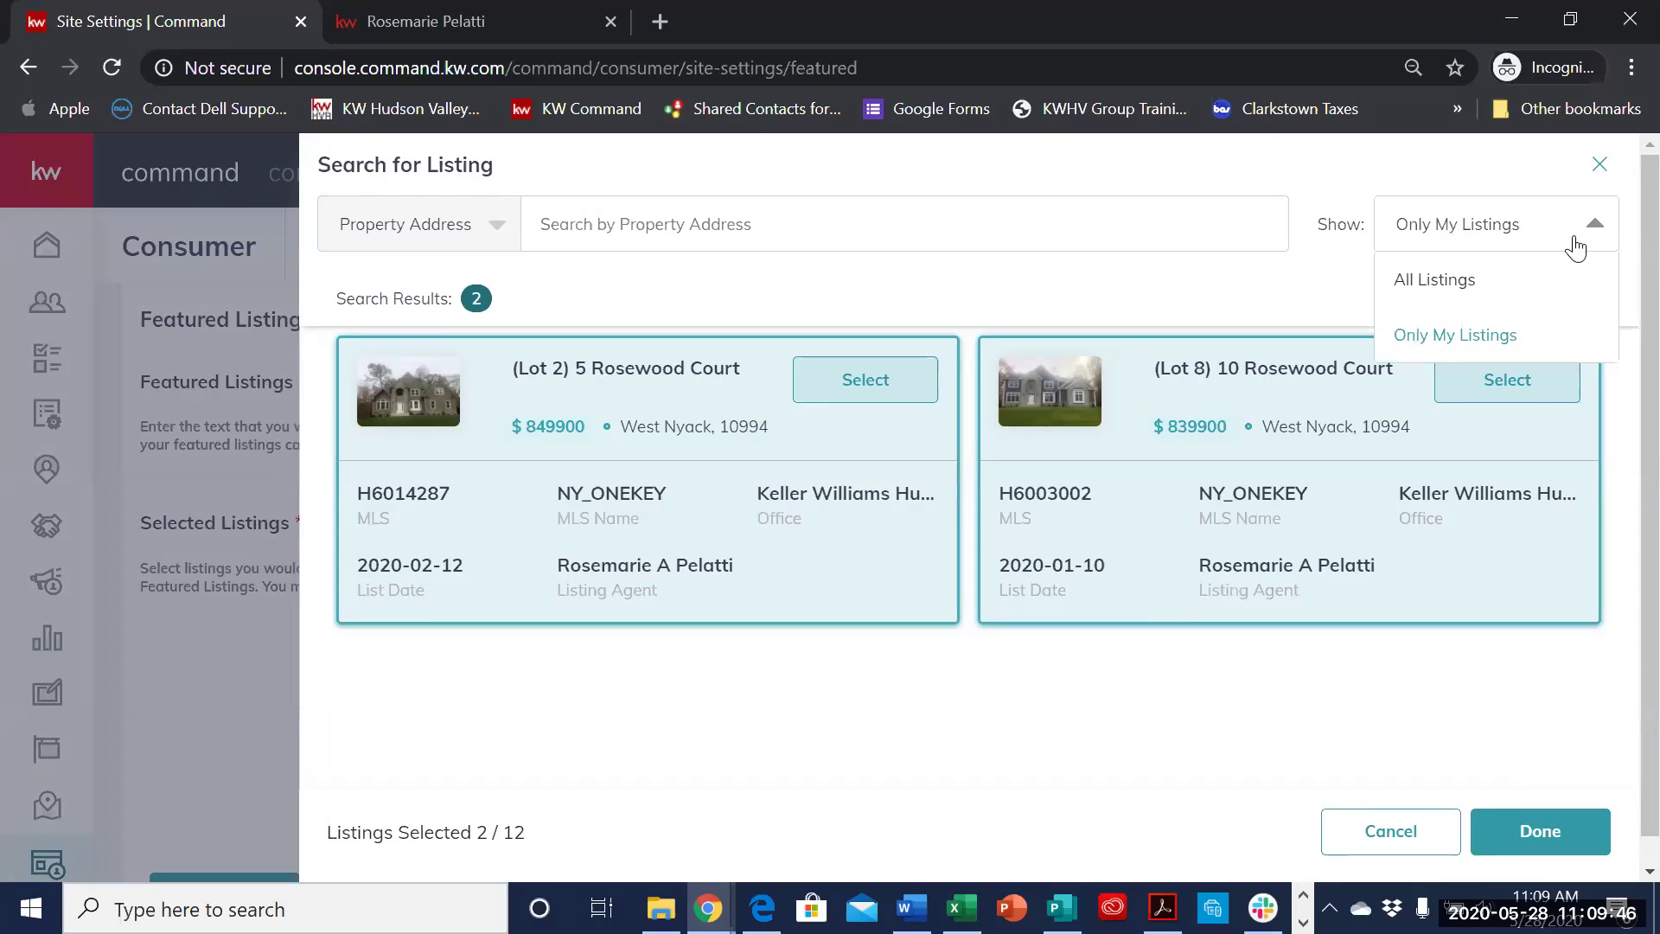
{"action": "left_click", "coordinate": [1542, 301]}
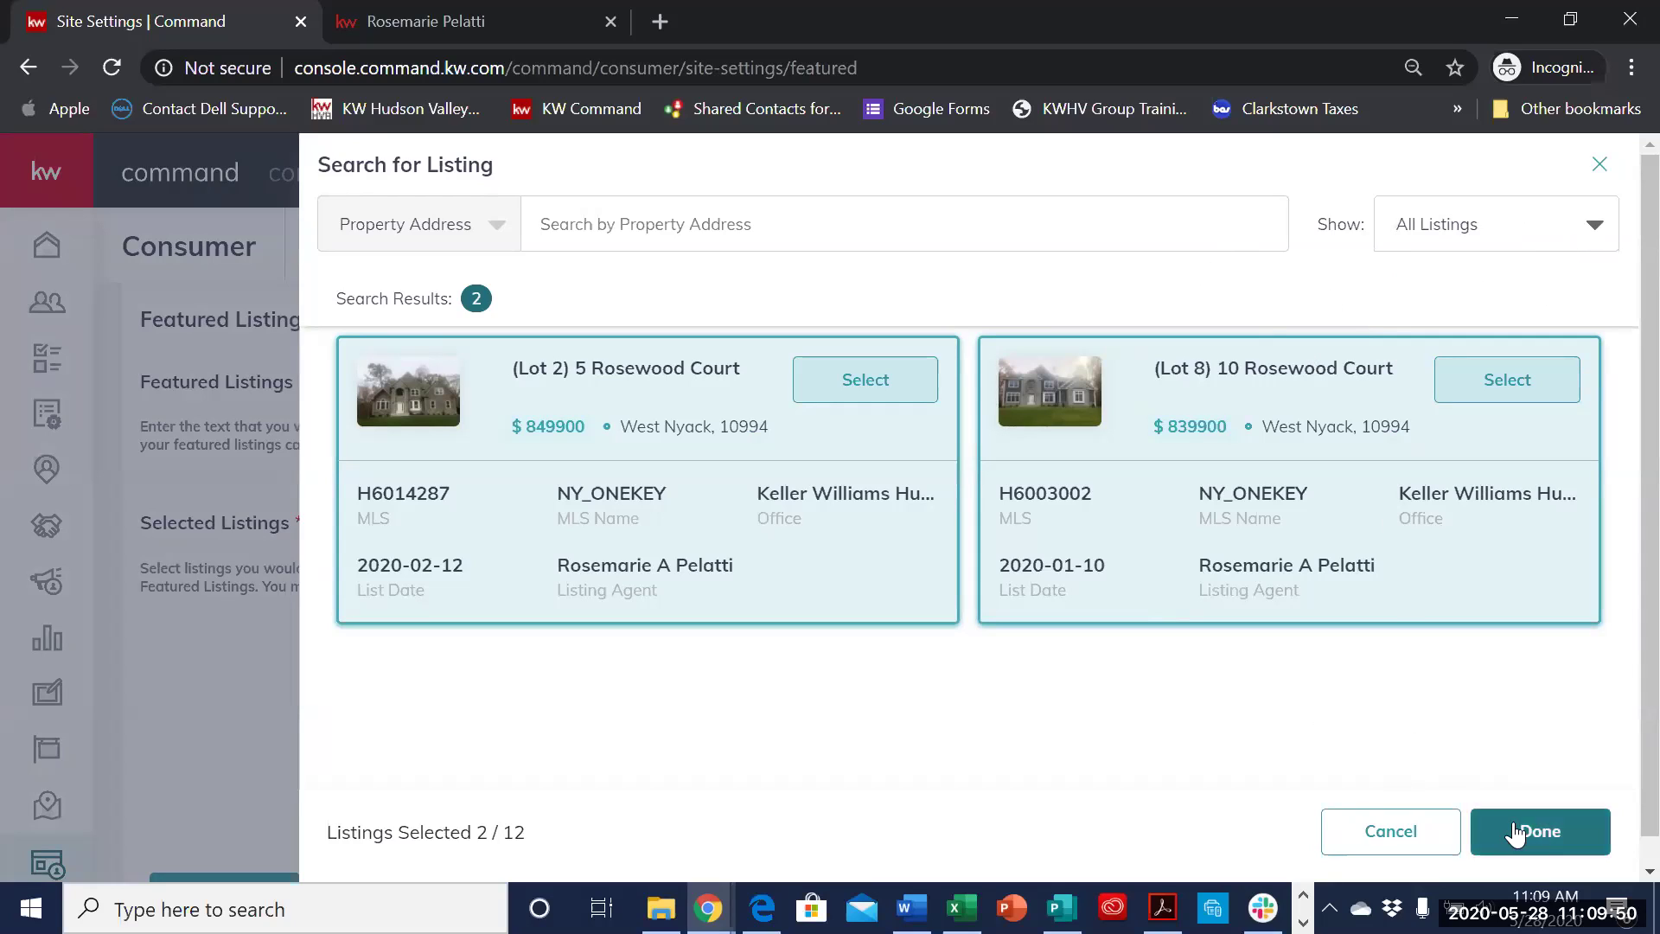
{"action": "left_click", "coordinate": [1156, 235]}
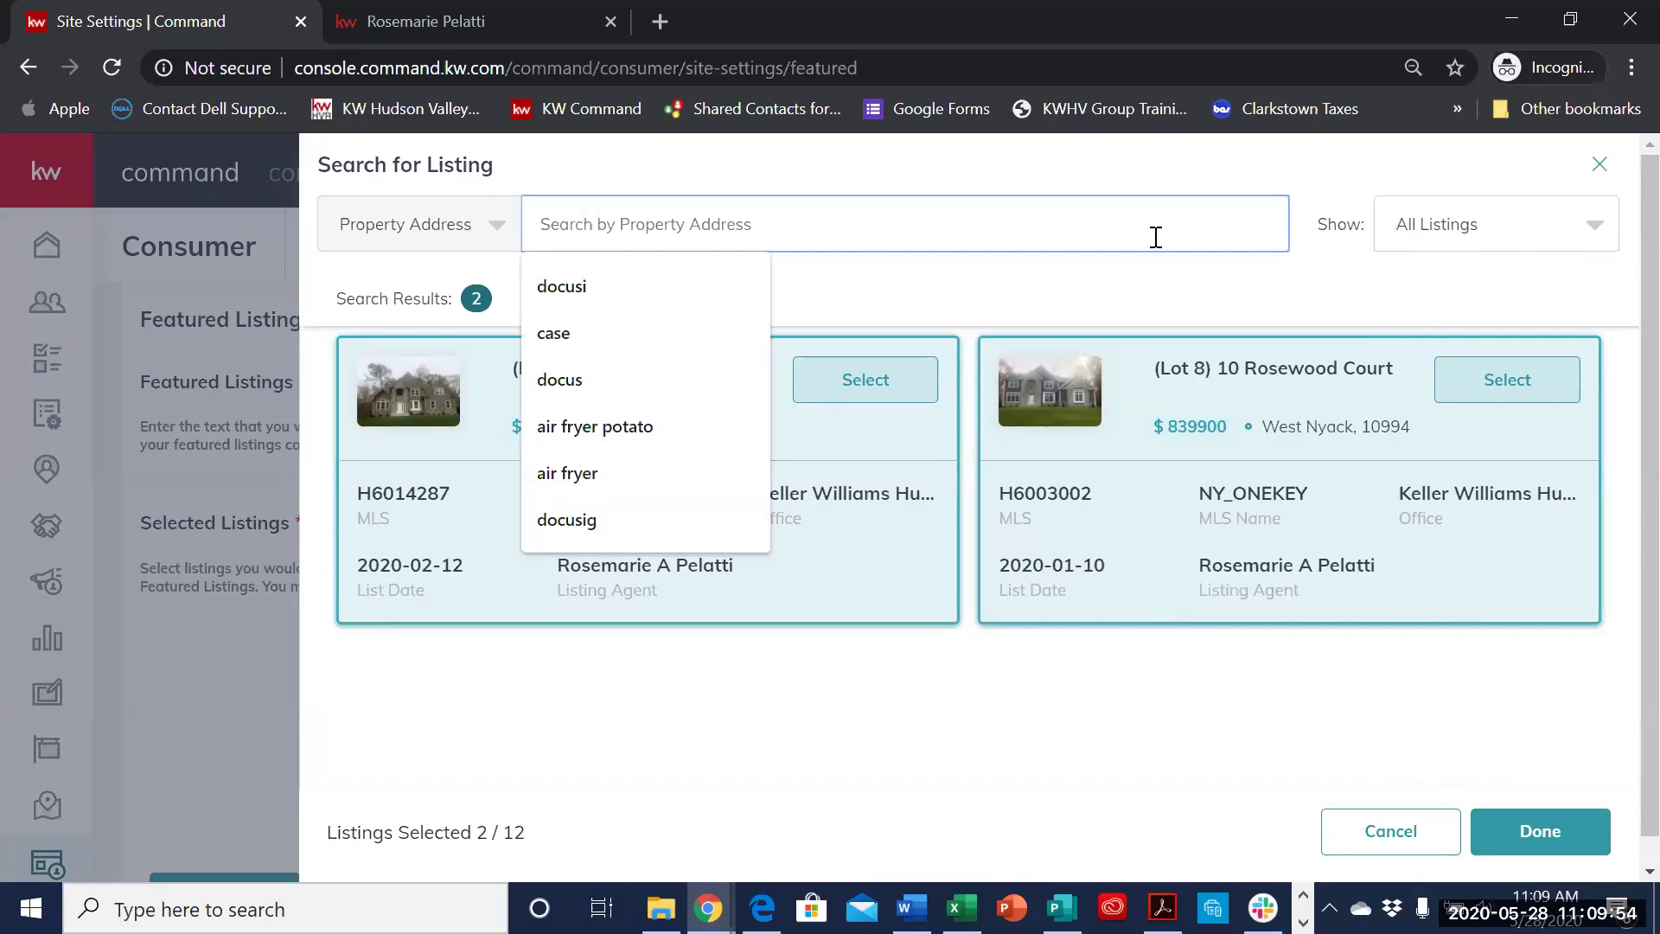
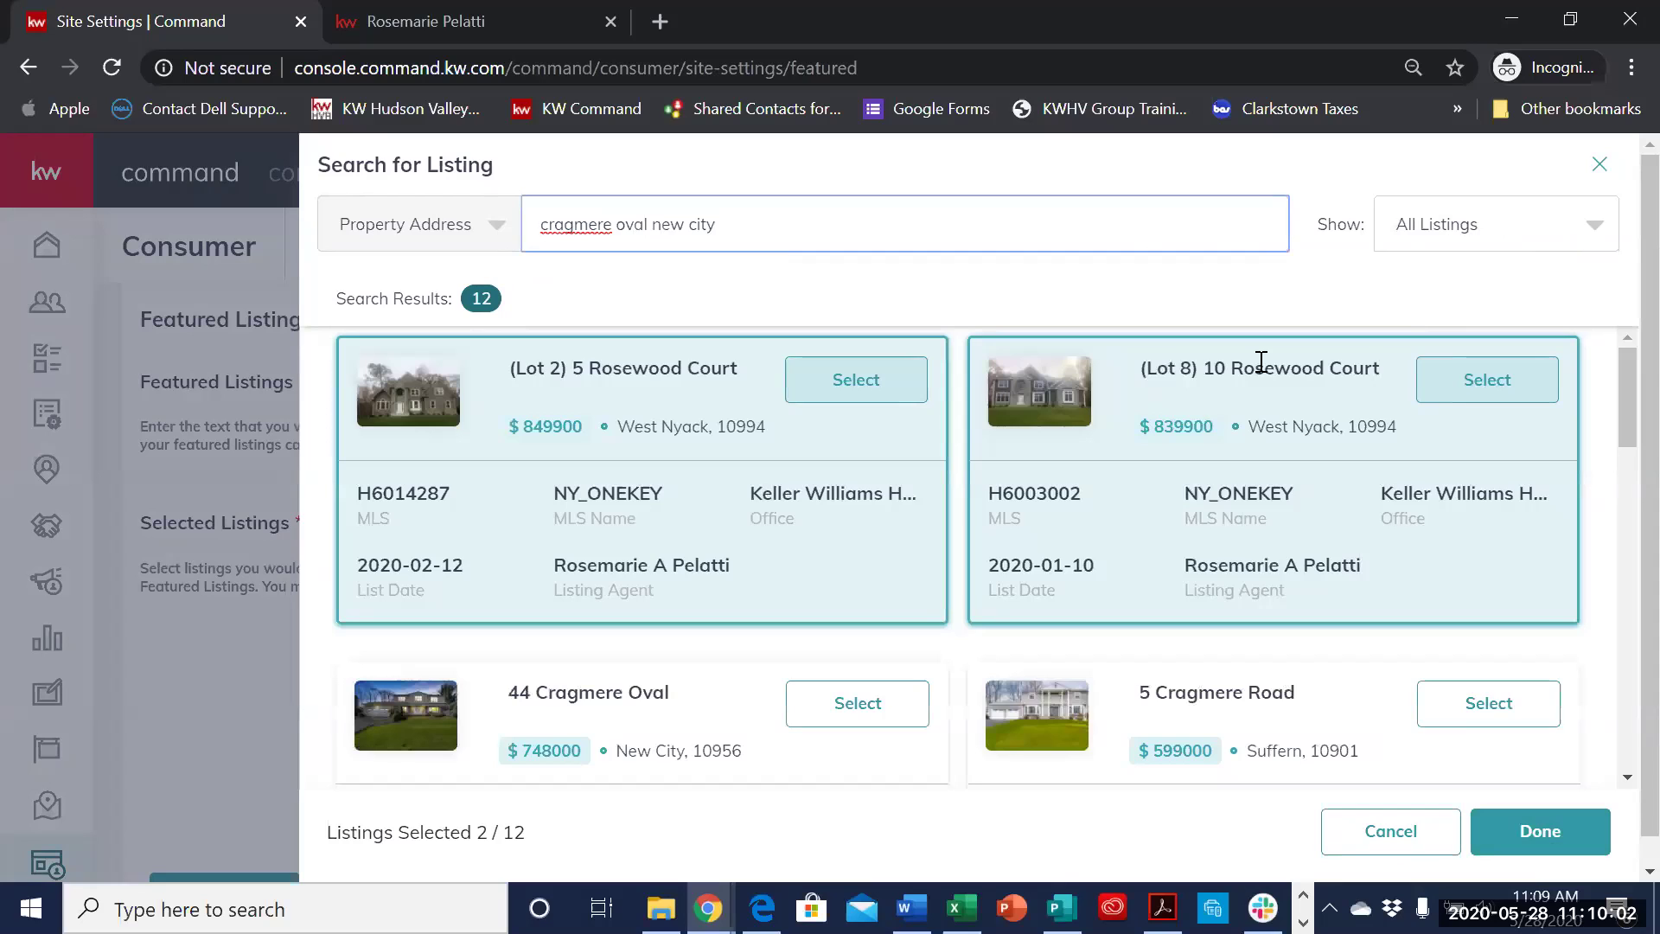
{"action": "scroll", "coordinate": [1262, 361], "scroll_direction": "down", "scroll_amount": 3}
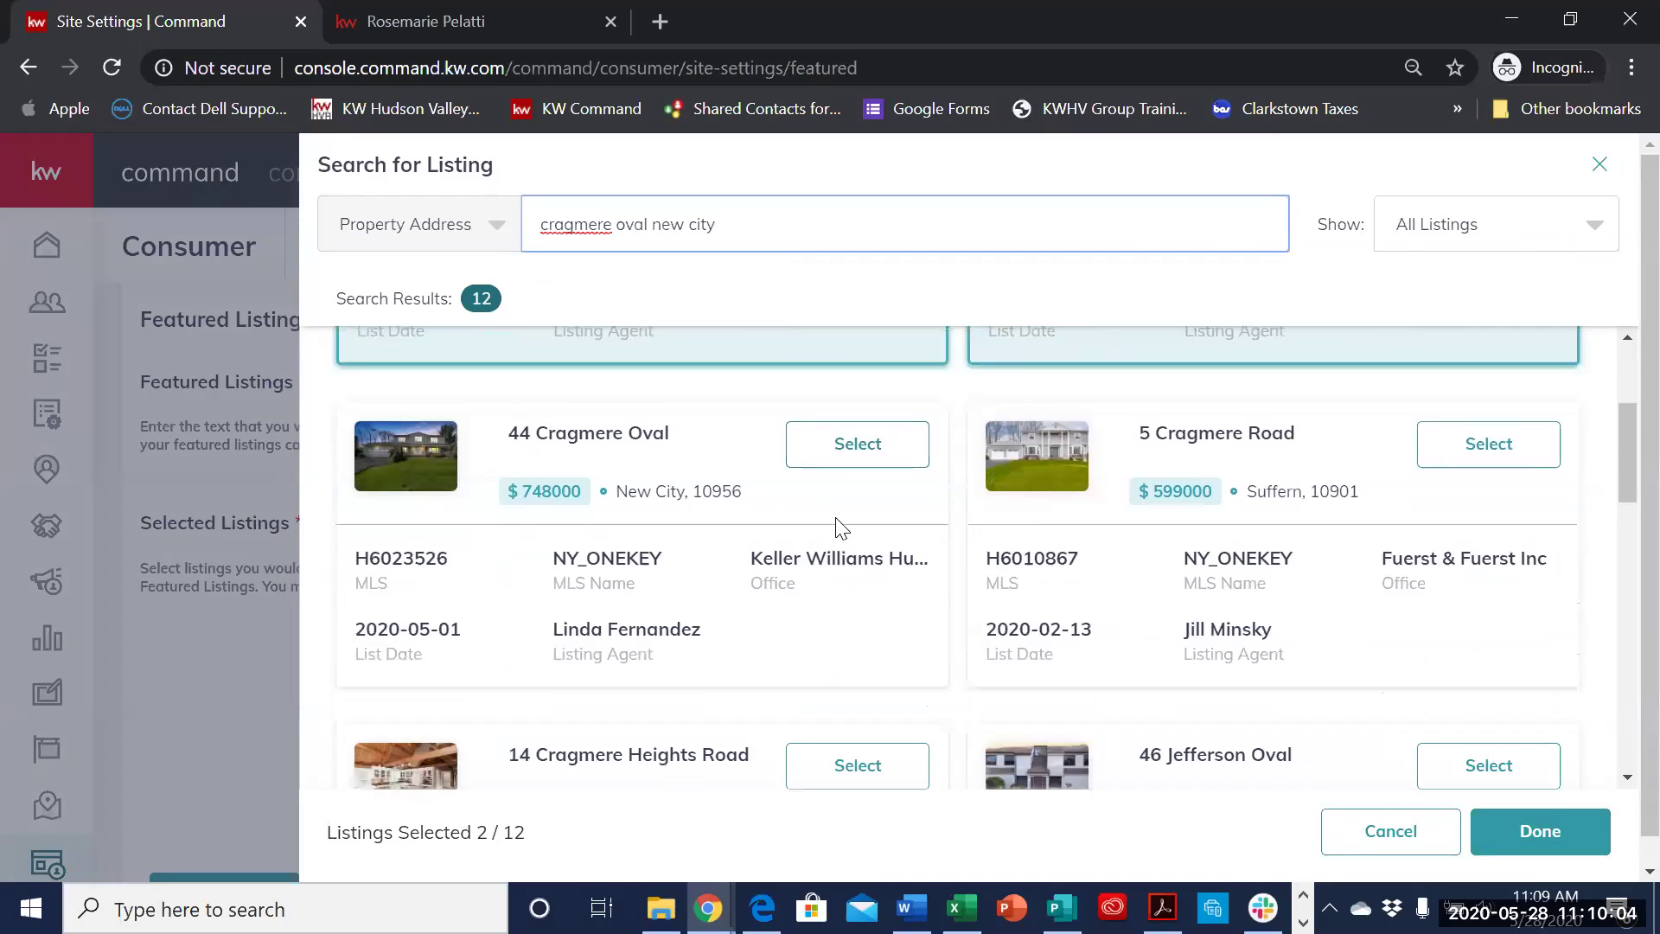
{"action": "left_click", "coordinate": [845, 453]}
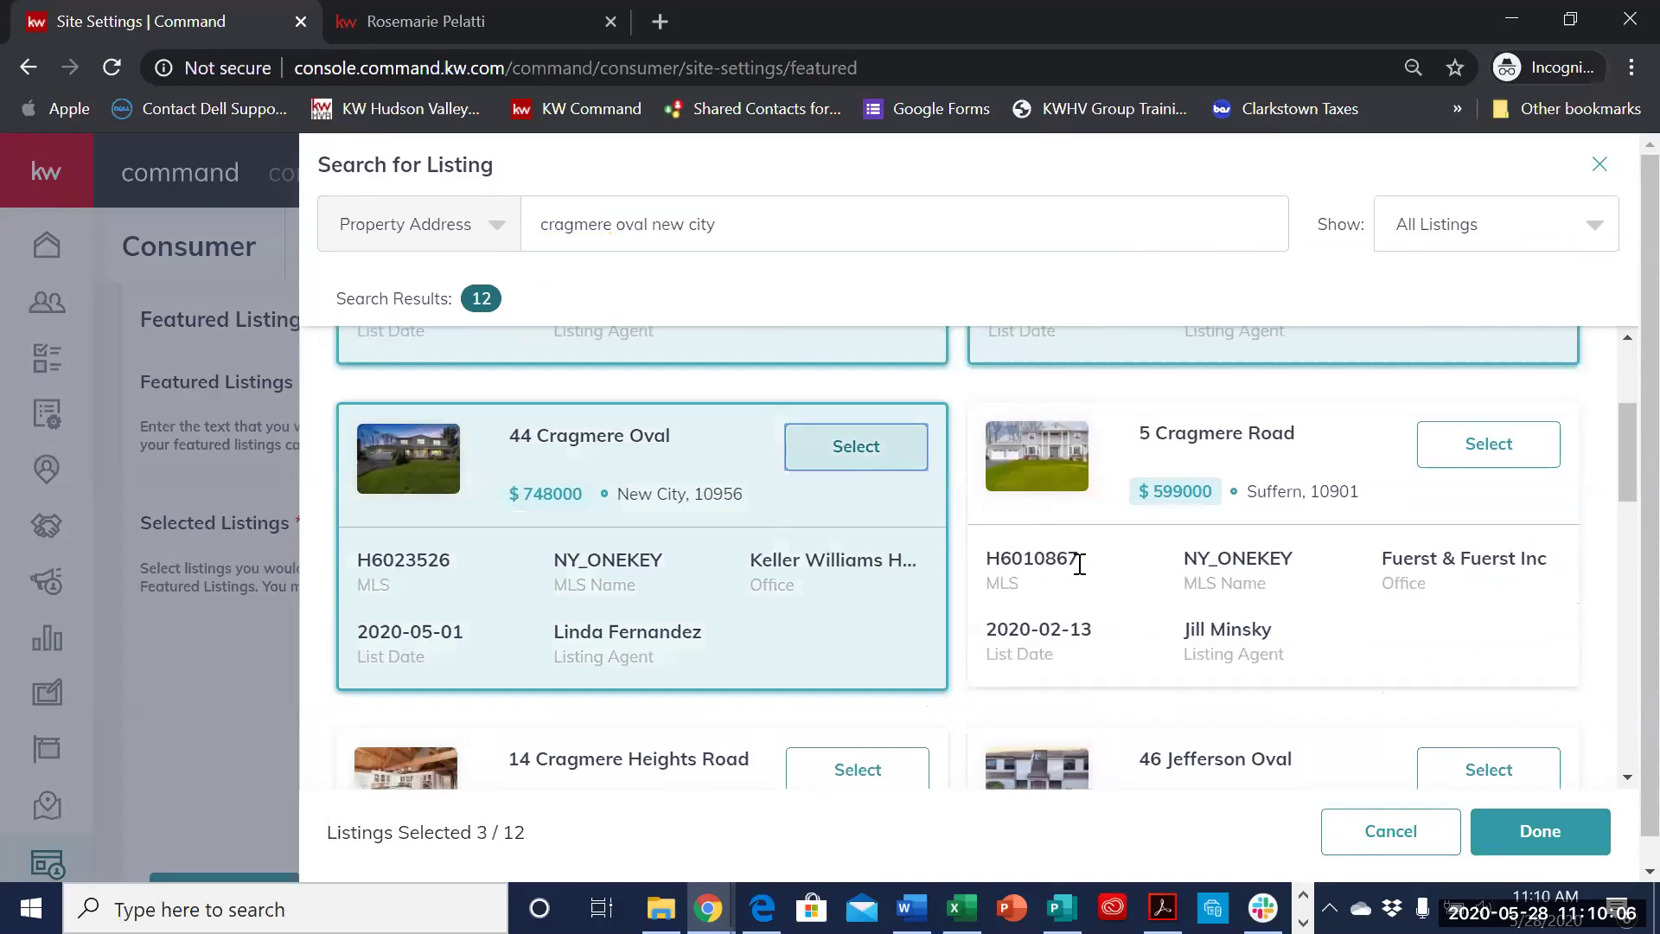
{"action": "scroll", "coordinate": [1082, 568], "scroll_direction": "down", "scroll_amount": 2}
{"action": "left_click", "coordinate": [1554, 859]}
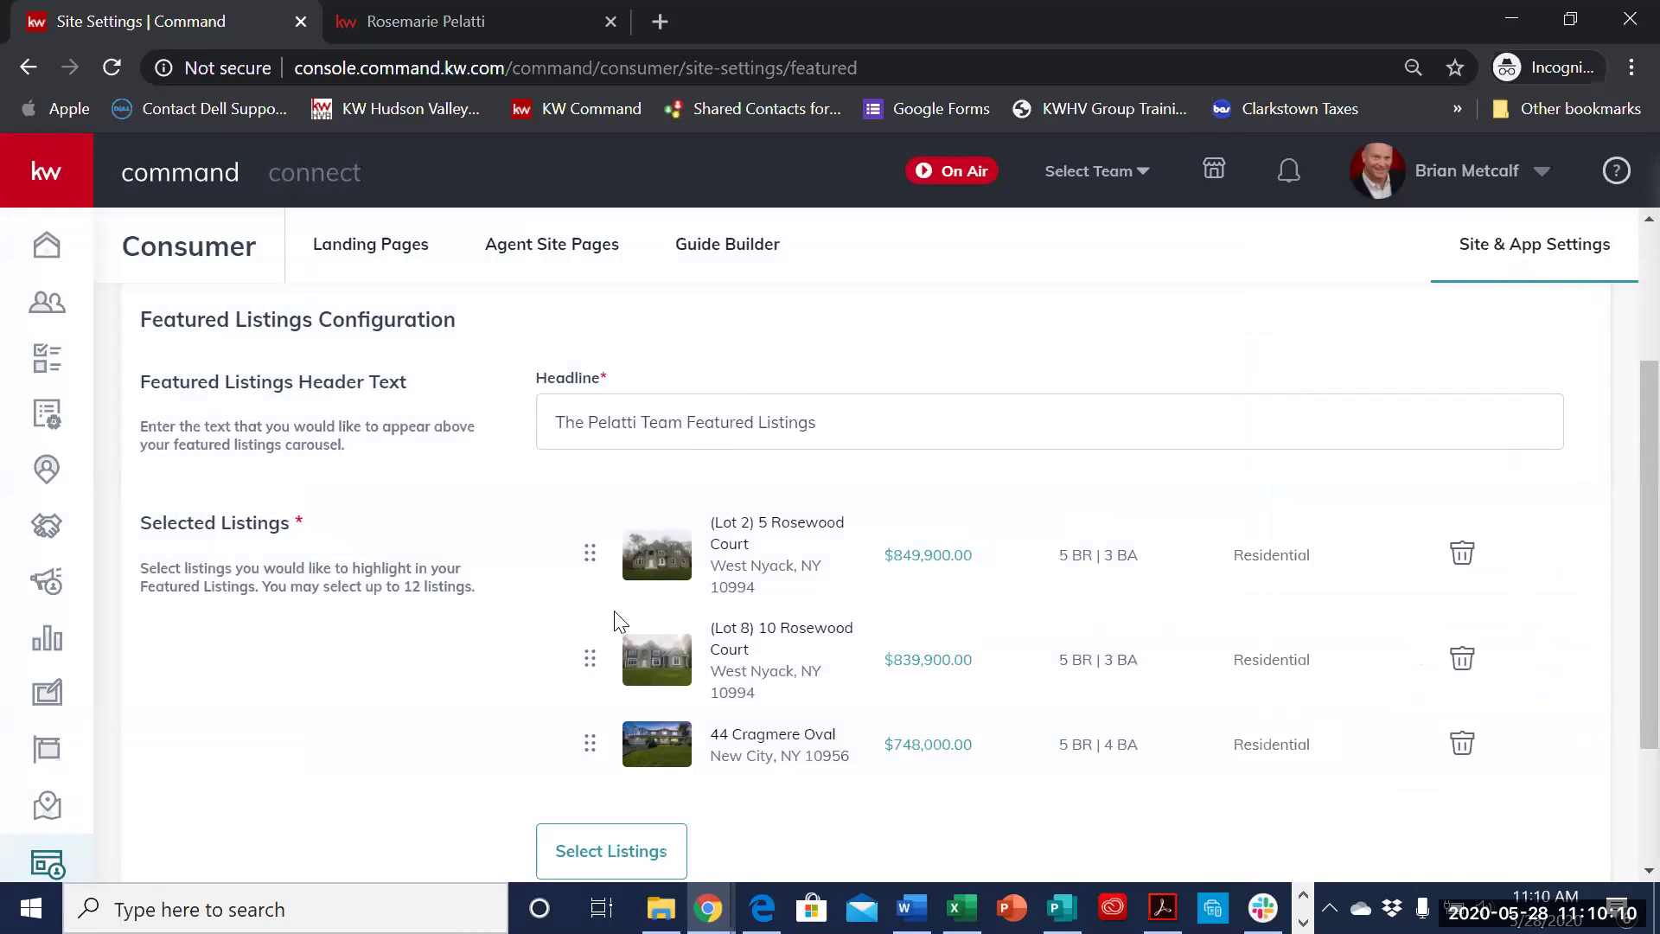
- Save the featured listings changes, then return to the Command dashboard home page
{"action": "scroll", "coordinate": [619, 620], "scroll_direction": "down", "scroll_amount": 3}
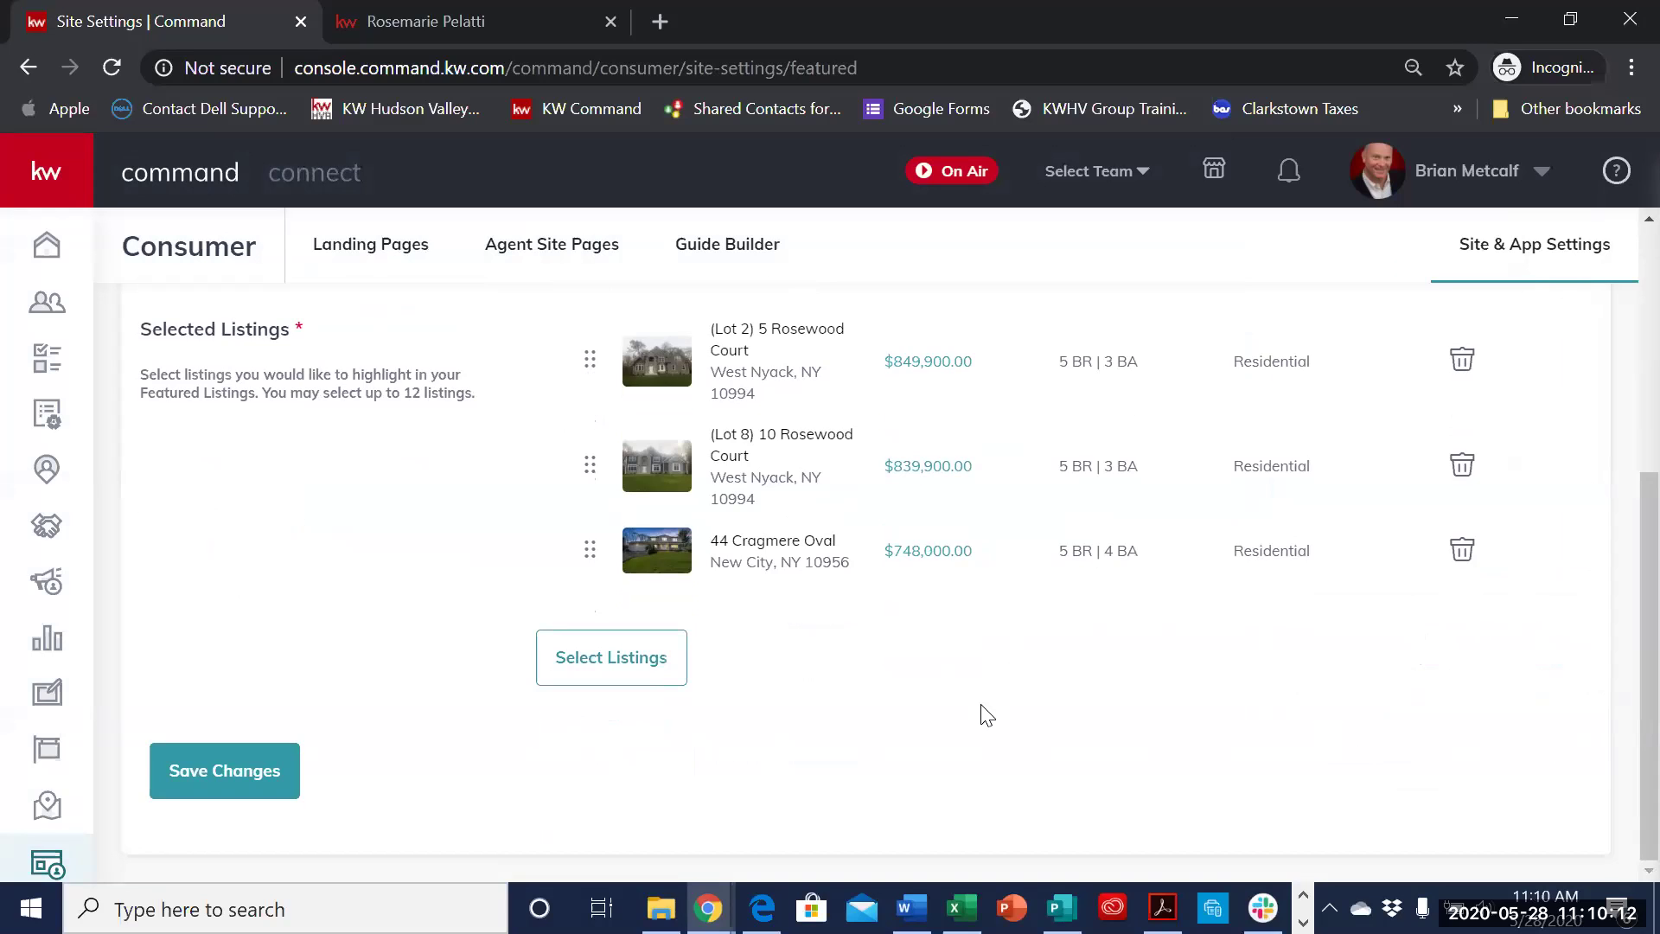
{"action": "scroll", "coordinate": [988, 716], "scroll_direction": "up", "scroll_amount": 5}
{"action": "scroll", "coordinate": [987, 716], "scroll_direction": "down", "scroll_amount": 5}
{"action": "scroll", "coordinate": [276, 834], "scroll_direction": "up", "scroll_amount": 2}
{"action": "scroll", "coordinate": [260, 808], "scroll_direction": "down", "scroll_amount": 2}
{"action": "left_click", "coordinate": [253, 790]}
{"action": "scroll", "coordinate": [1124, 702], "scroll_direction": "up", "scroll_amount": 5}
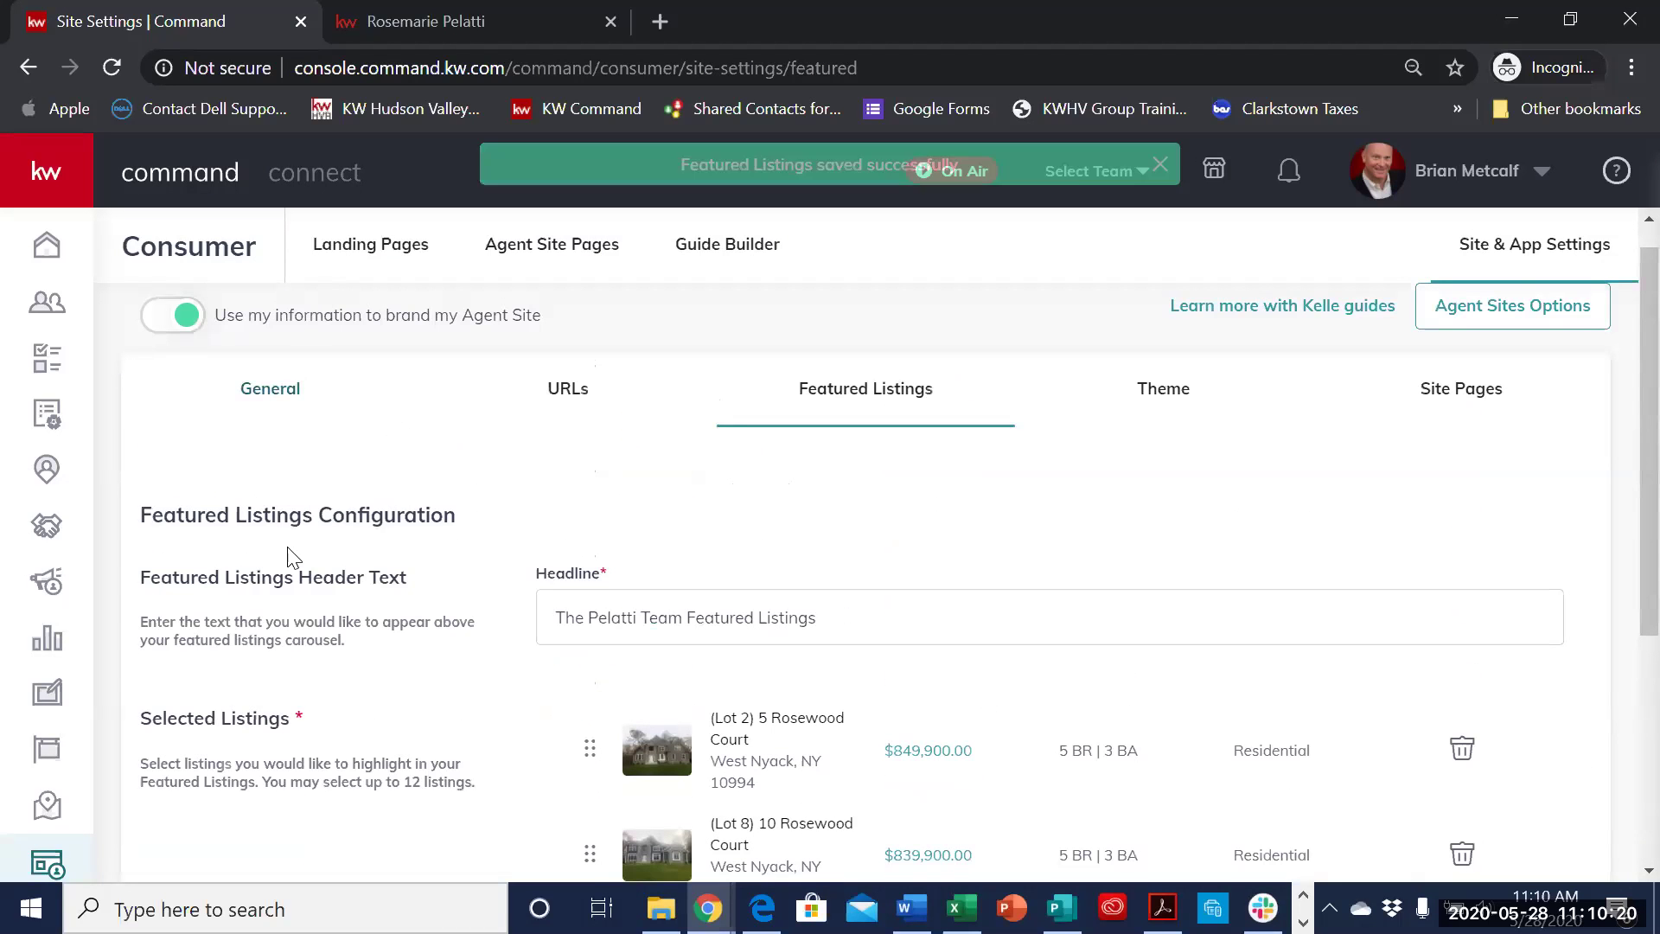
{"action": "left_click", "coordinate": [587, 426]}
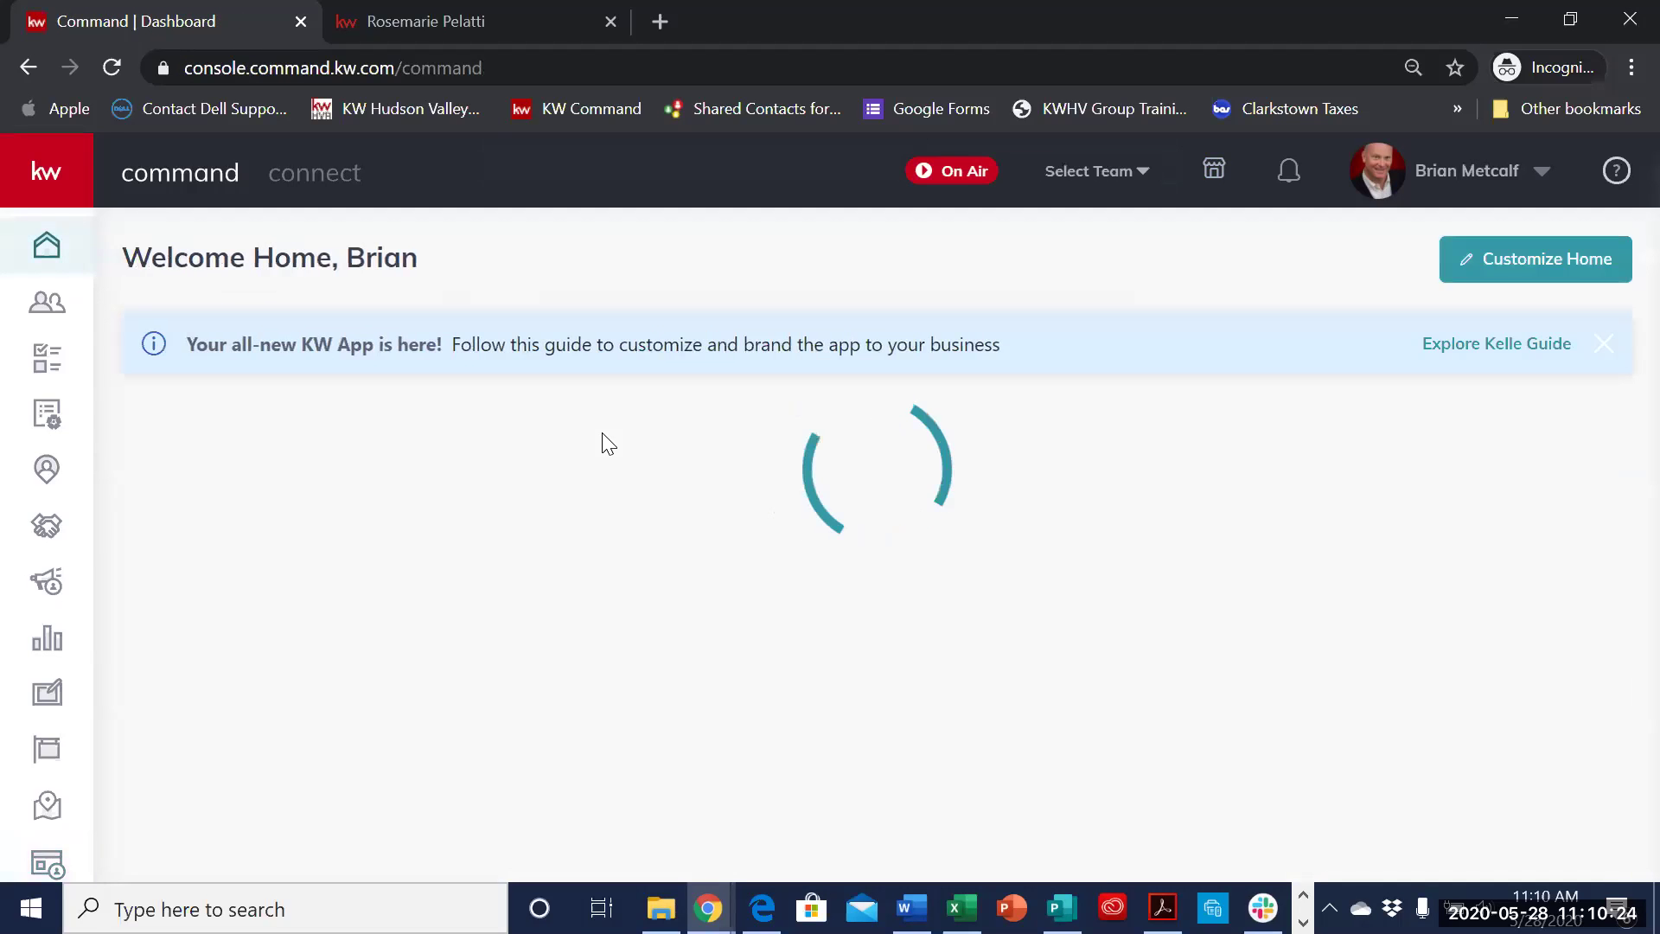
{"action": "scroll", "coordinate": [604, 467], "scroll_direction": "down", "scroll_amount": 4}
{"action": "scroll", "coordinate": [155, 832], "scroll_direction": "up", "scroll_amount": 3}
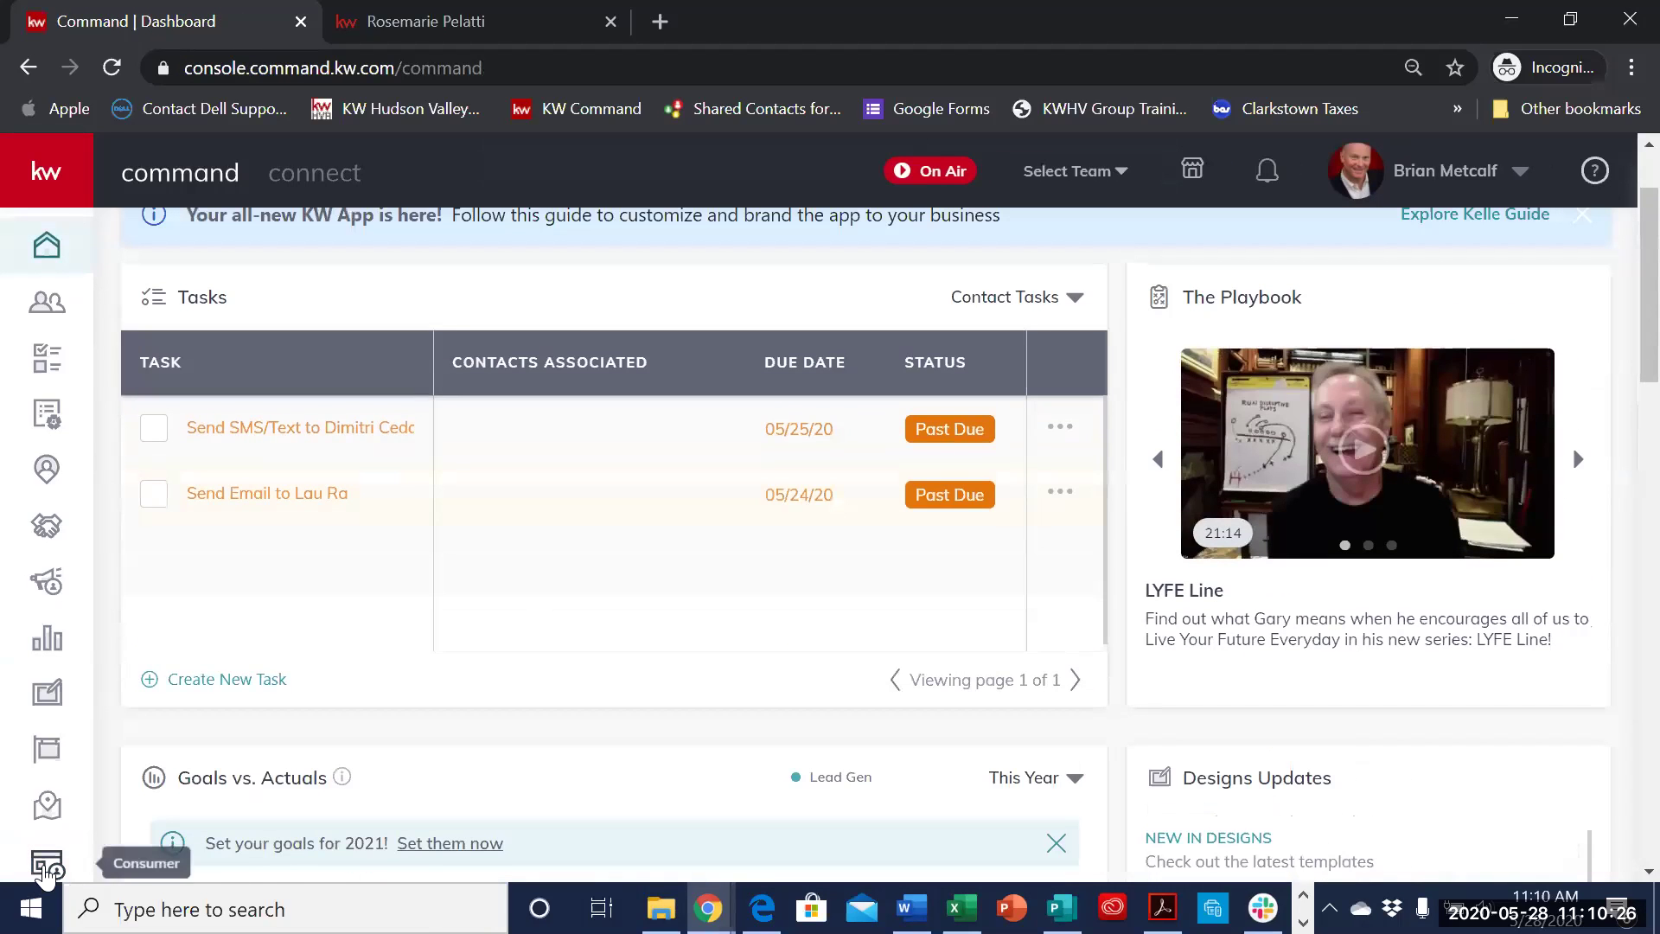
{"action": "left_click", "coordinate": [49, 874]}
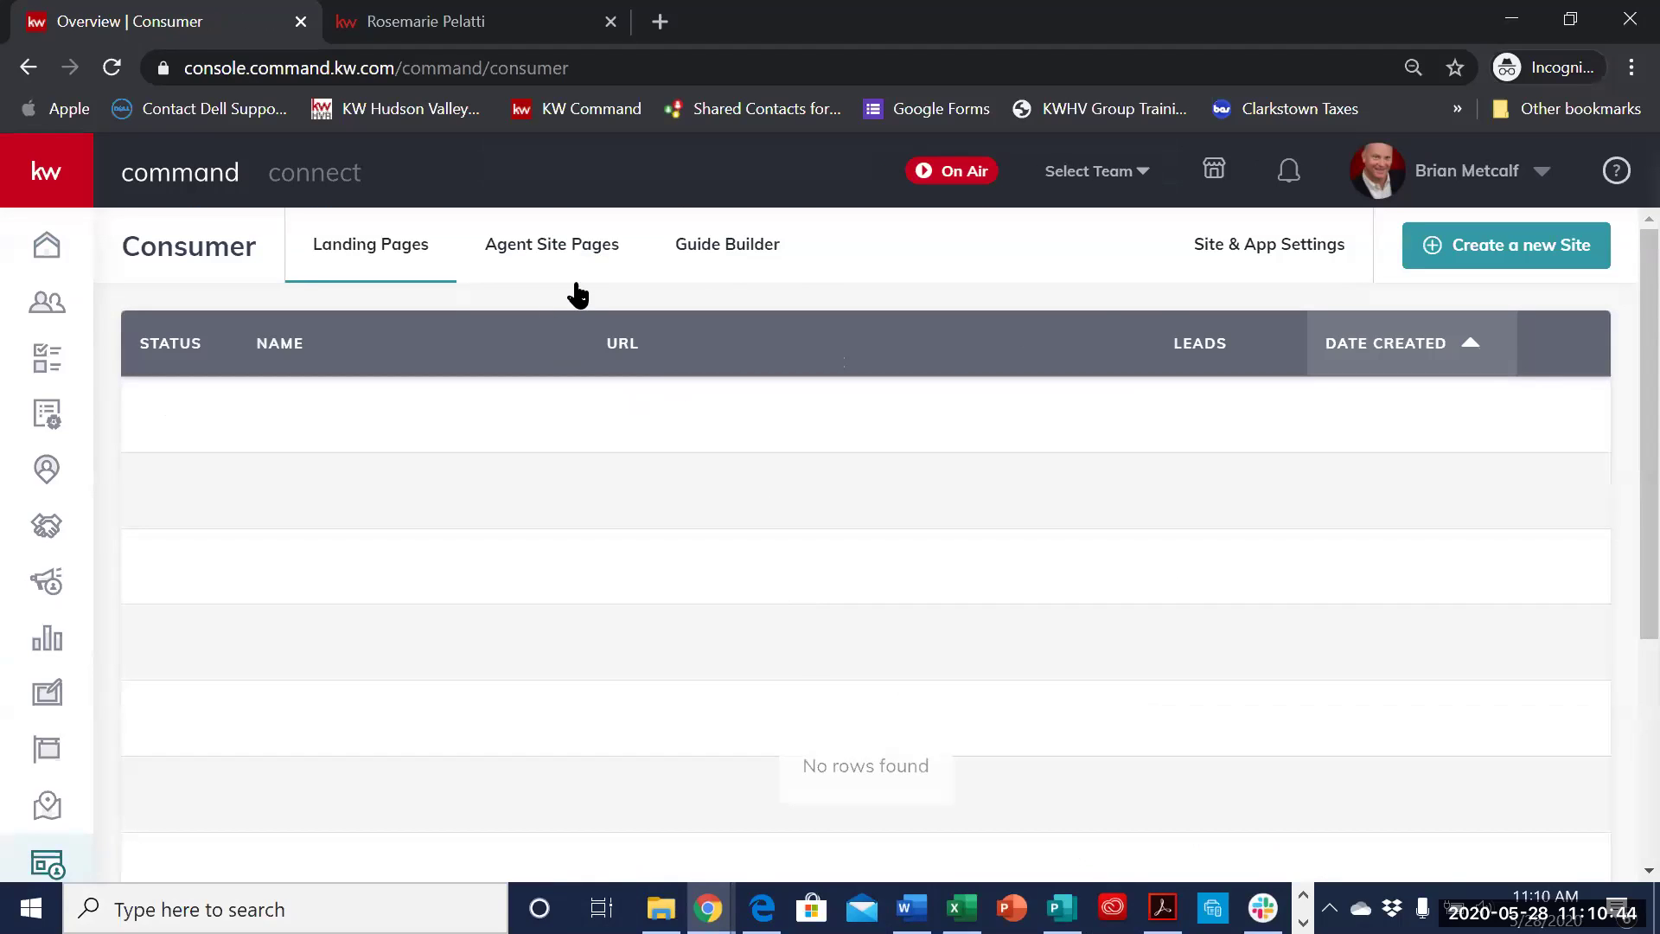
{"action": "left_click", "coordinate": [1258, 251]}
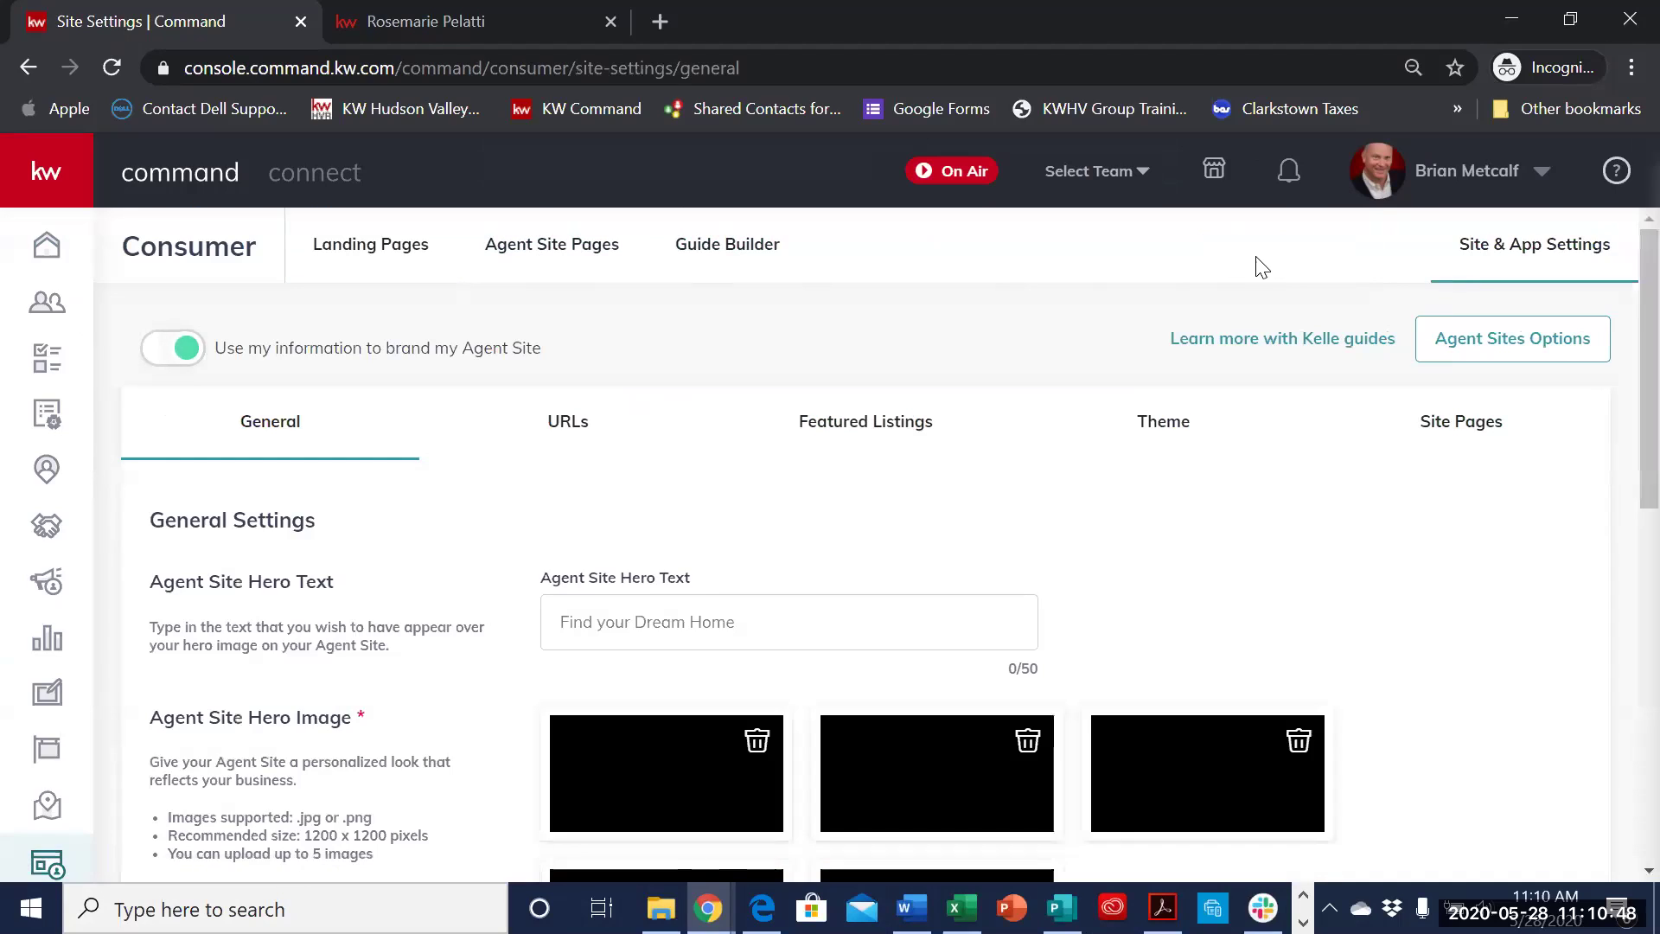
{"action": "left_click", "coordinate": [864, 432]}
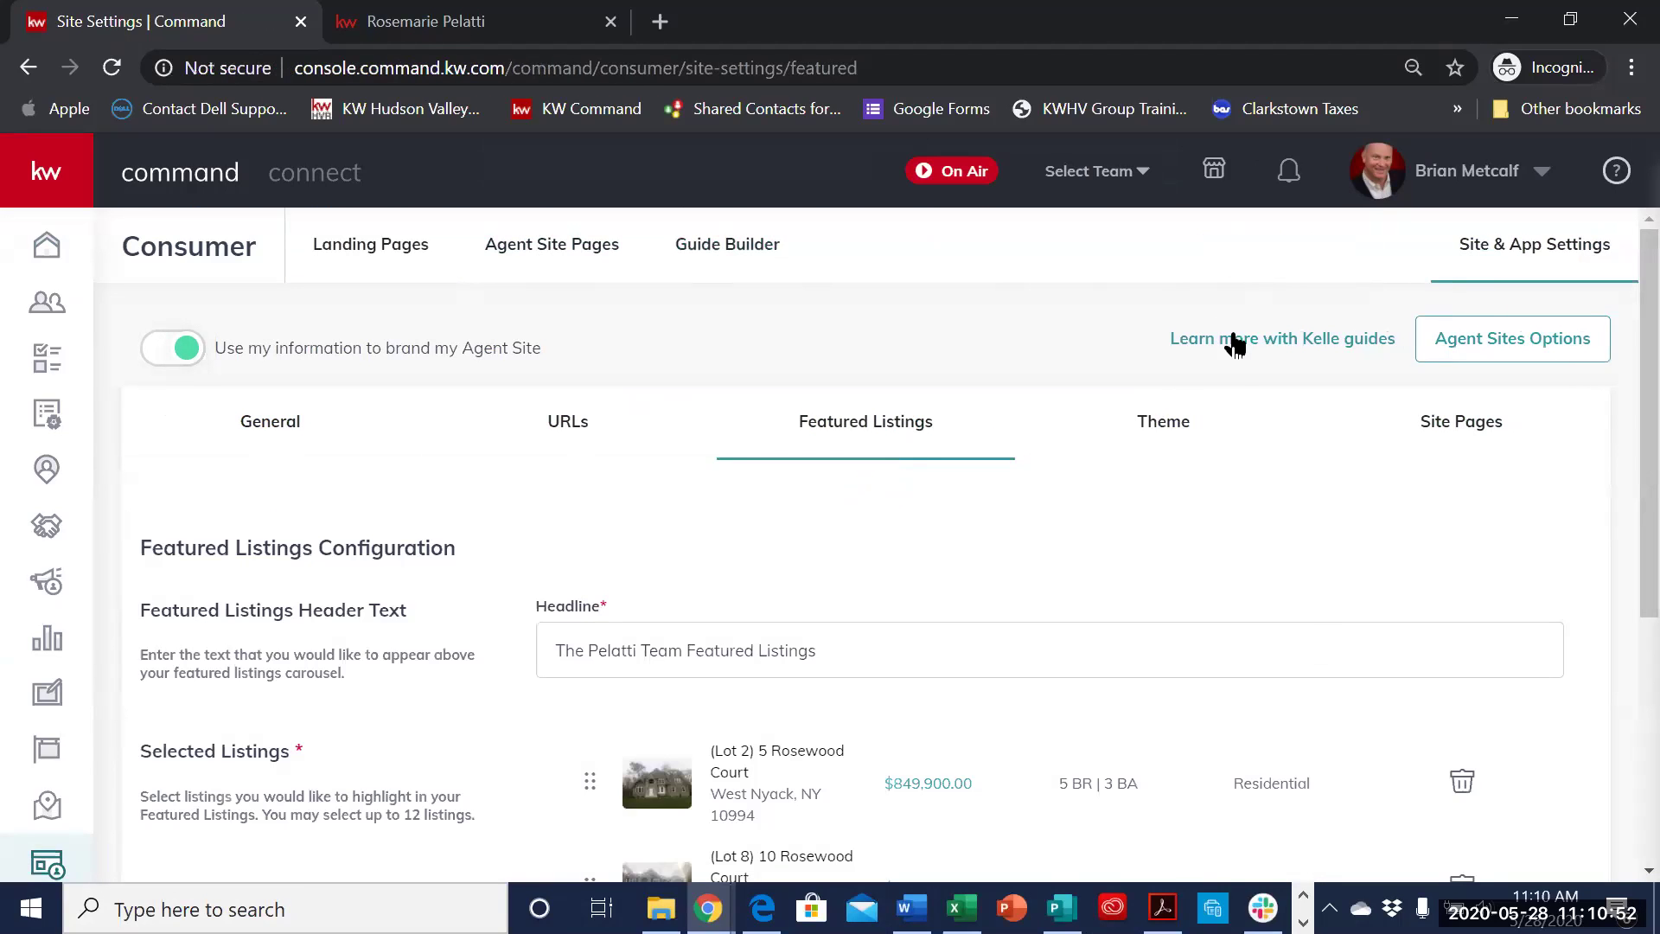
{"action": "scroll", "coordinate": [1231, 543], "scroll_direction": "down", "scroll_amount": 1}
{"action": "scroll", "coordinate": [1228, 545], "scroll_direction": "down", "scroll_amount": 4}
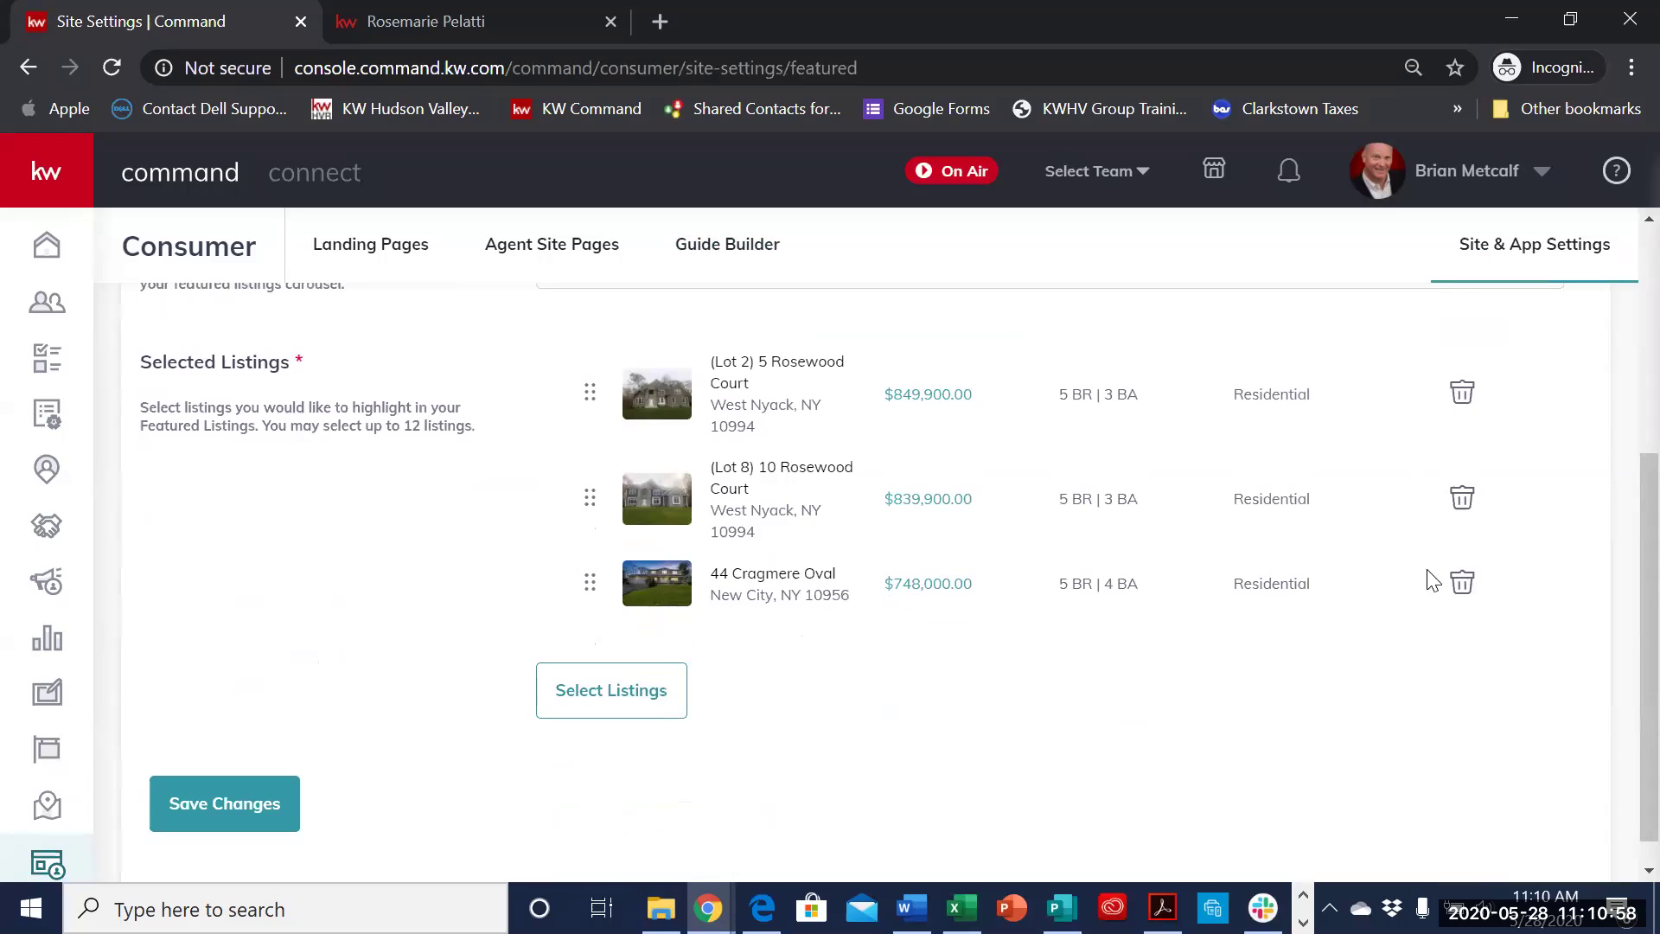
{"action": "scroll", "coordinate": [1259, 619], "scroll_direction": "up", "scroll_amount": 4}
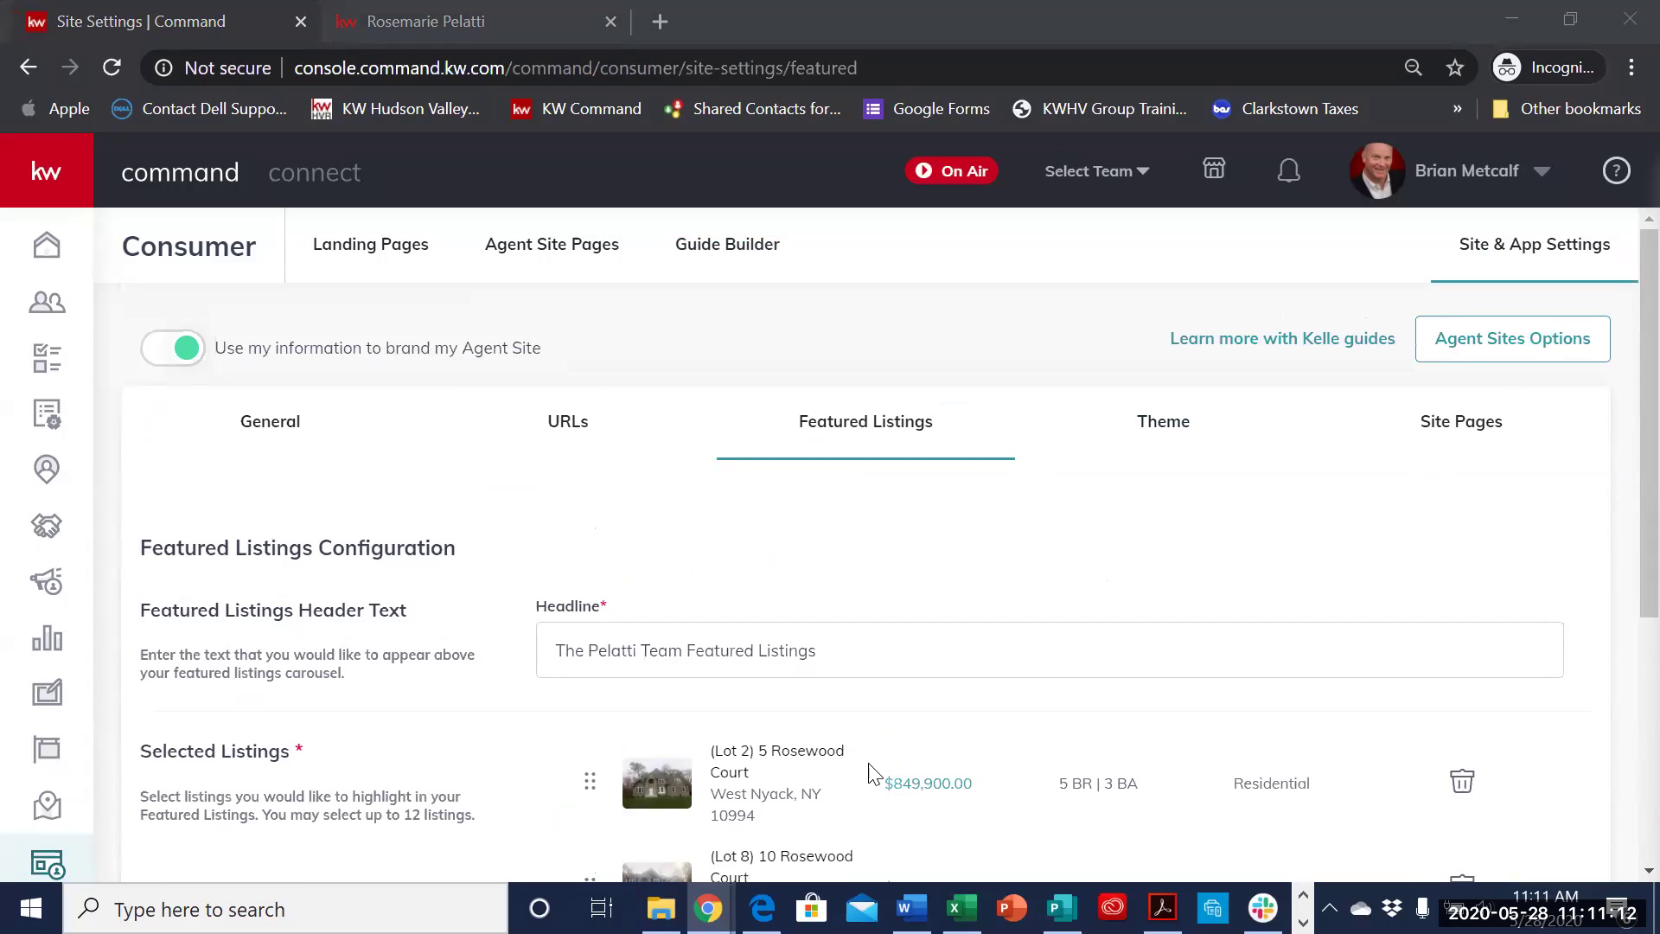
{"action": "scroll", "coordinate": [1260, 623], "scroll_direction": "down", "scroll_amount": 5}
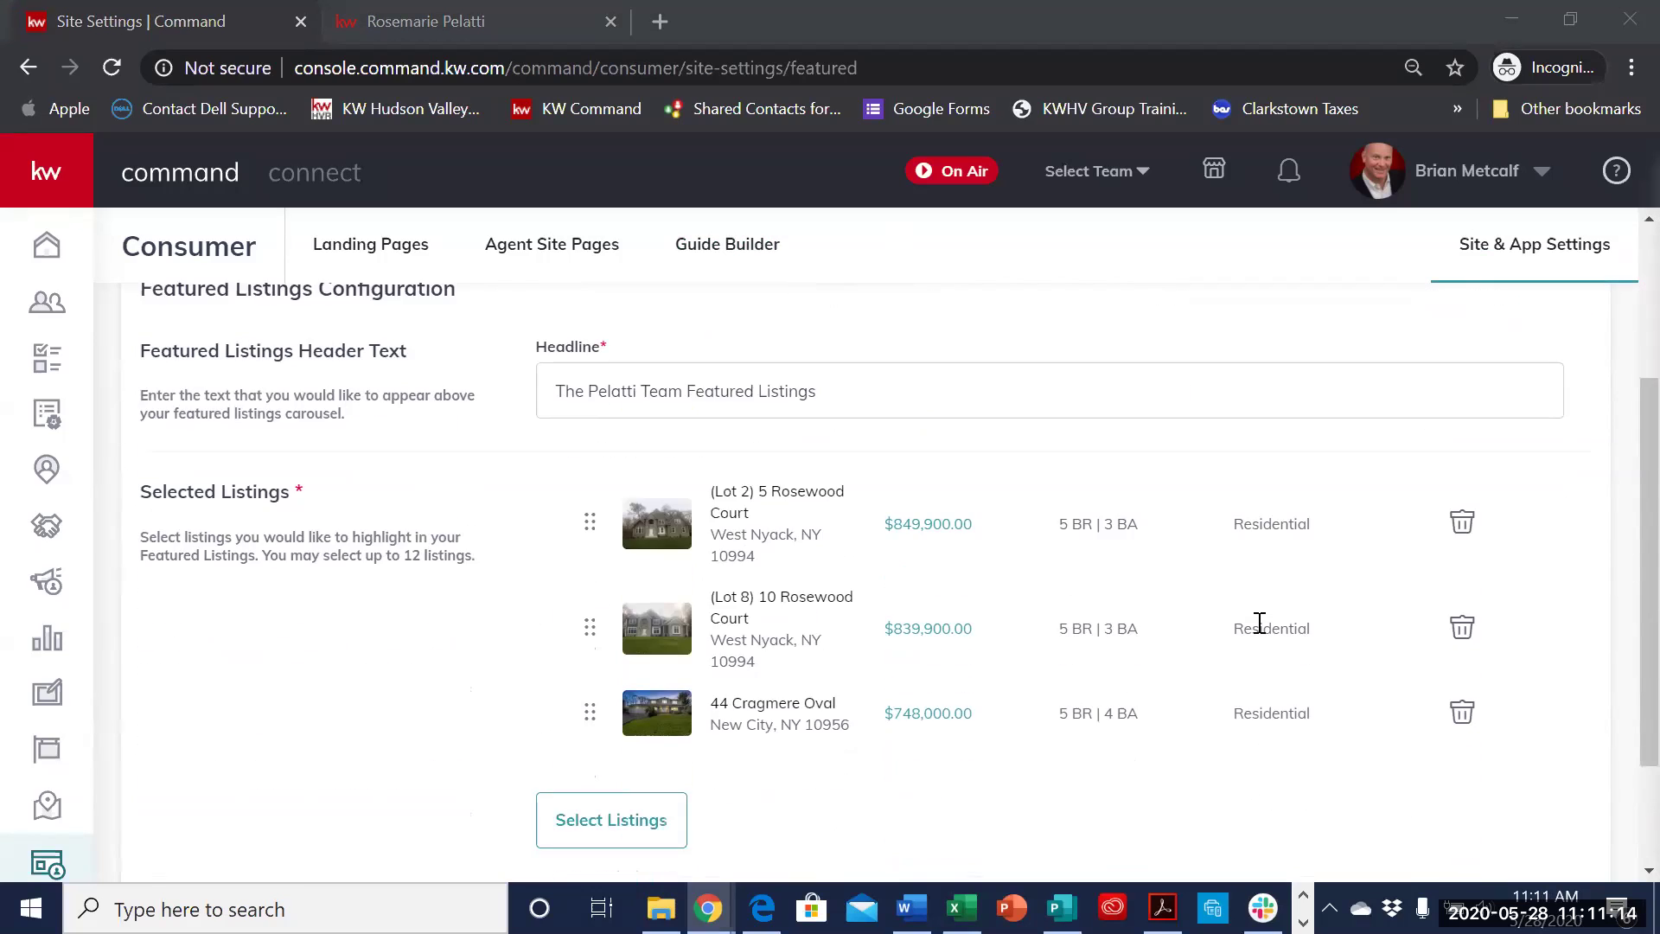
{"action": "scroll", "coordinate": [1259, 622], "scroll_direction": "up", "scroll_amount": 5}
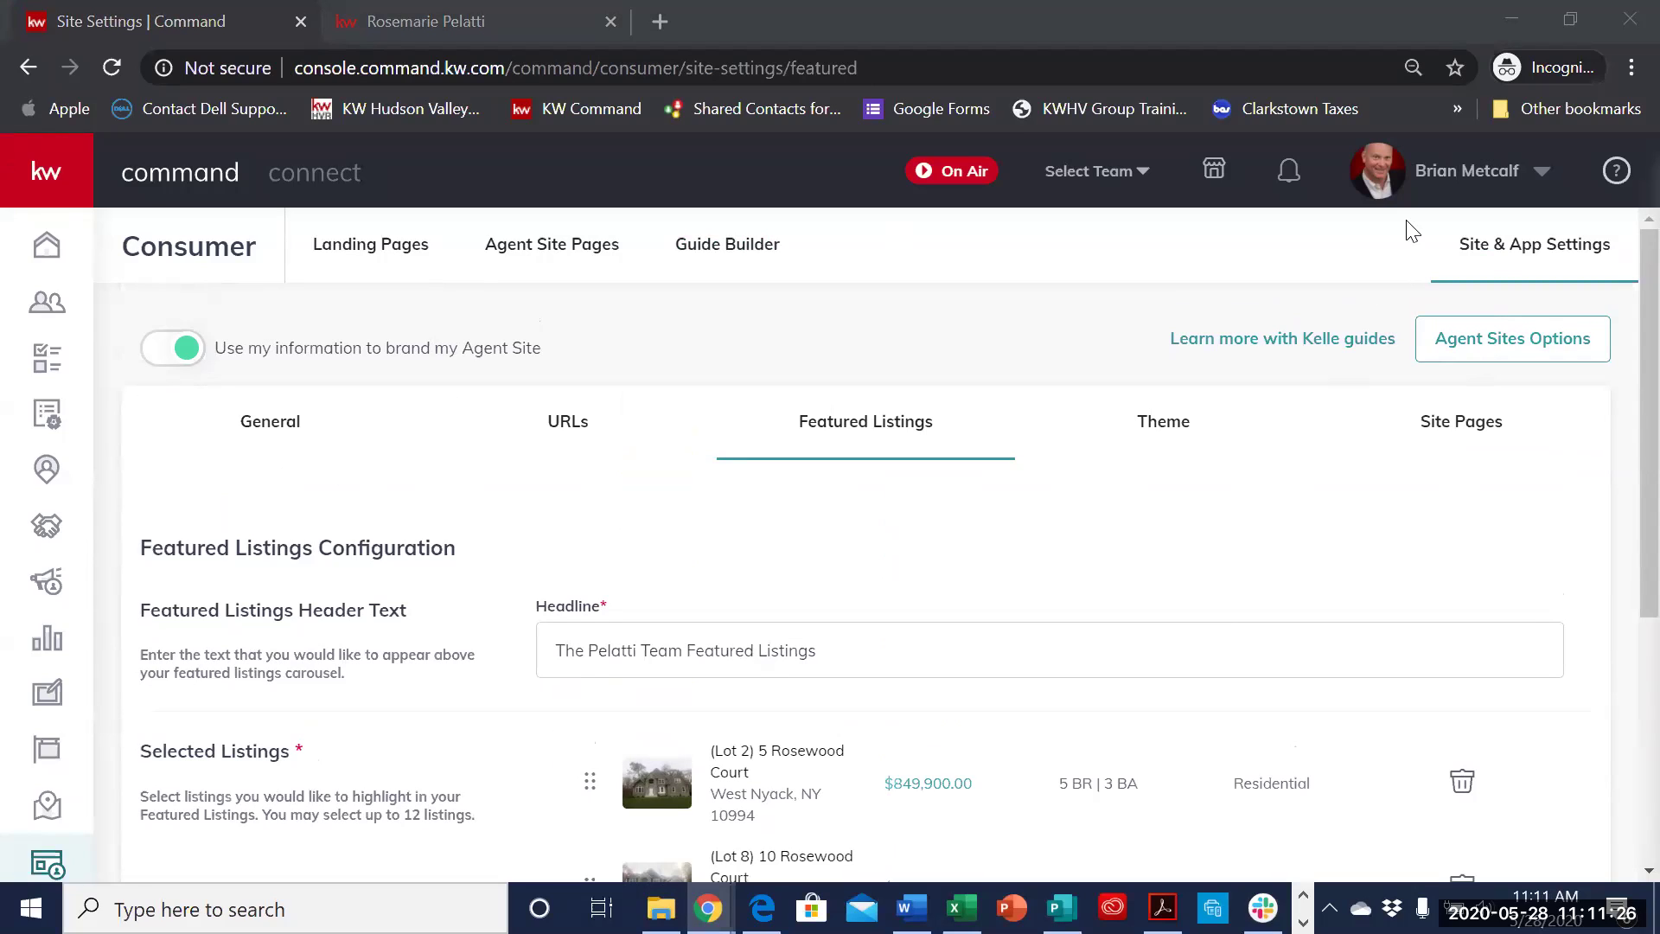
{"action": "key", "text": "XF86AudioRaiseVolume"}
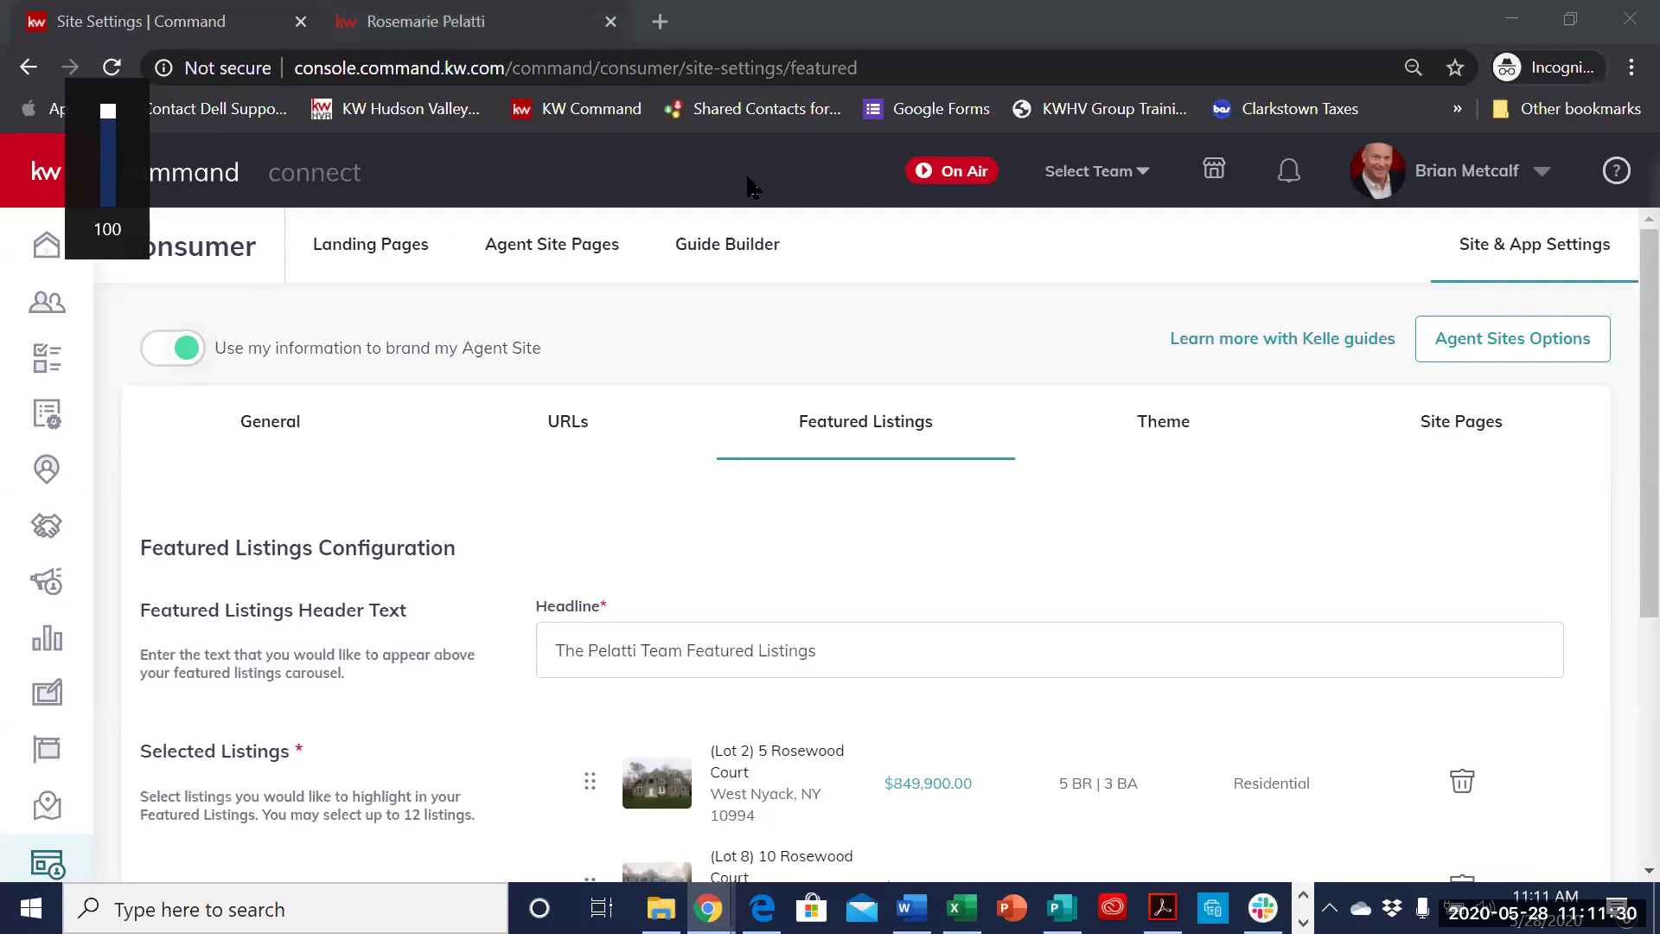
- Check the Featured Listings section on the live agent website
{"action": "key", "text": "ctrl+Tab"}
{"action": "scroll", "coordinate": [1042, 501], "scroll_direction": "up", "scroll_amount": 6}
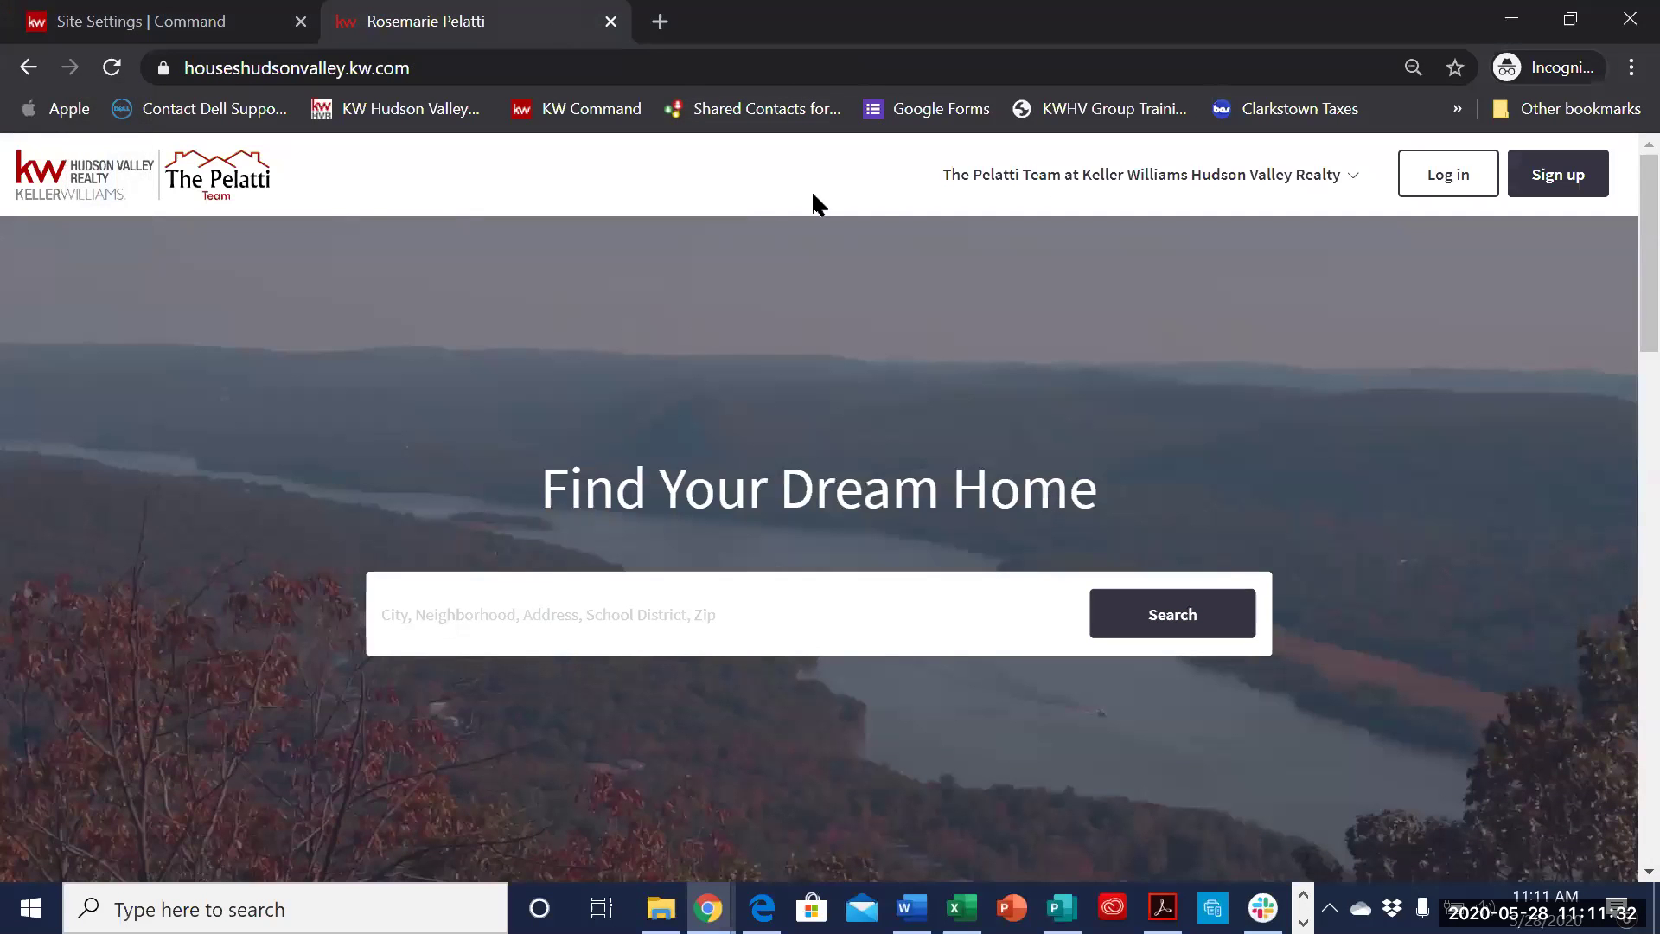
{"action": "scroll", "coordinate": [916, 416], "scroll_direction": "down", "scroll_amount": 8}
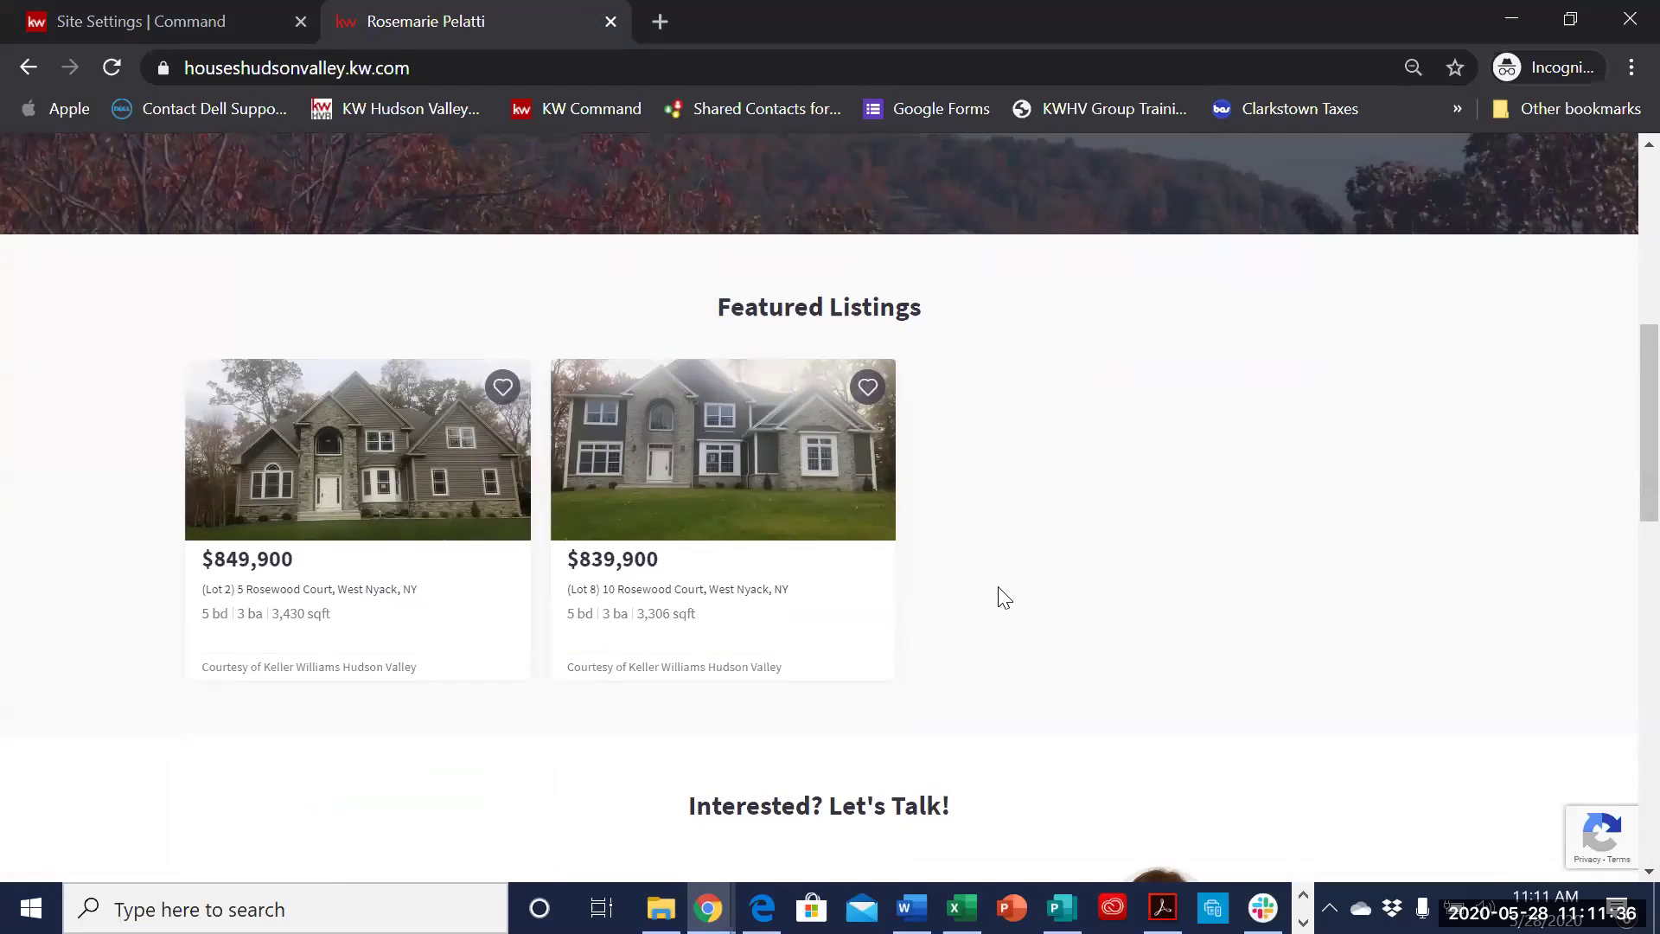
{"action": "scroll", "coordinate": [843, 516], "scroll_direction": "up", "scroll_amount": 2}
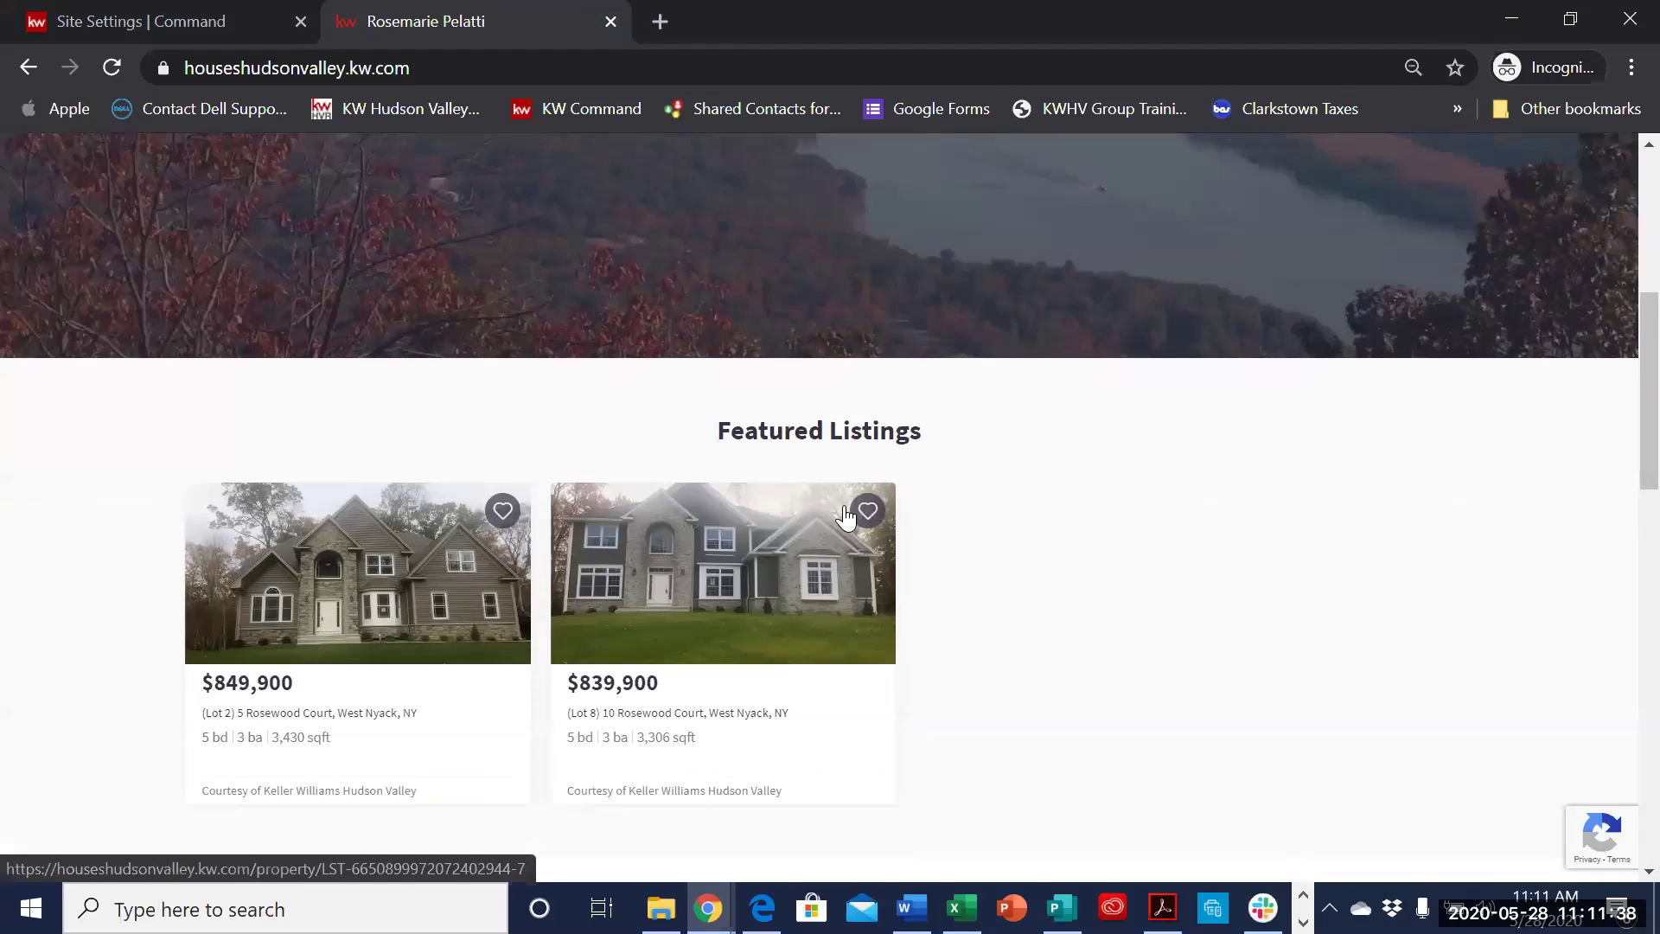
{"action": "scroll", "coordinate": [844, 516], "scroll_direction": "up", "scroll_amount": 6}
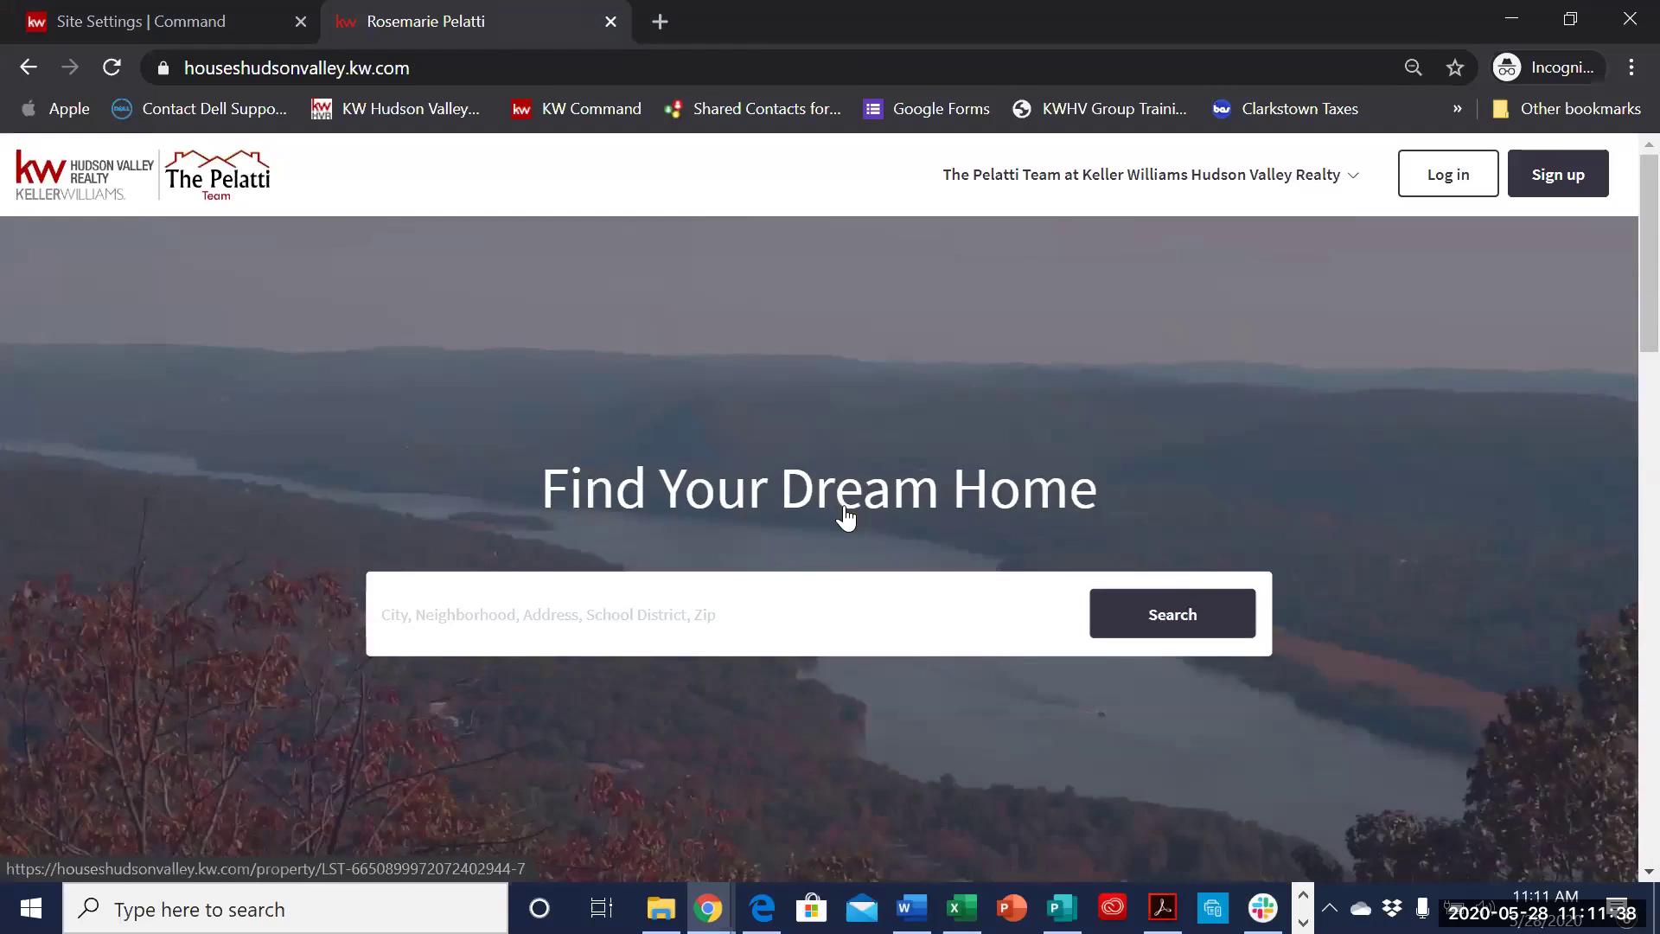
- View the agent site's Mortgage Calculator page, then go back to the Command site settings
{"action": "left_click", "coordinate": [1113, 188]}
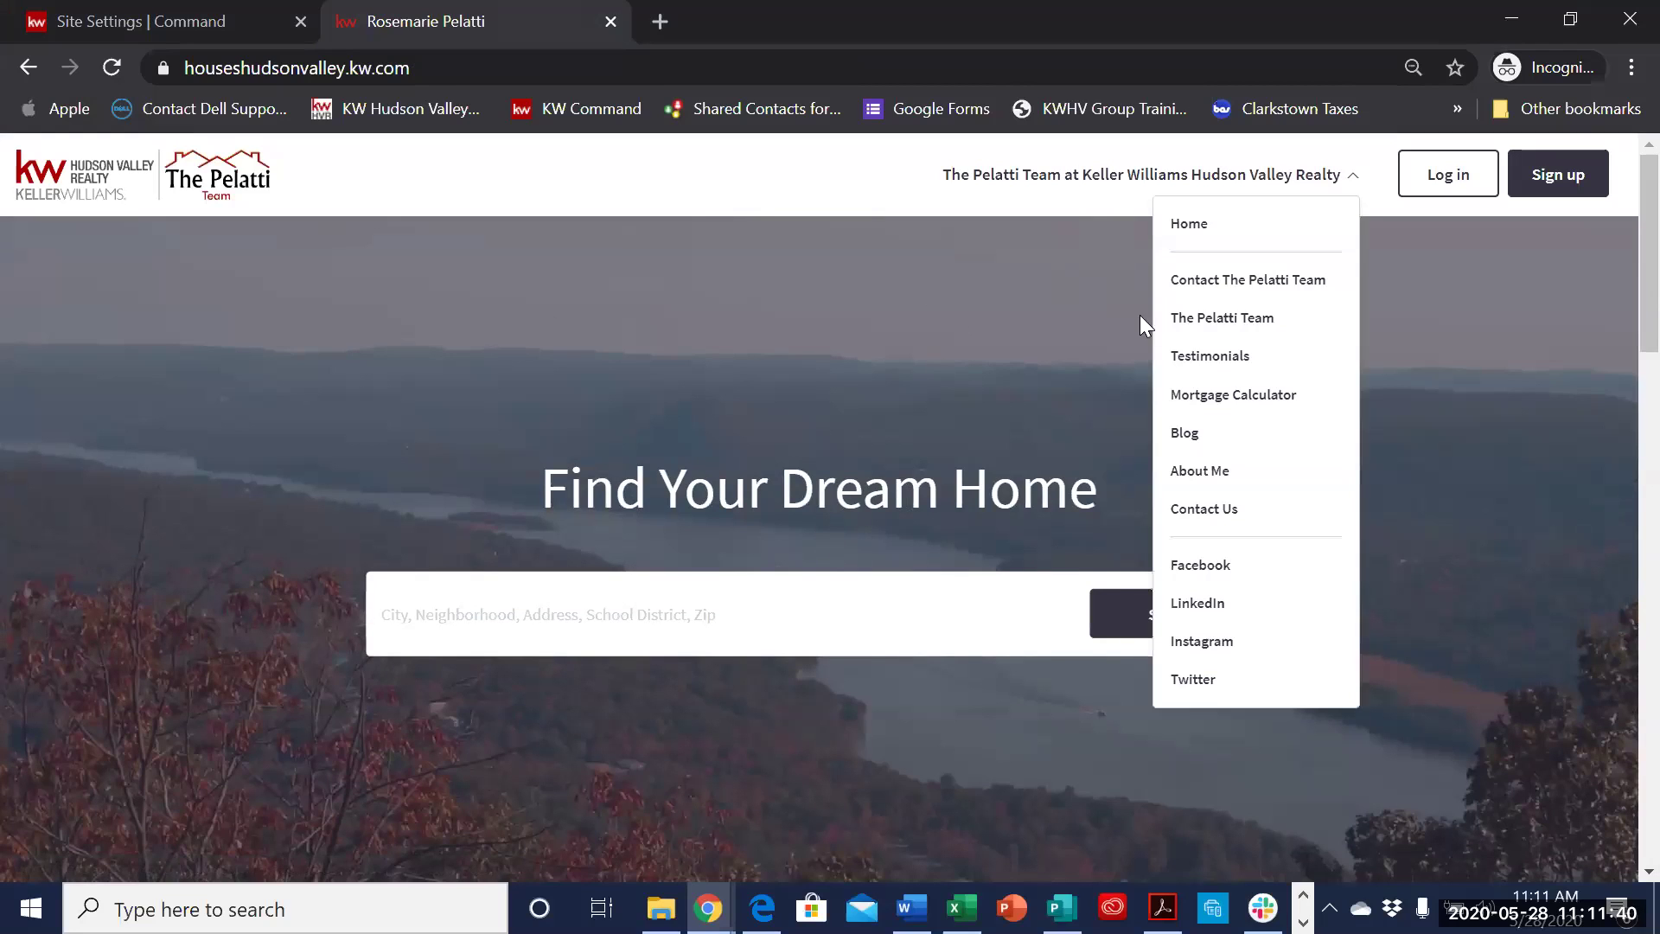
{"action": "left_click", "coordinate": [1211, 397]}
{"action": "scroll", "coordinate": [1039, 580], "scroll_direction": "down", "scroll_amount": 8}
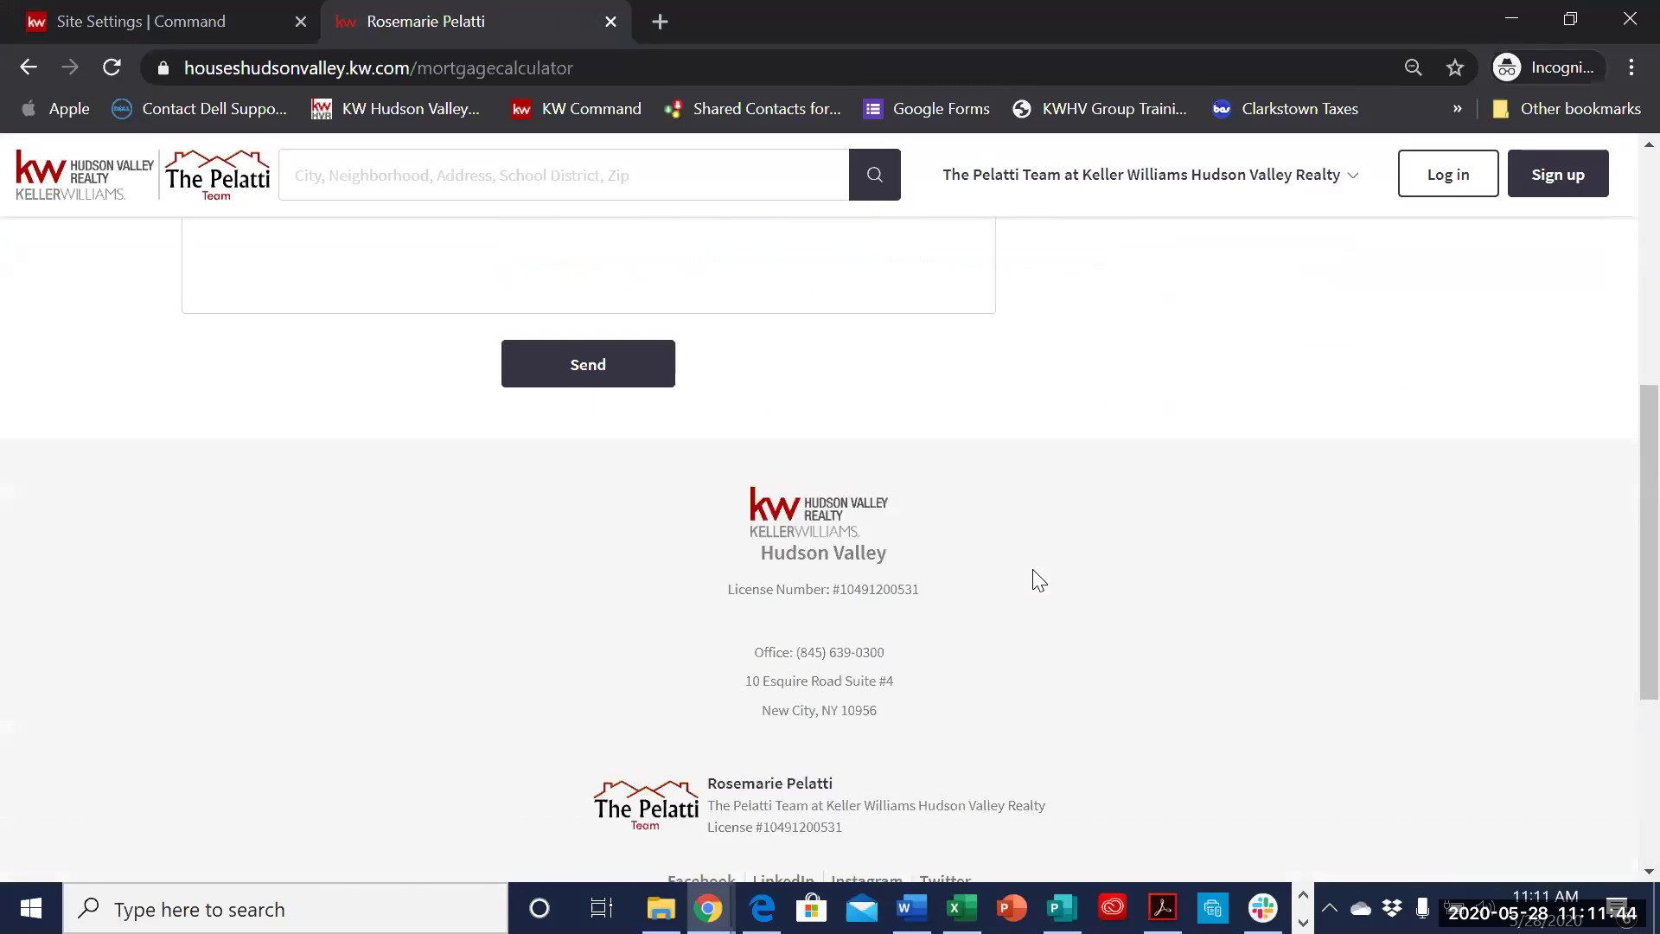
{"action": "scroll", "coordinate": [1039, 580], "scroll_direction": "up", "scroll_amount": 10}
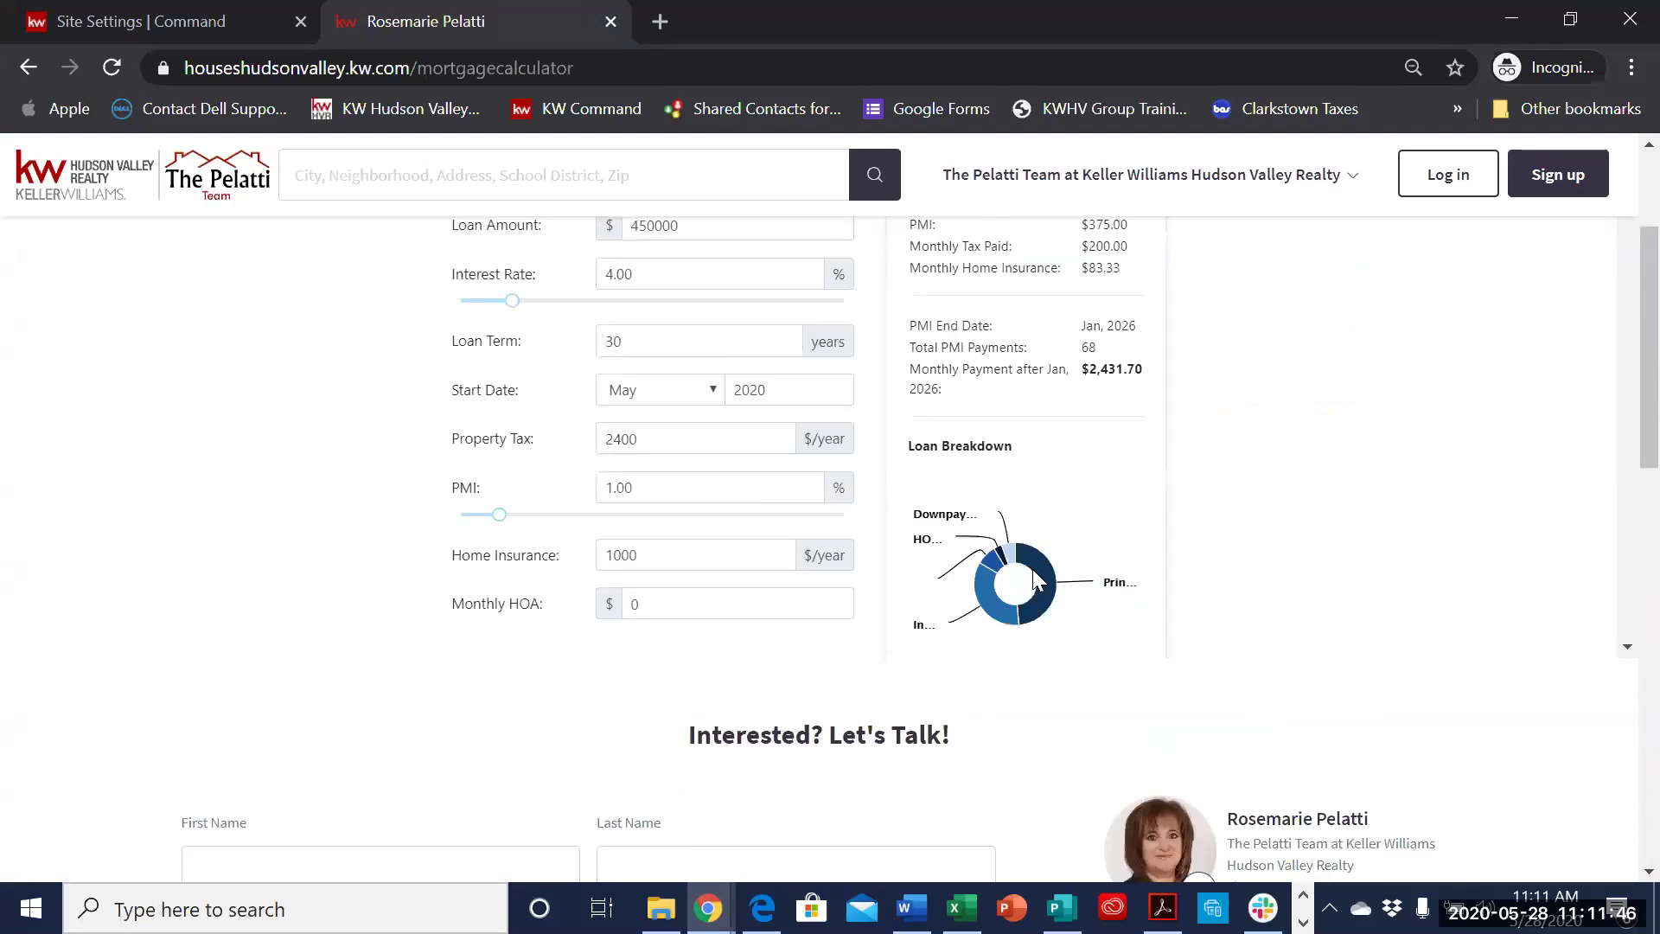
{"action": "left_click", "coordinate": [132, 22]}
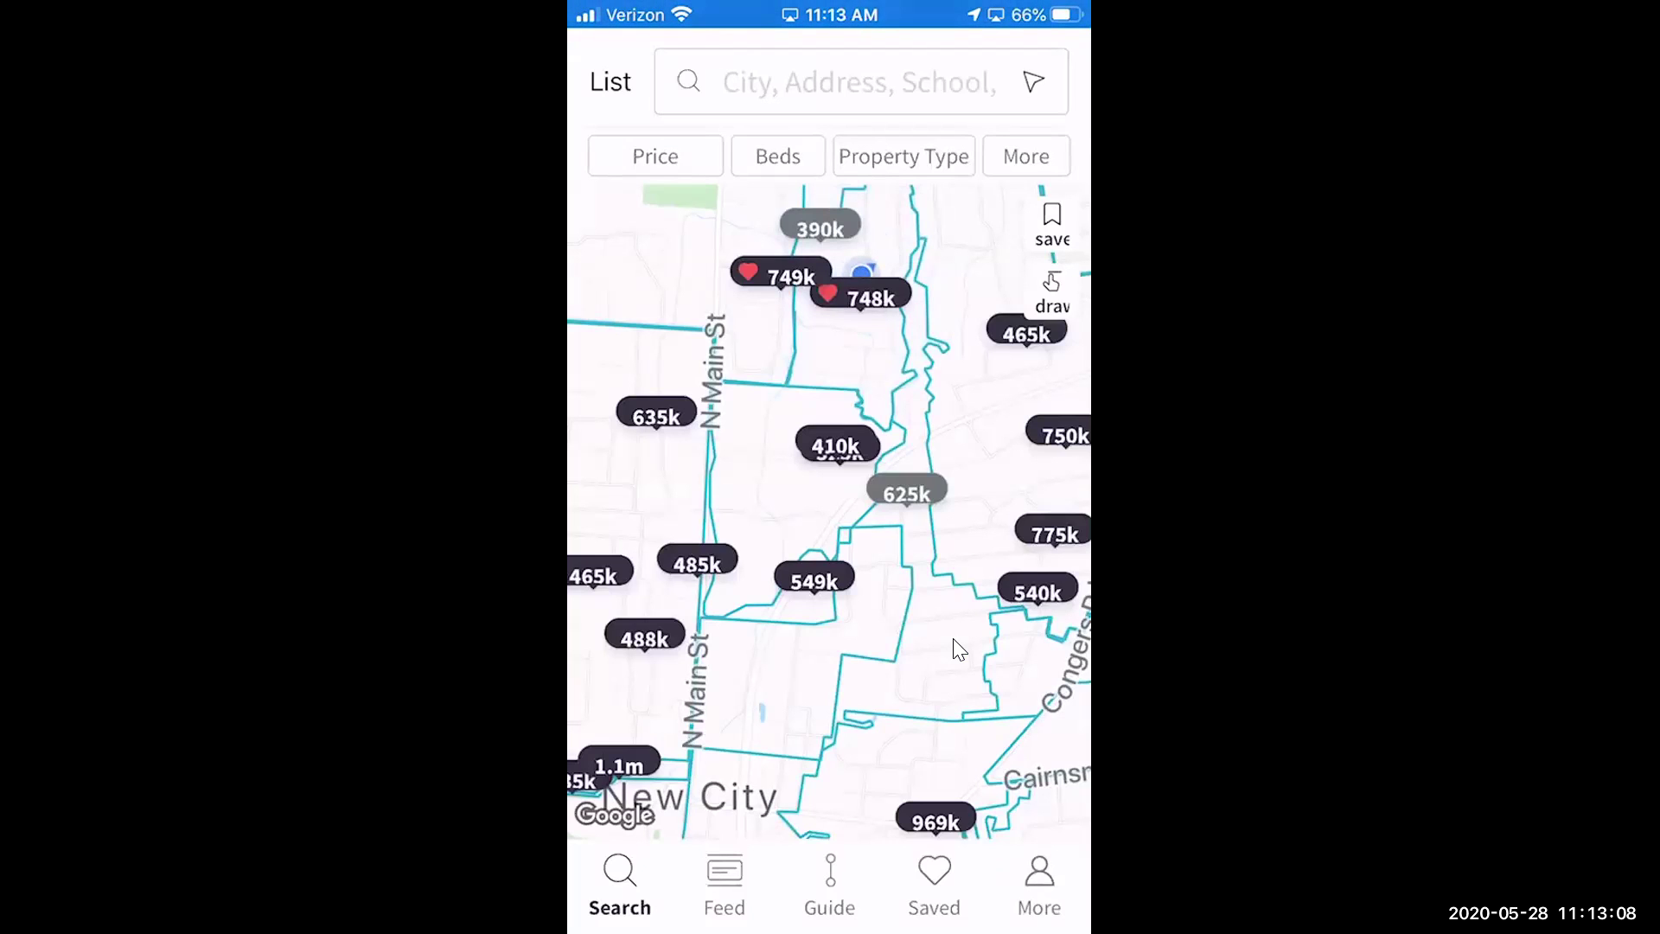
- Show the Saved section's 3-listing Rockland homes collection and the 500k–800k, 3+ Beds Test search
{"action": "left_click", "coordinate": [955, 838]}
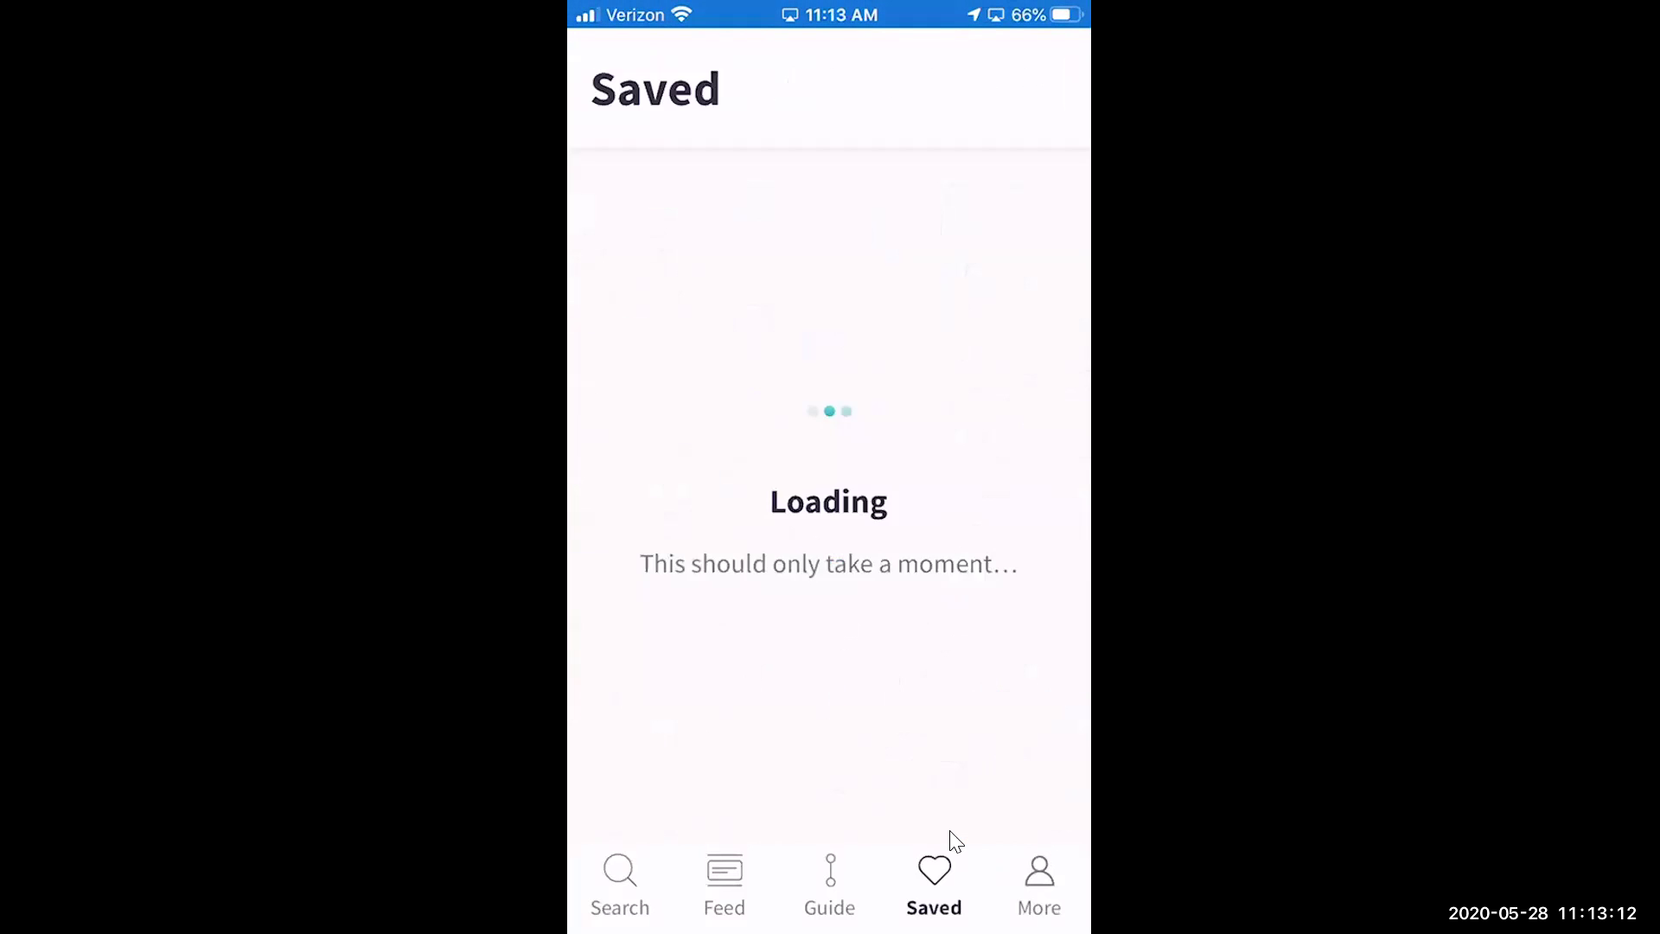
{"action": "scroll", "coordinate": [955, 839], "scroll_direction": "down", "scroll_amount": 3}
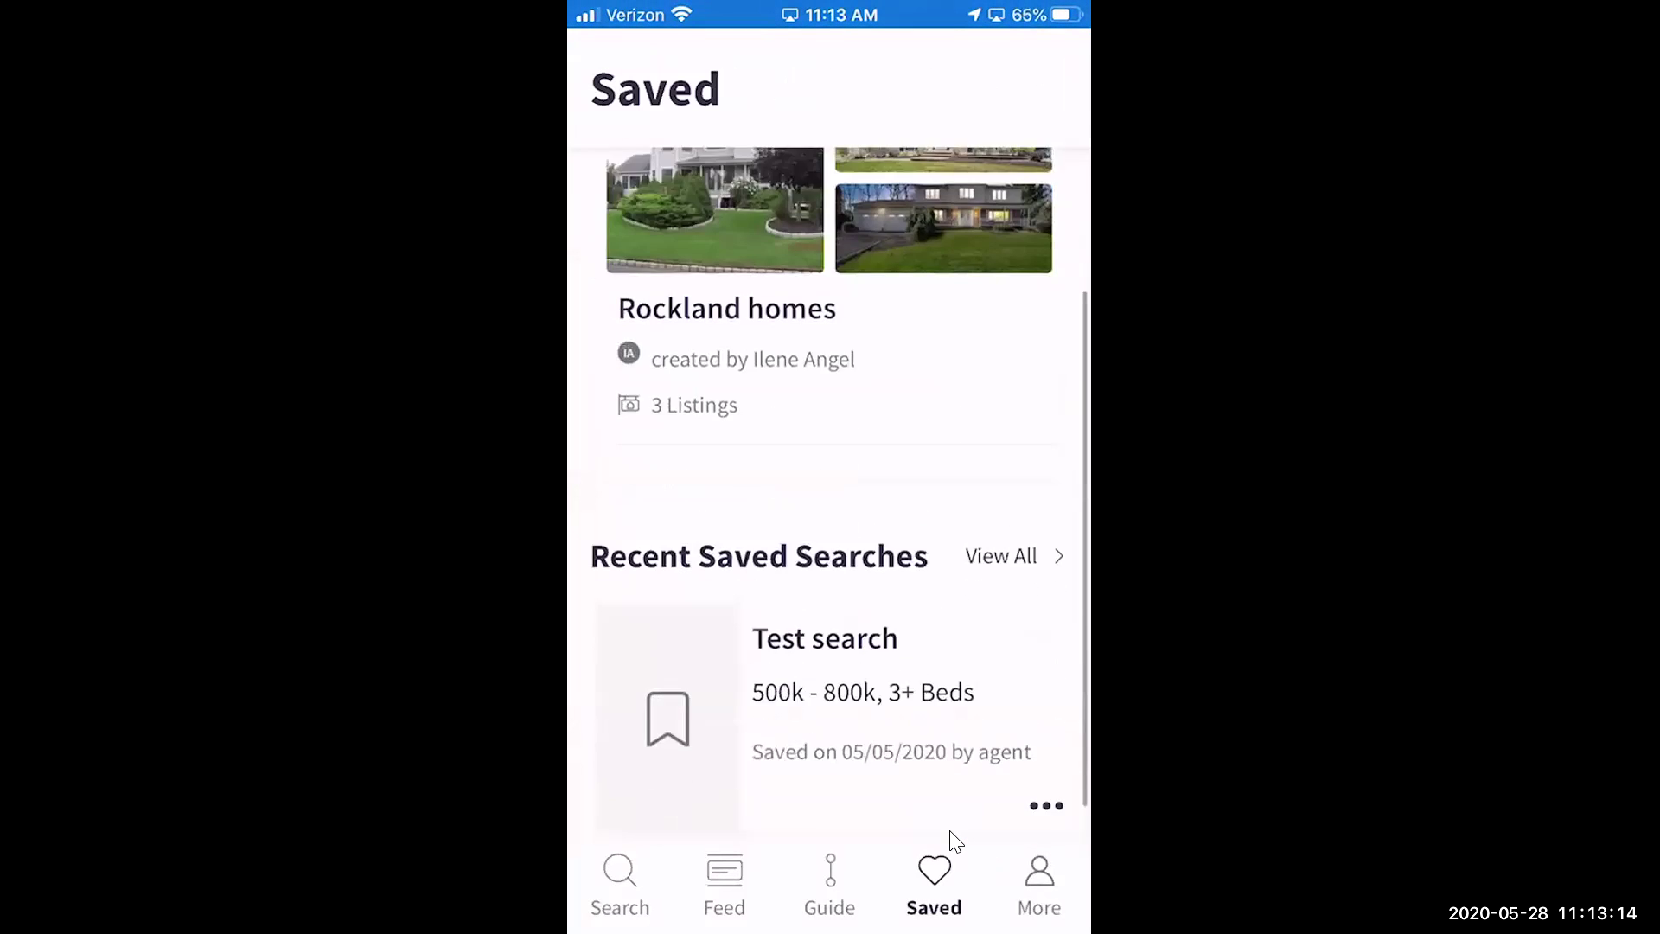
{"action": "scroll", "coordinate": [956, 839], "scroll_direction": "up", "scroll_amount": 5}
{"action": "left_click", "coordinate": [1002, 212]}
{"action": "scroll", "coordinate": [954, 839], "scroll_direction": "down", "scroll_amount": 10}
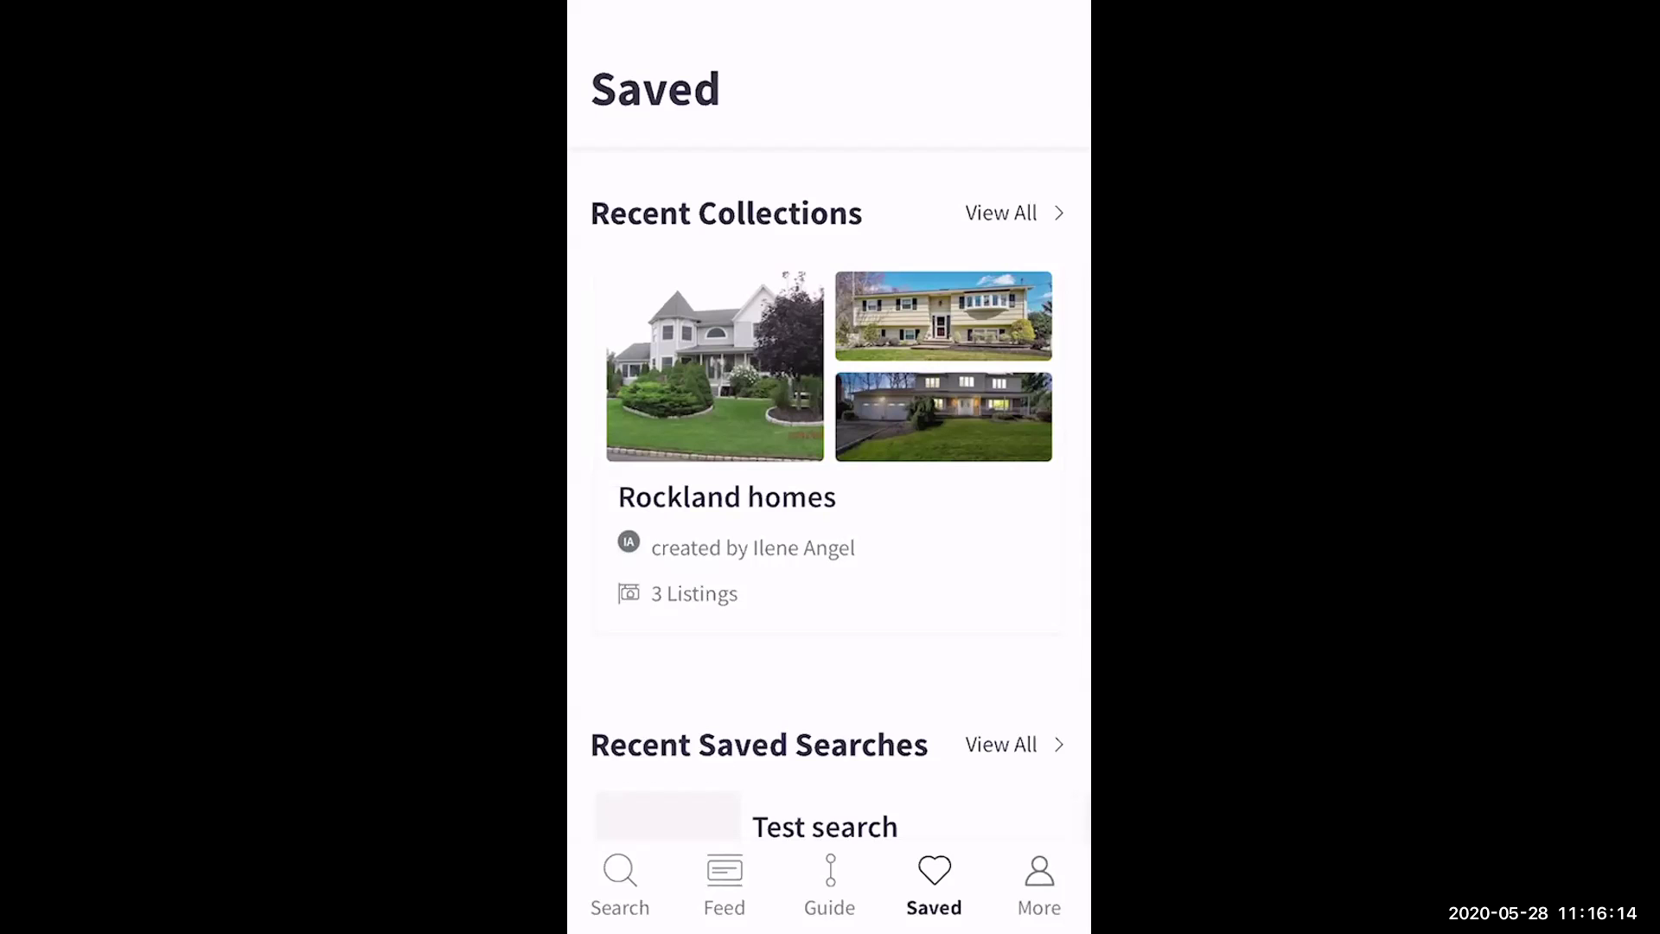
{"action": "scroll", "coordinate": [828, 432], "scroll_direction": "down", "scroll_amount": 3}
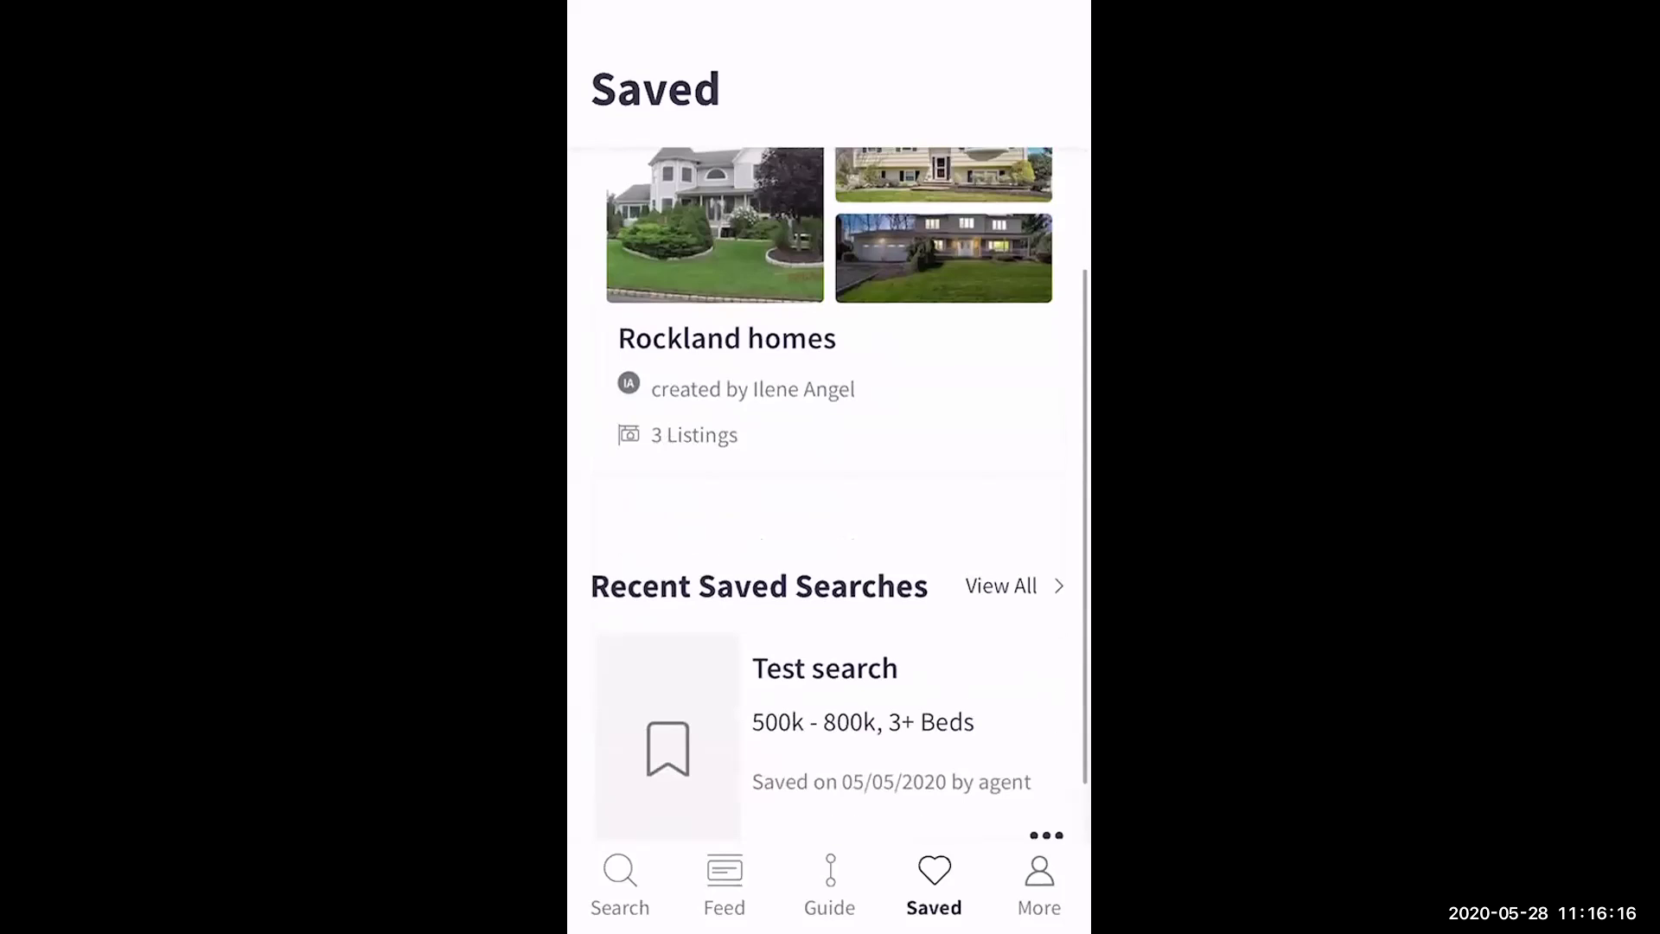